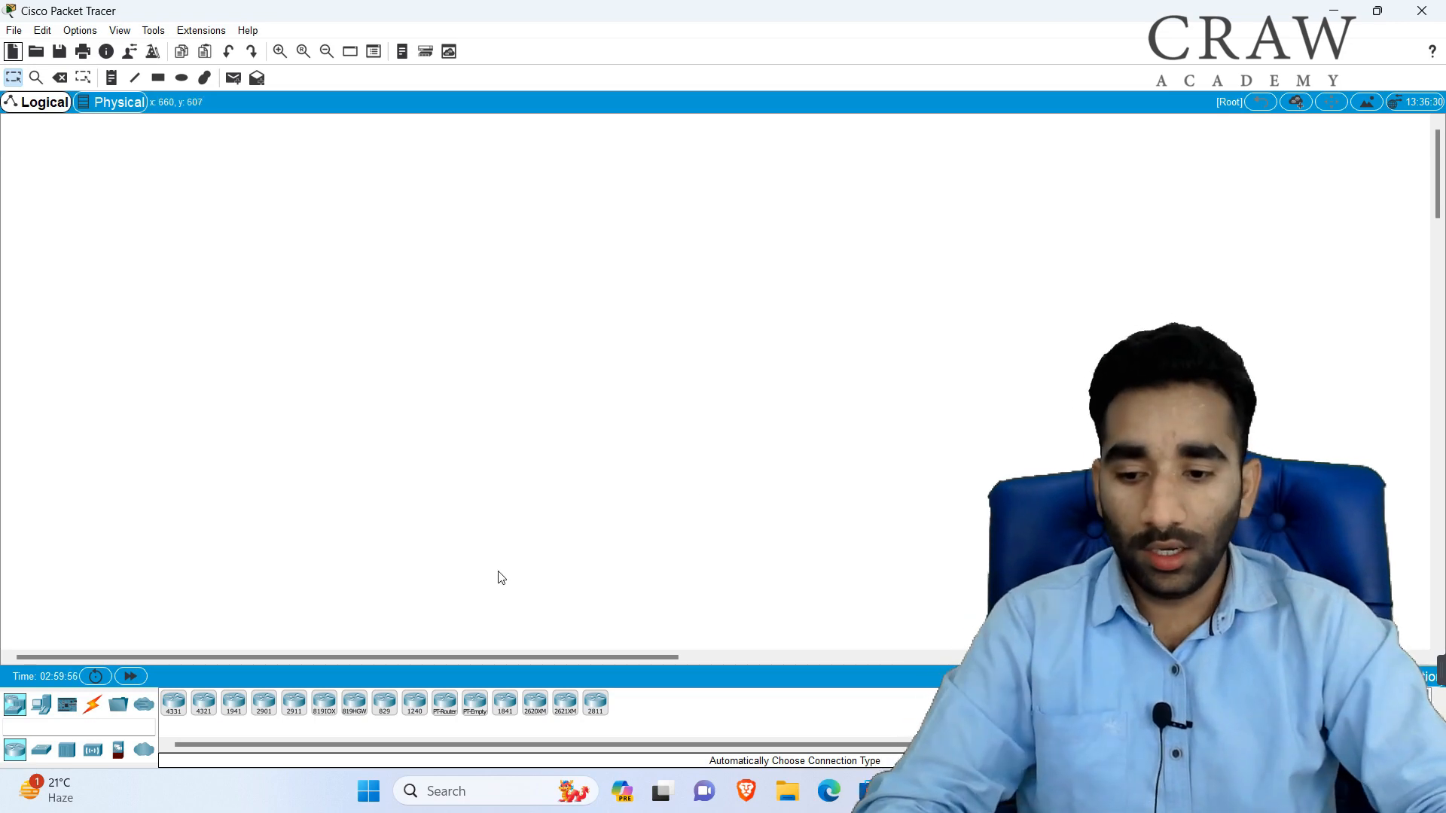
Place three 2960 switches in a triangle: one at the top centre, one lower left and one lower right
left_click(34, 759)
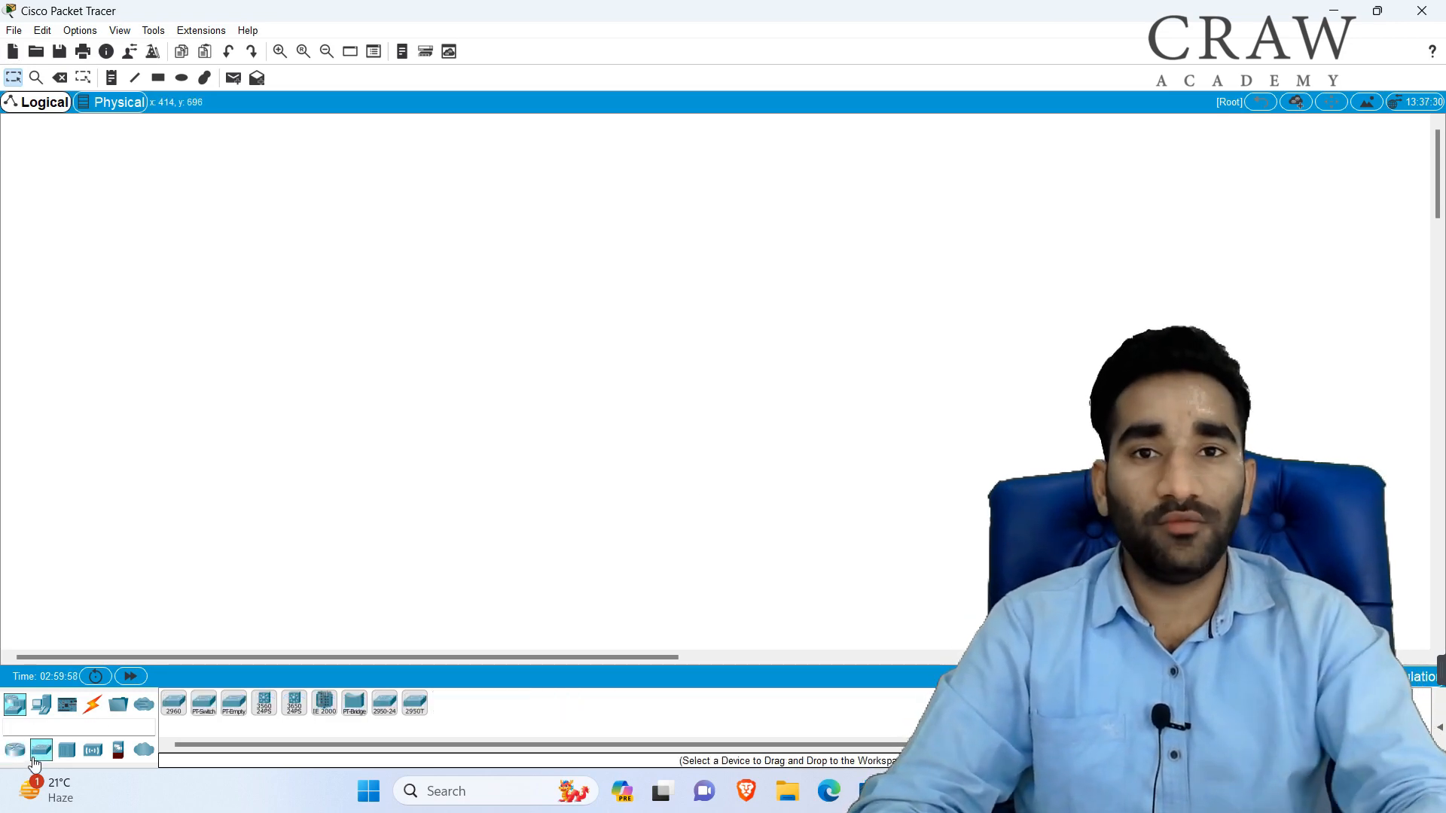
left_click(173, 703)
left_click(645, 195)
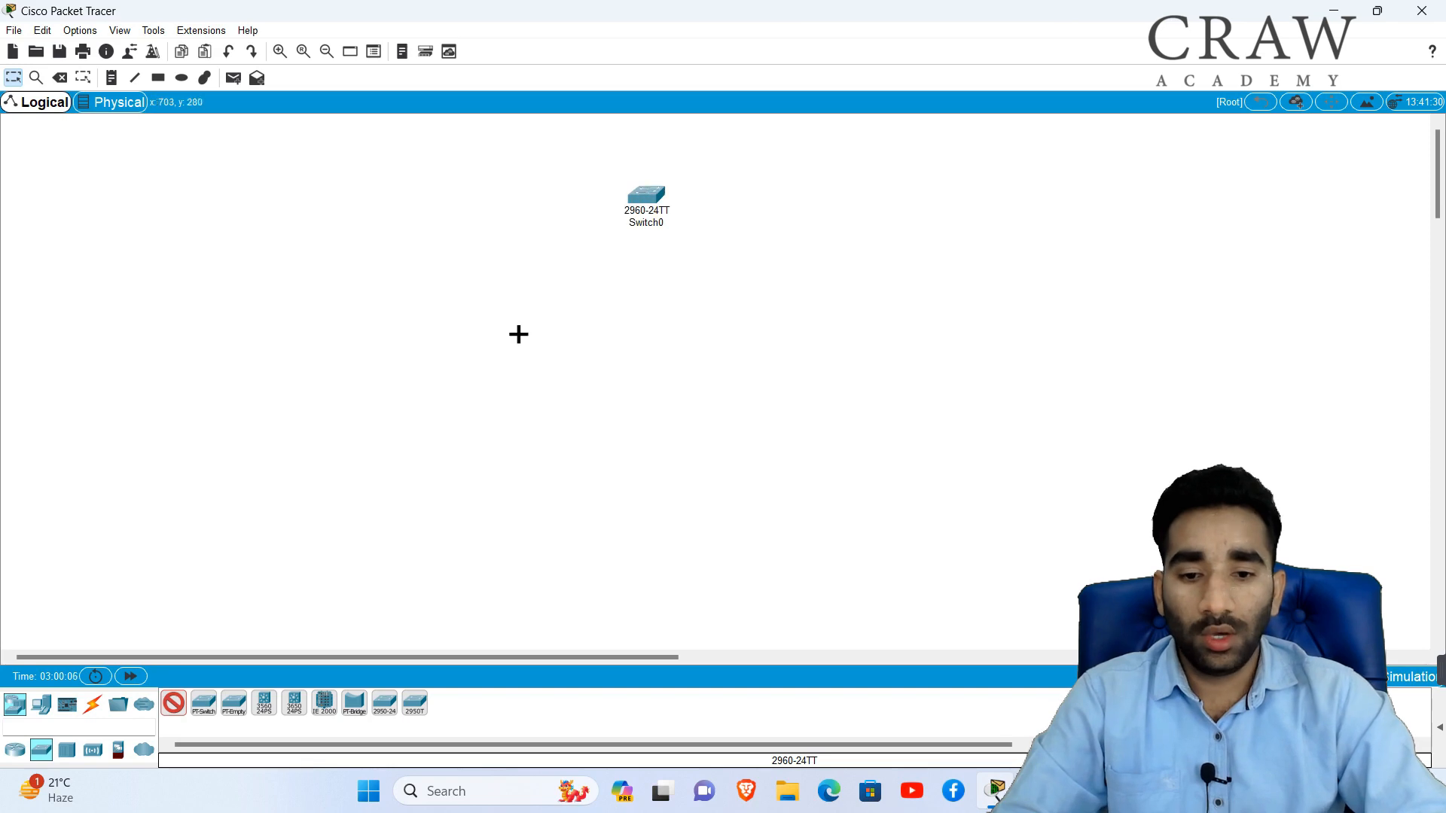
left_click(399, 452)
left_click(897, 435)
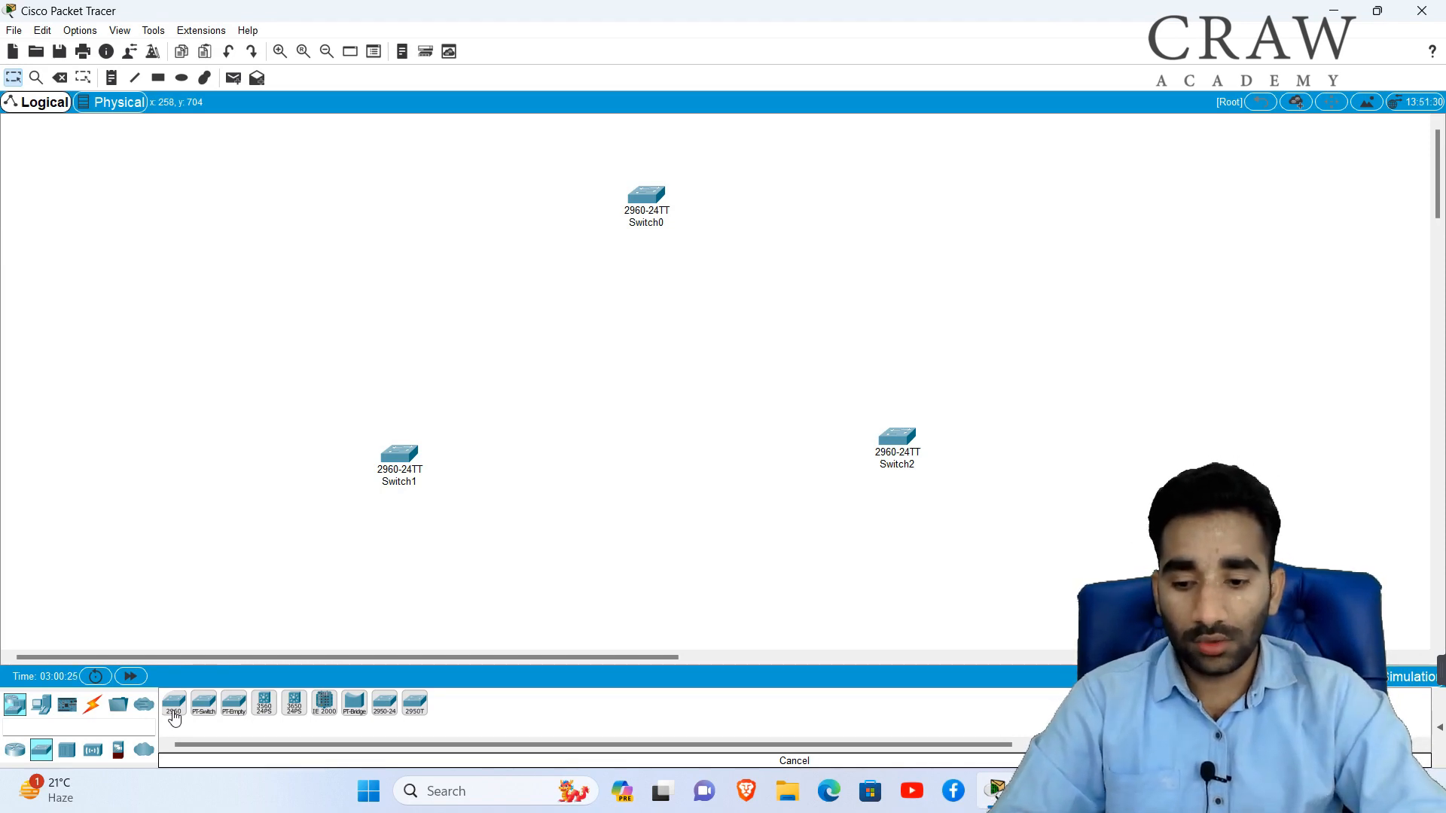
Cable Switch0, Switch1 and Switch2 to each other in a closed triangle using automatically chosen connections
left_click(93, 704)
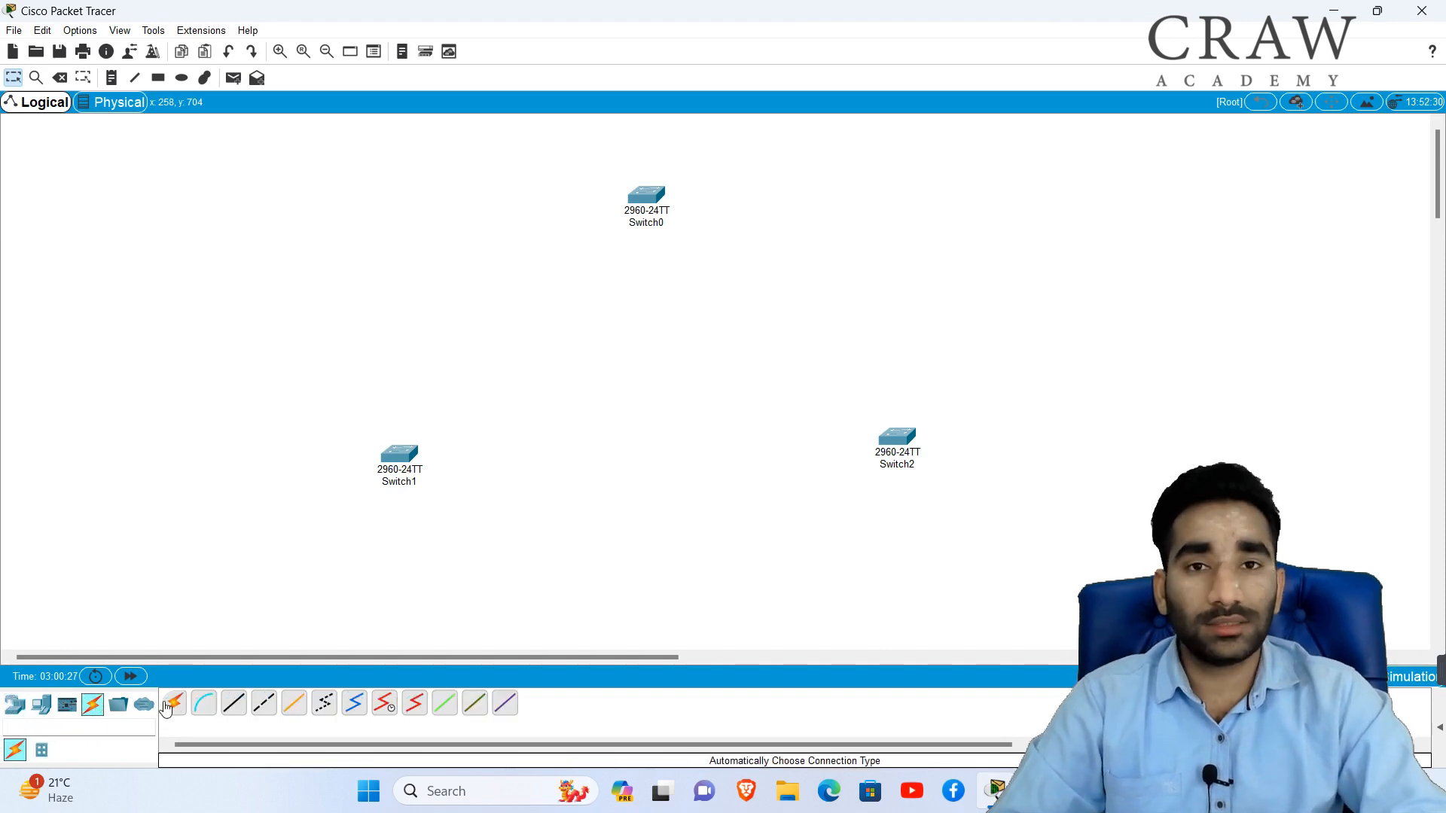
left_click(169, 706)
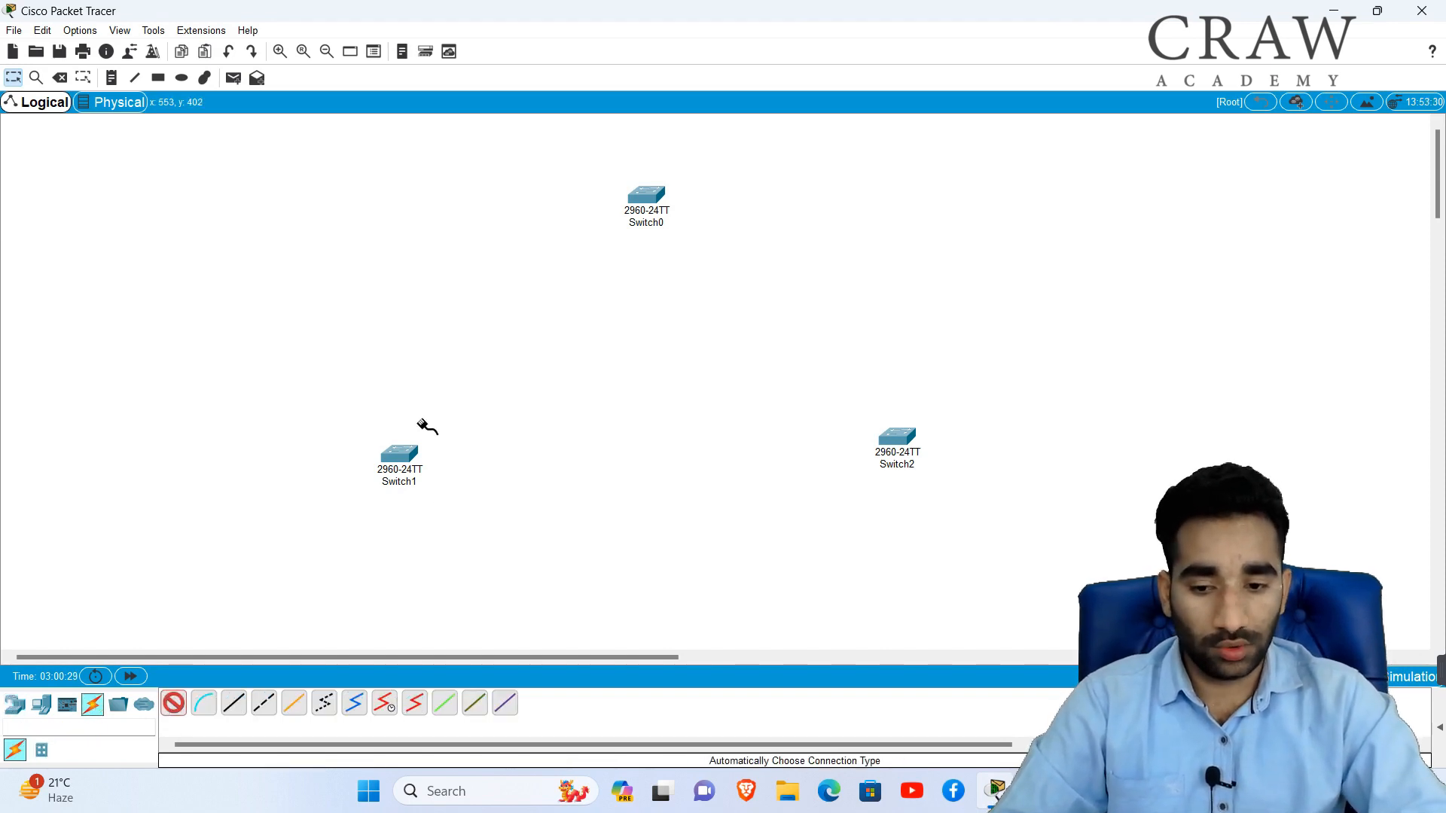
left_click(405, 456)
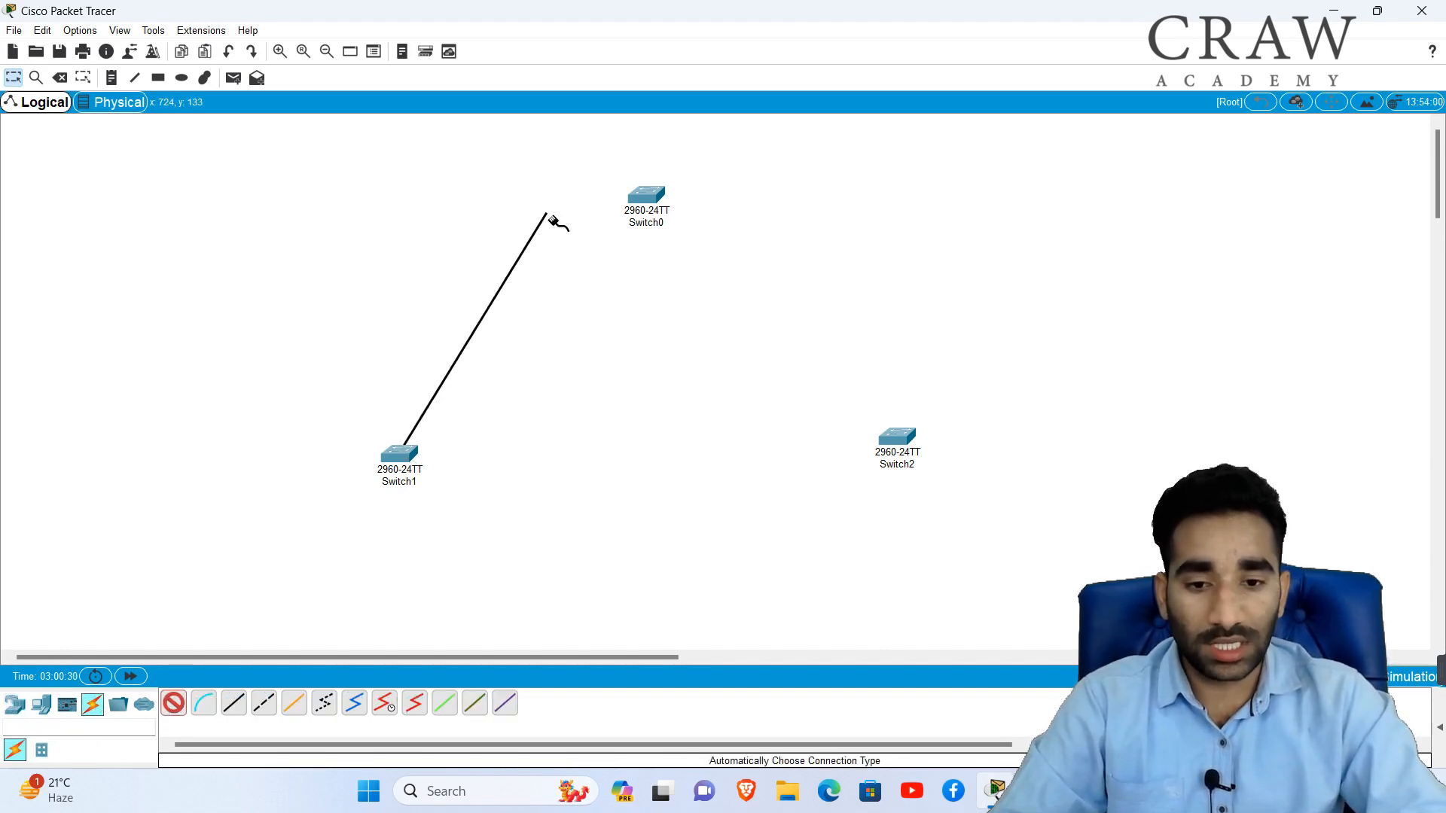
left_click(646, 195)
left_click(645, 194)
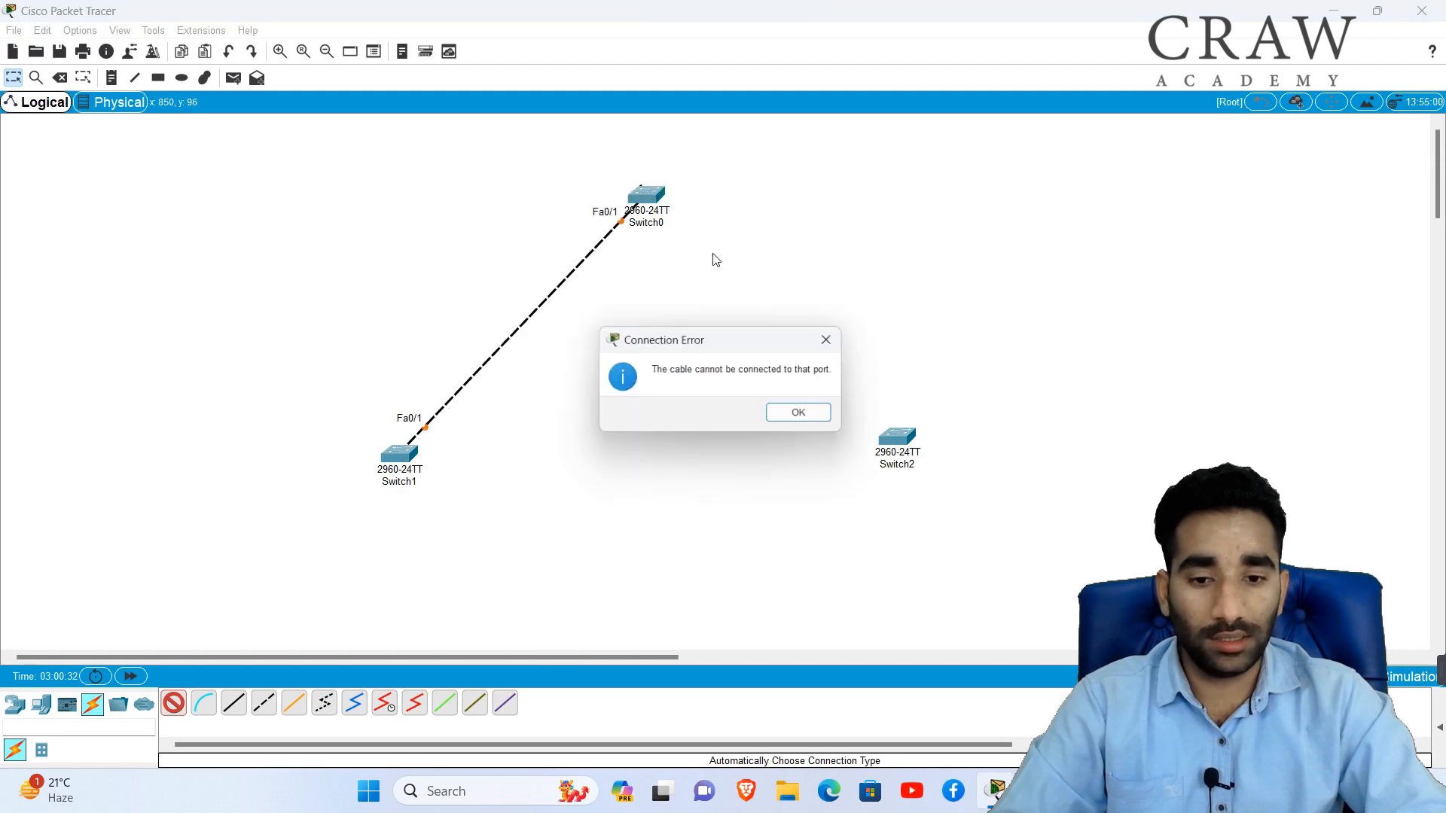
left_click(806, 414)
left_click(889, 439)
left_click(889, 439)
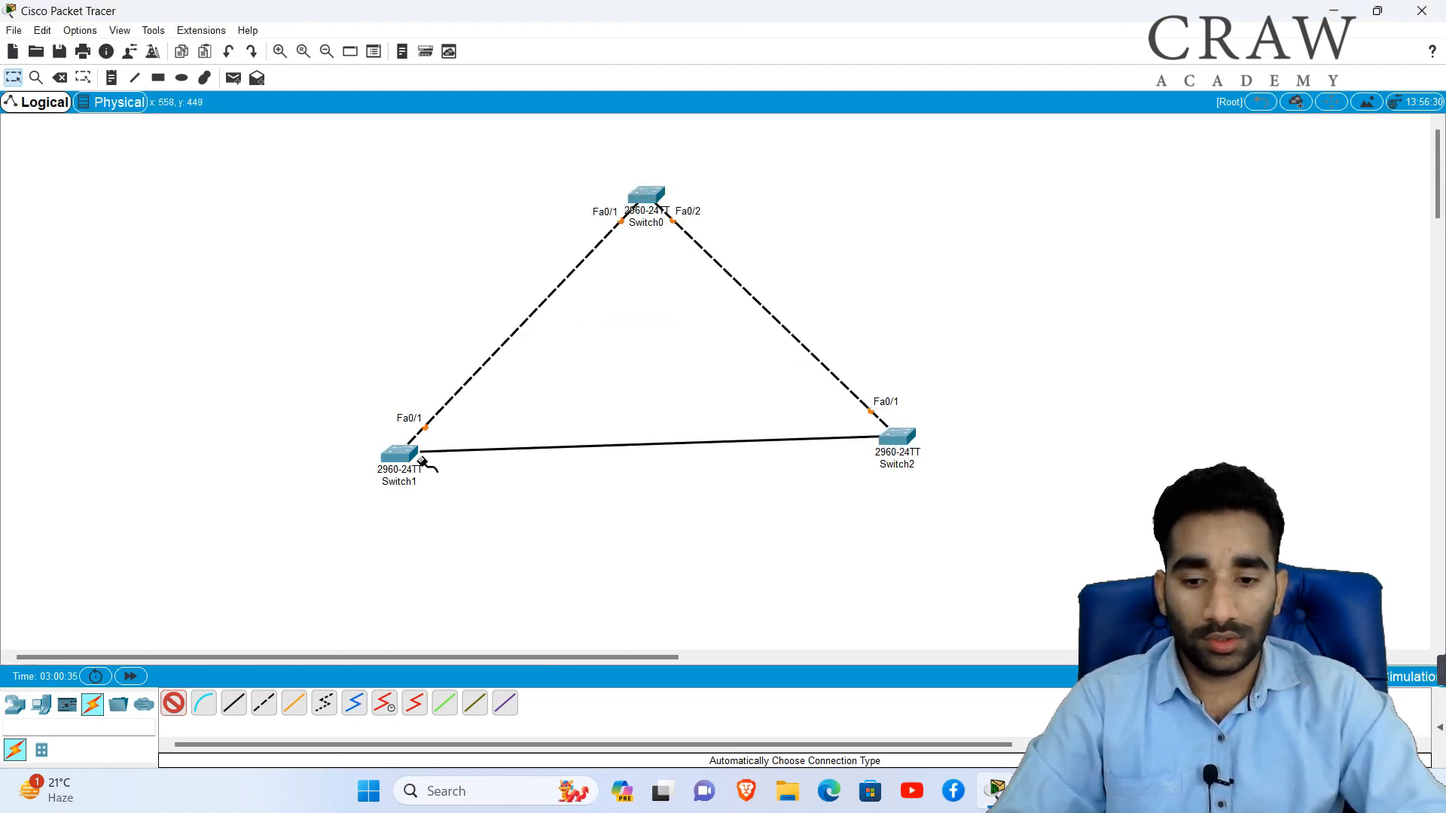
left_click(400, 455)
left_click(173, 703)
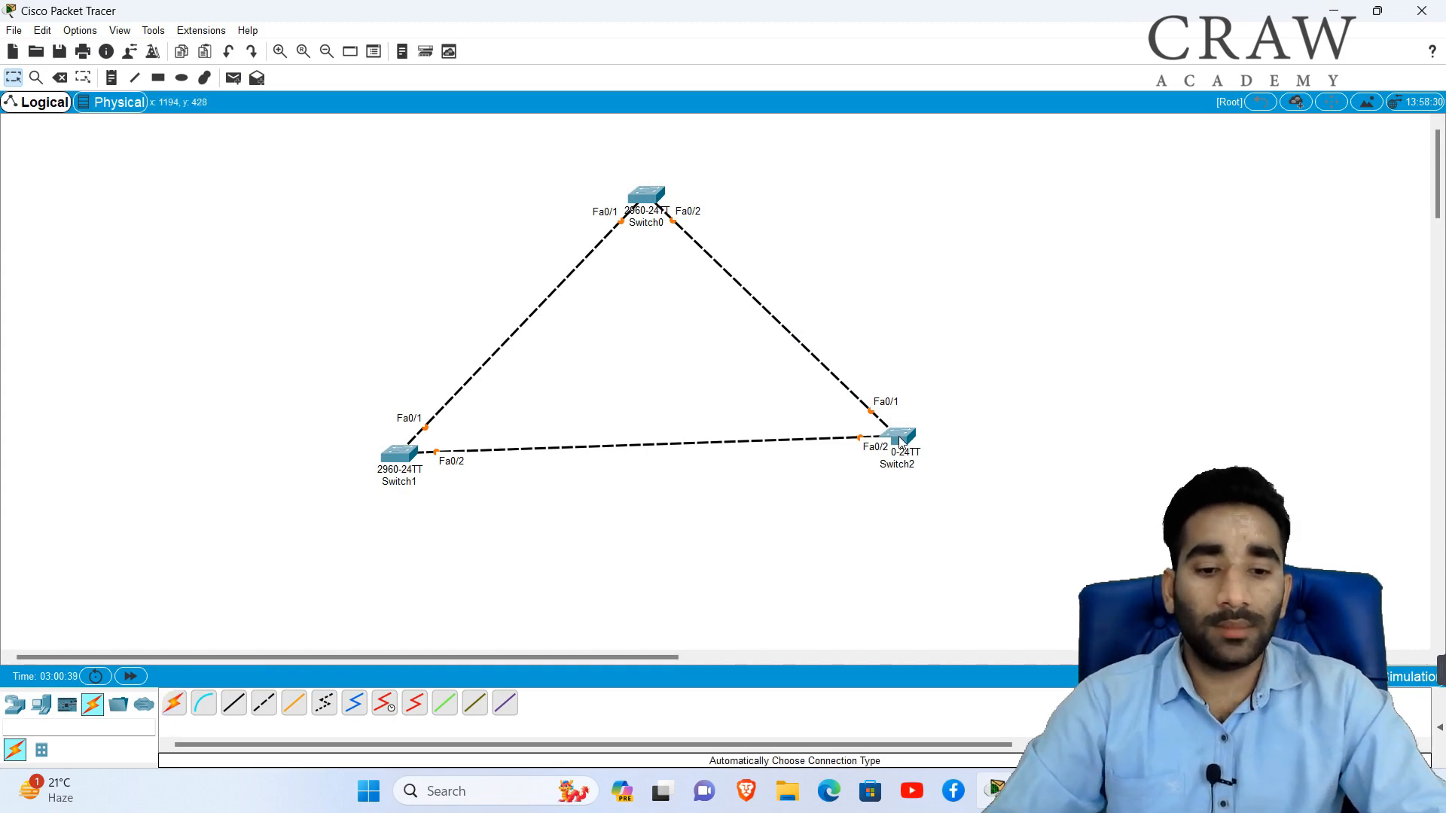
left_click_drag(900, 439, 911, 445)
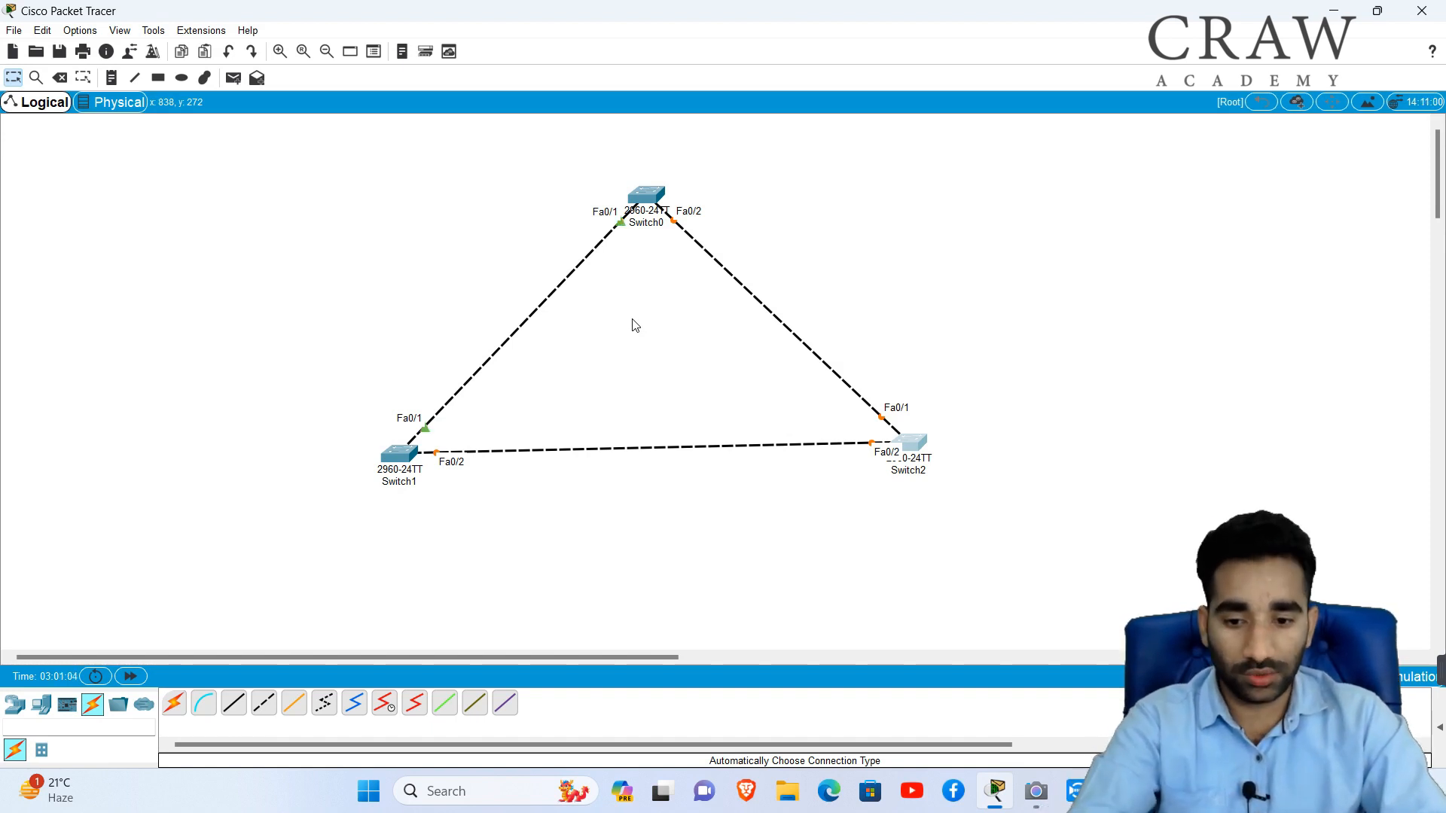
mouse_move(425, 330)
left_mouse_down()
mouse_move(430, 361)
mouse_move(583, 284)
left_mouse_up()
left_click(896, 336)
left_click_drag(903, 339, 820, 486)
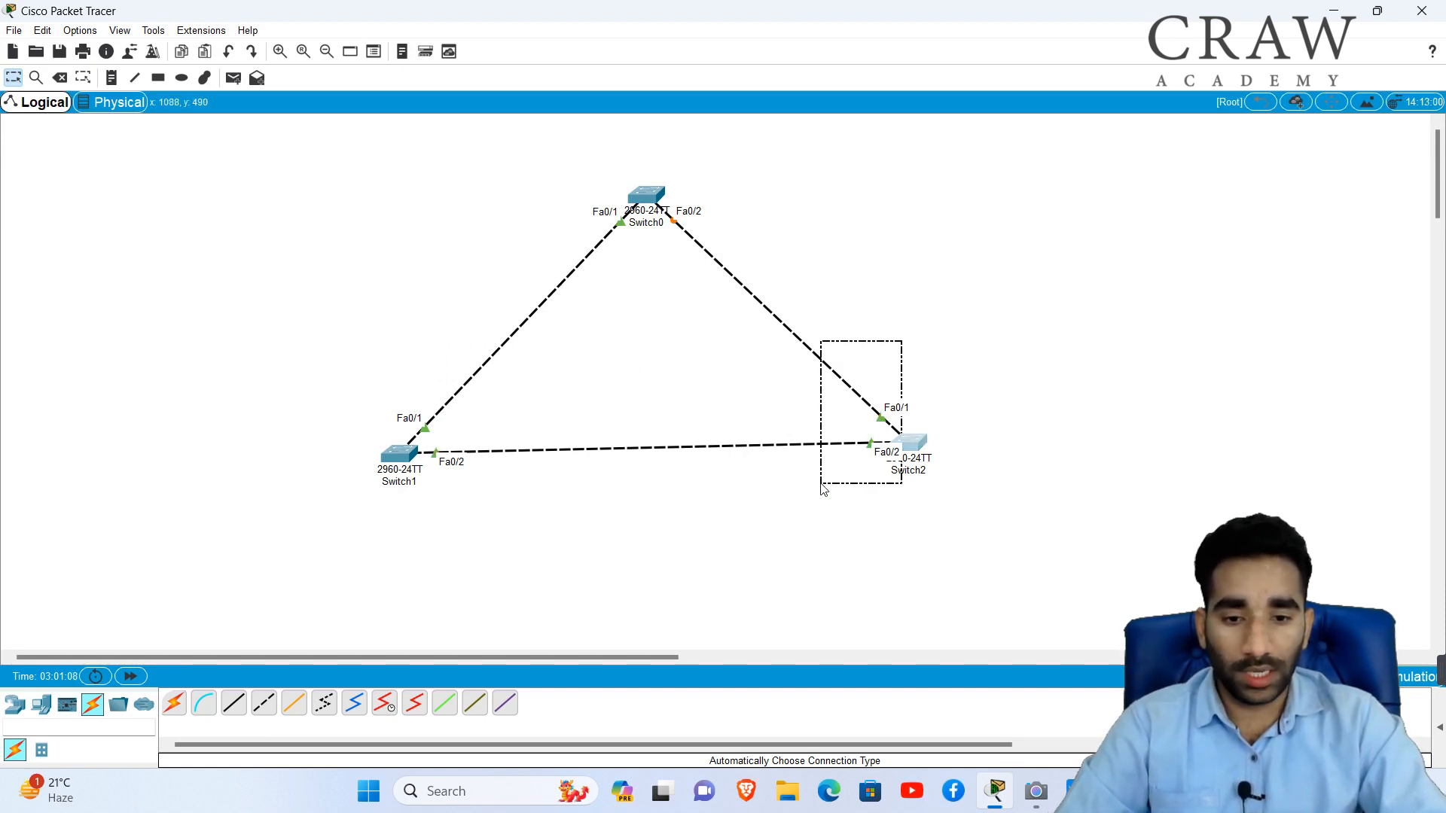
left_click_drag(710, 181, 661, 253)
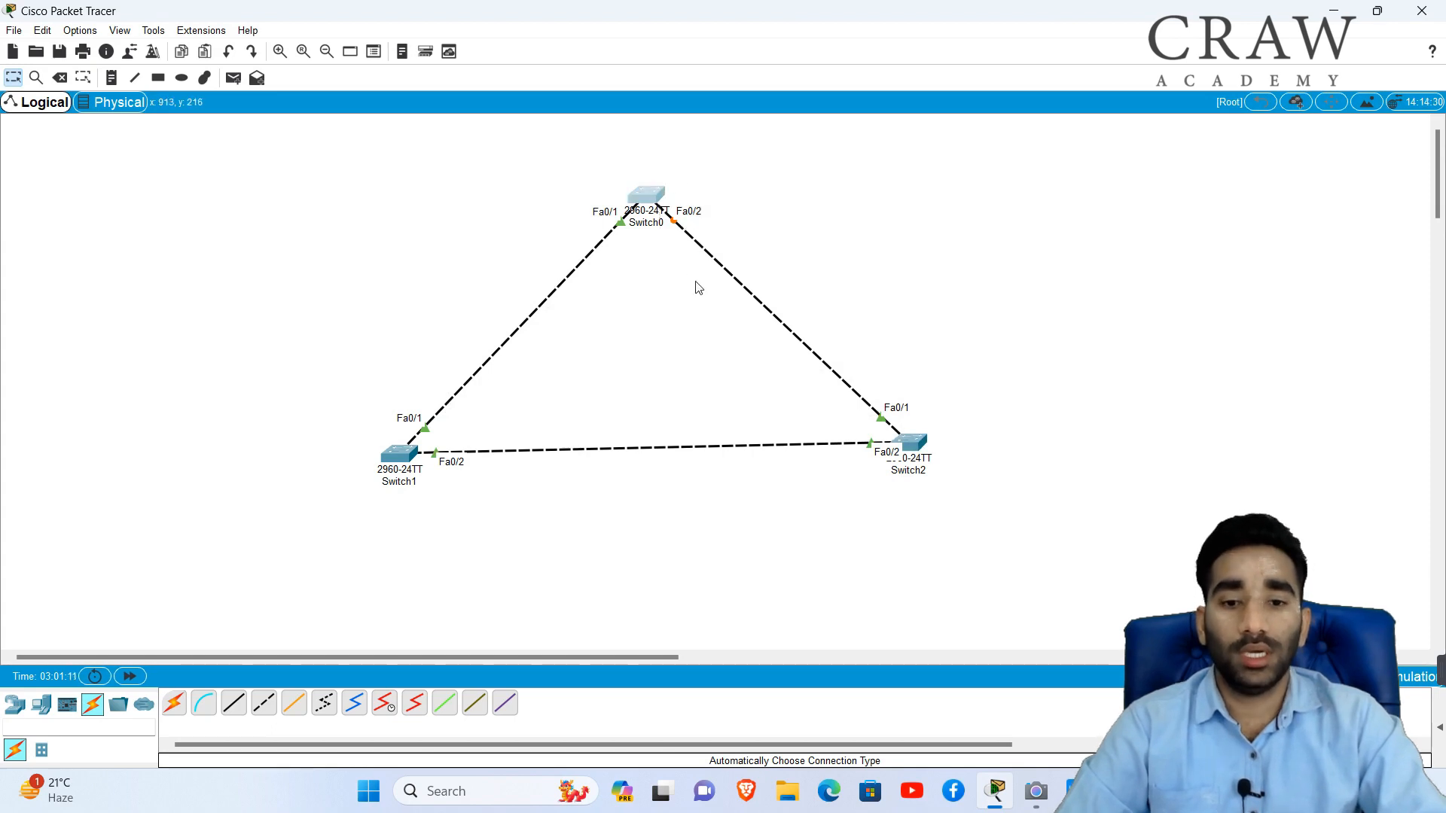
left_click(711, 330)
Open Switch1's command line, widen its window and enter privileged mode with enable
left_click(398, 452)
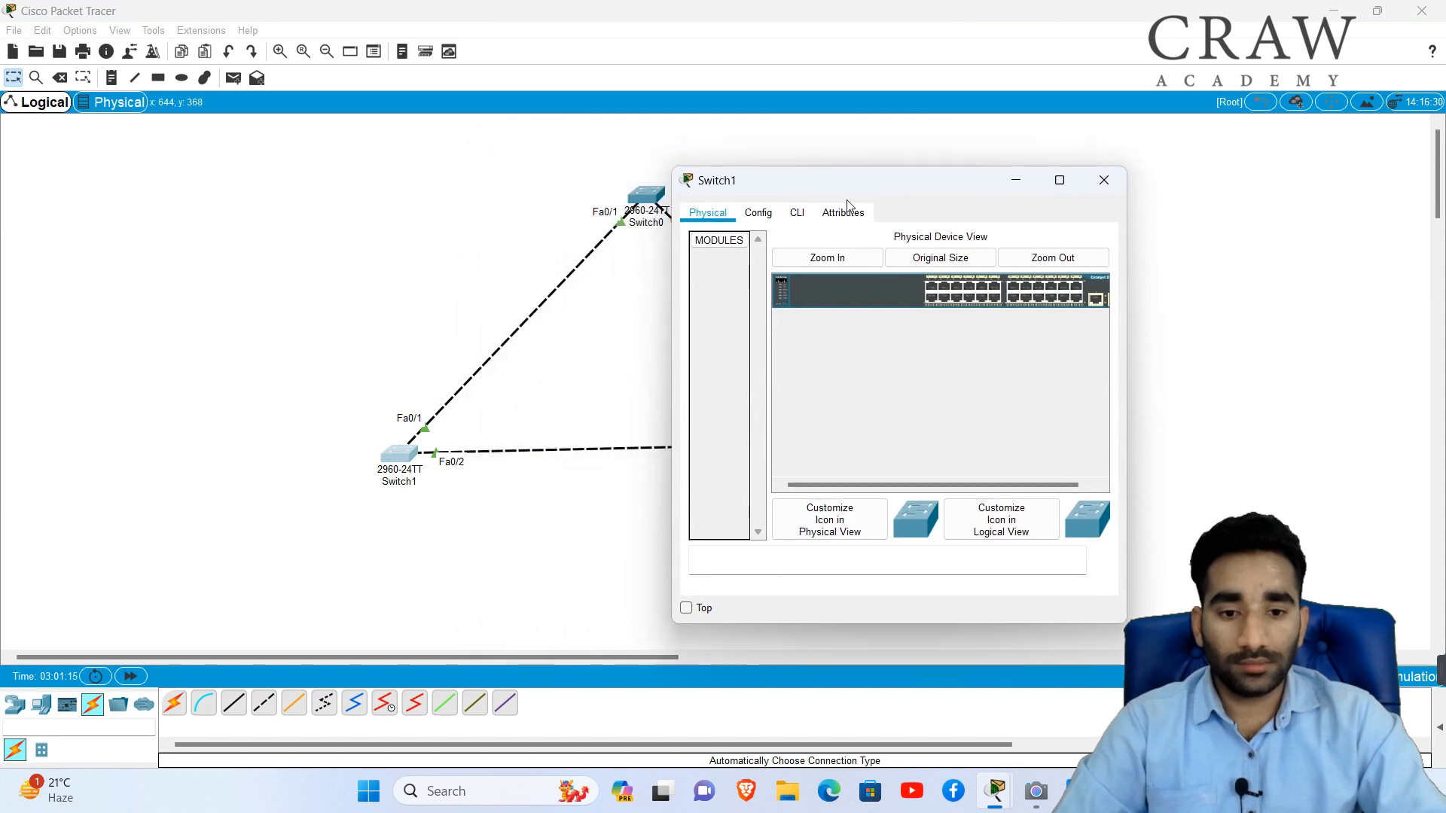
left_click(758, 213)
left_click(797, 213)
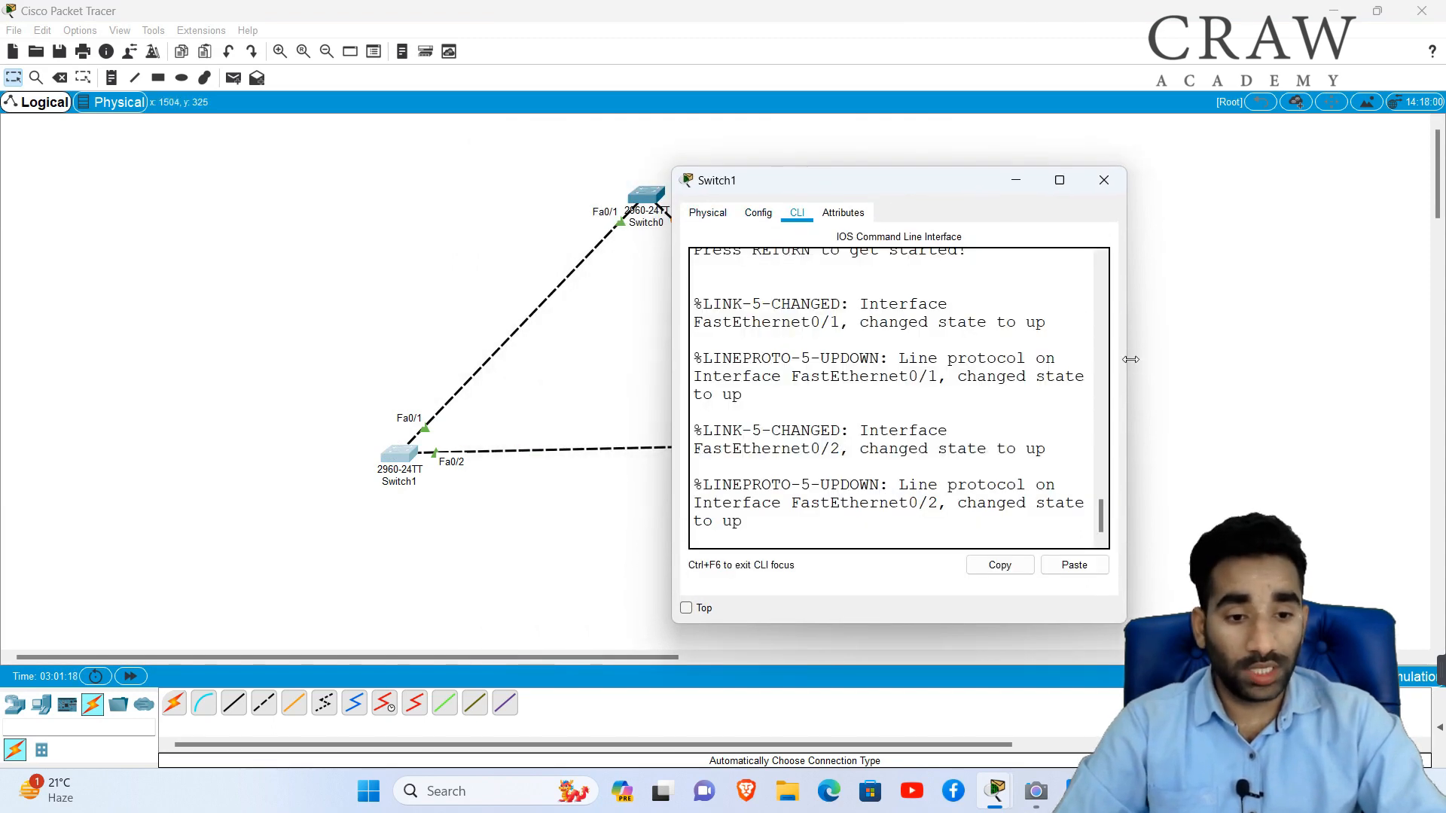
left_click_drag(1127, 359, 1241, 358)
key("Return")
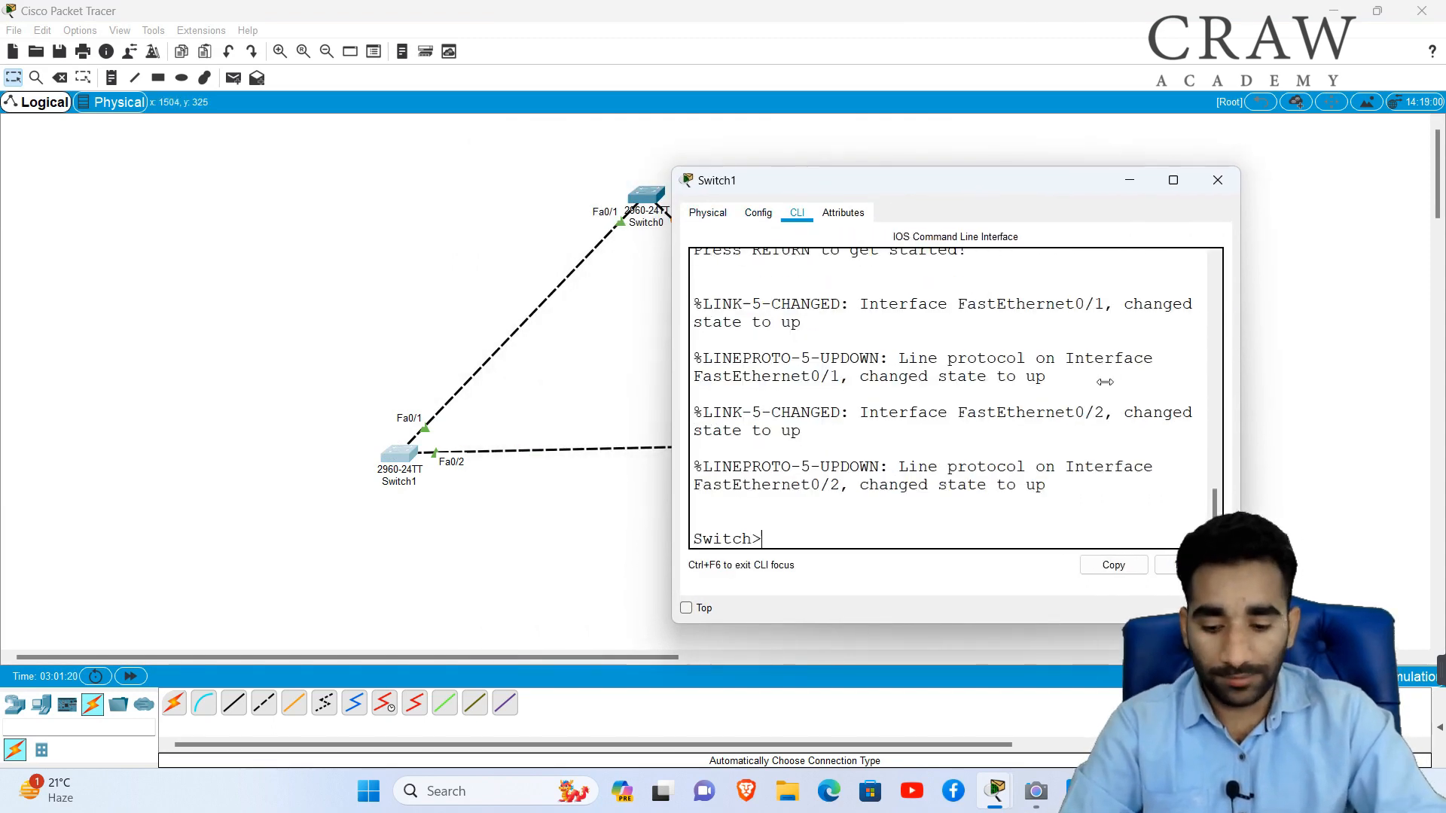
key("Return")
key("Return")
type("en")
key("Tab")
key("Return")
key("Return")
key("Return")
key("Return")
Run show spanning-tree on Switch1 and examine the Root ID section of the VLAN0001 output
type("sh")
key("Tab")
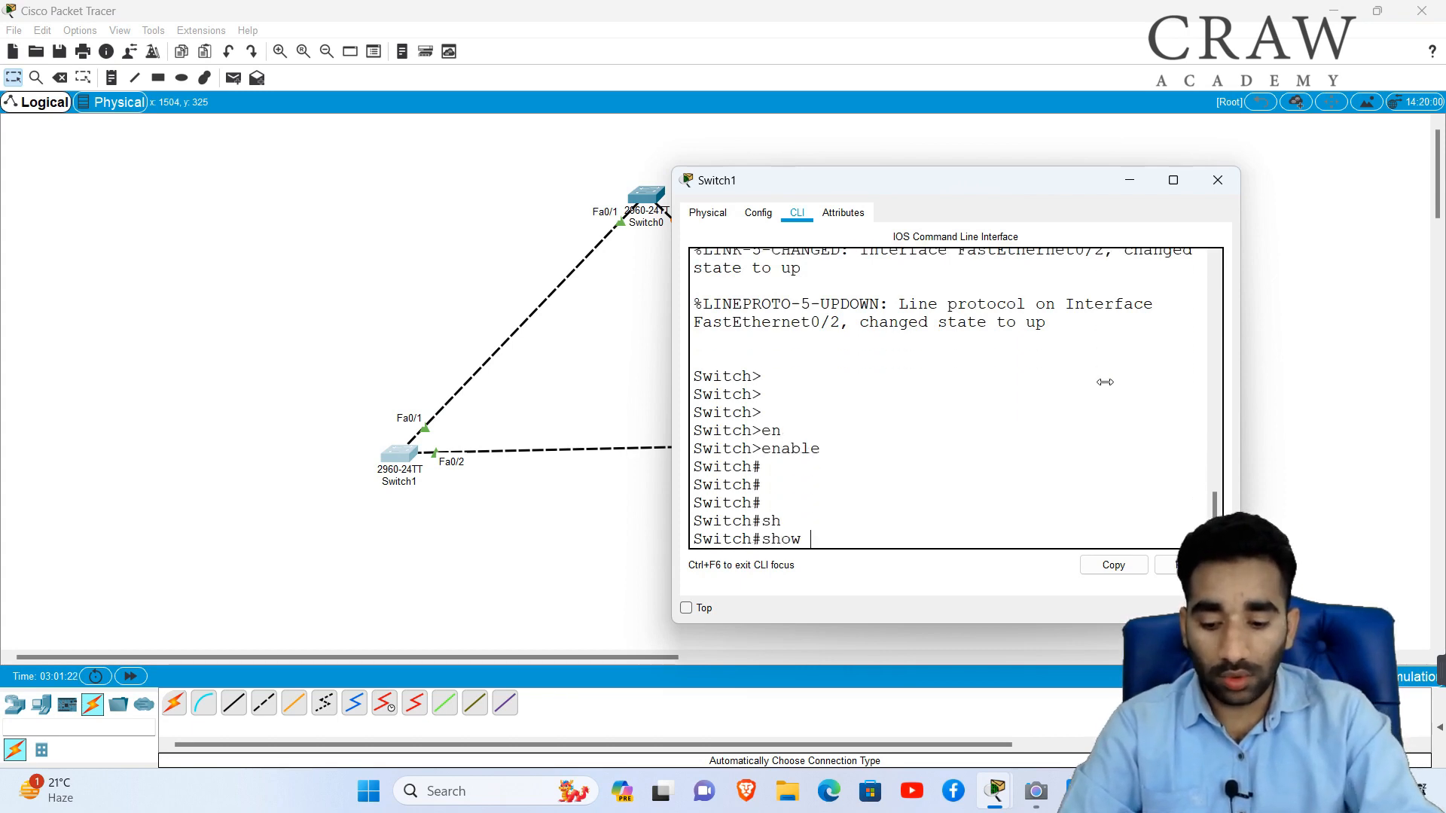
type("sp")
key("Tab")
key("Return")
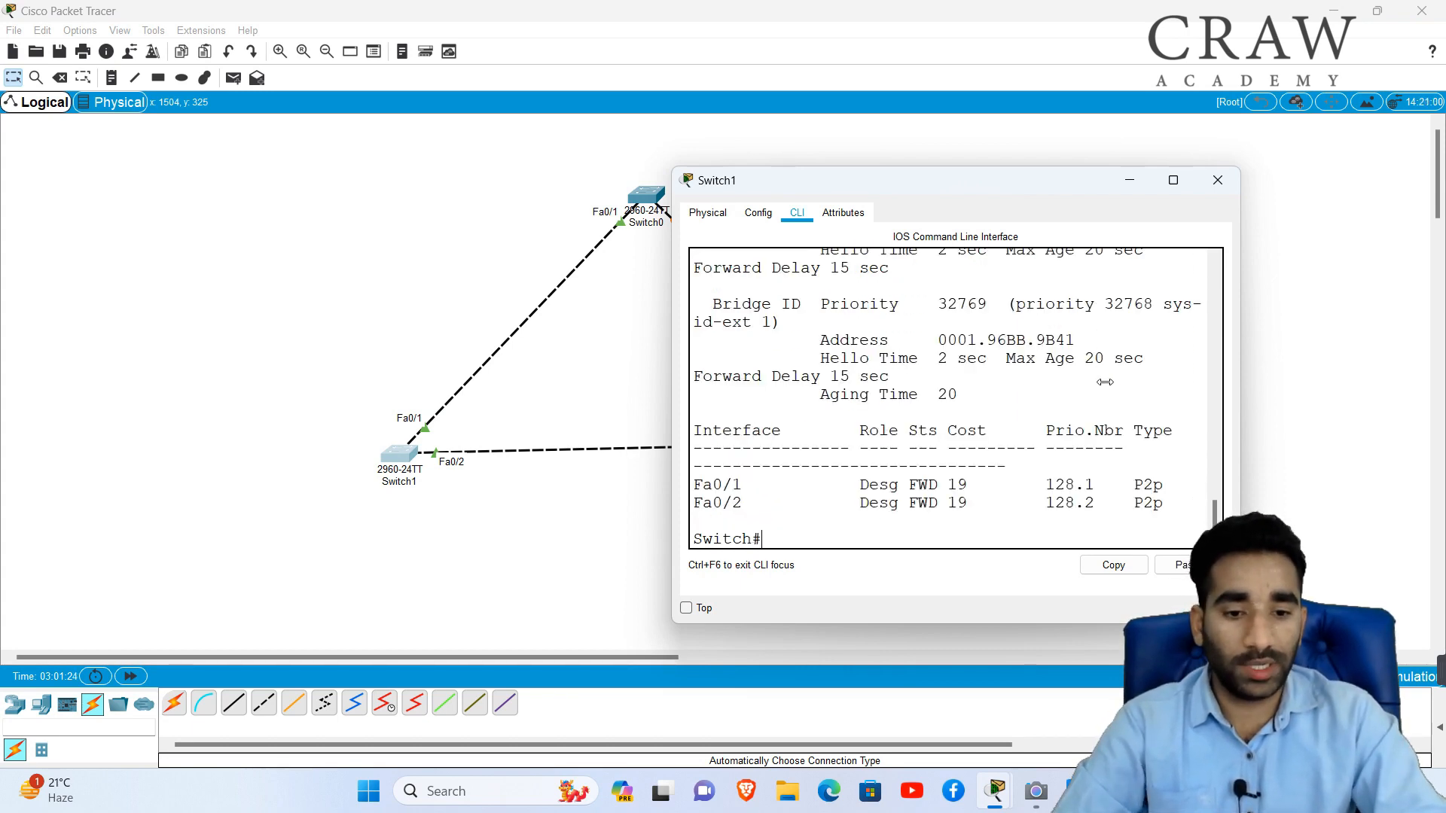
left_click_drag(1244, 410, 1425, 407)
scroll(1131, 378, "up", 2)
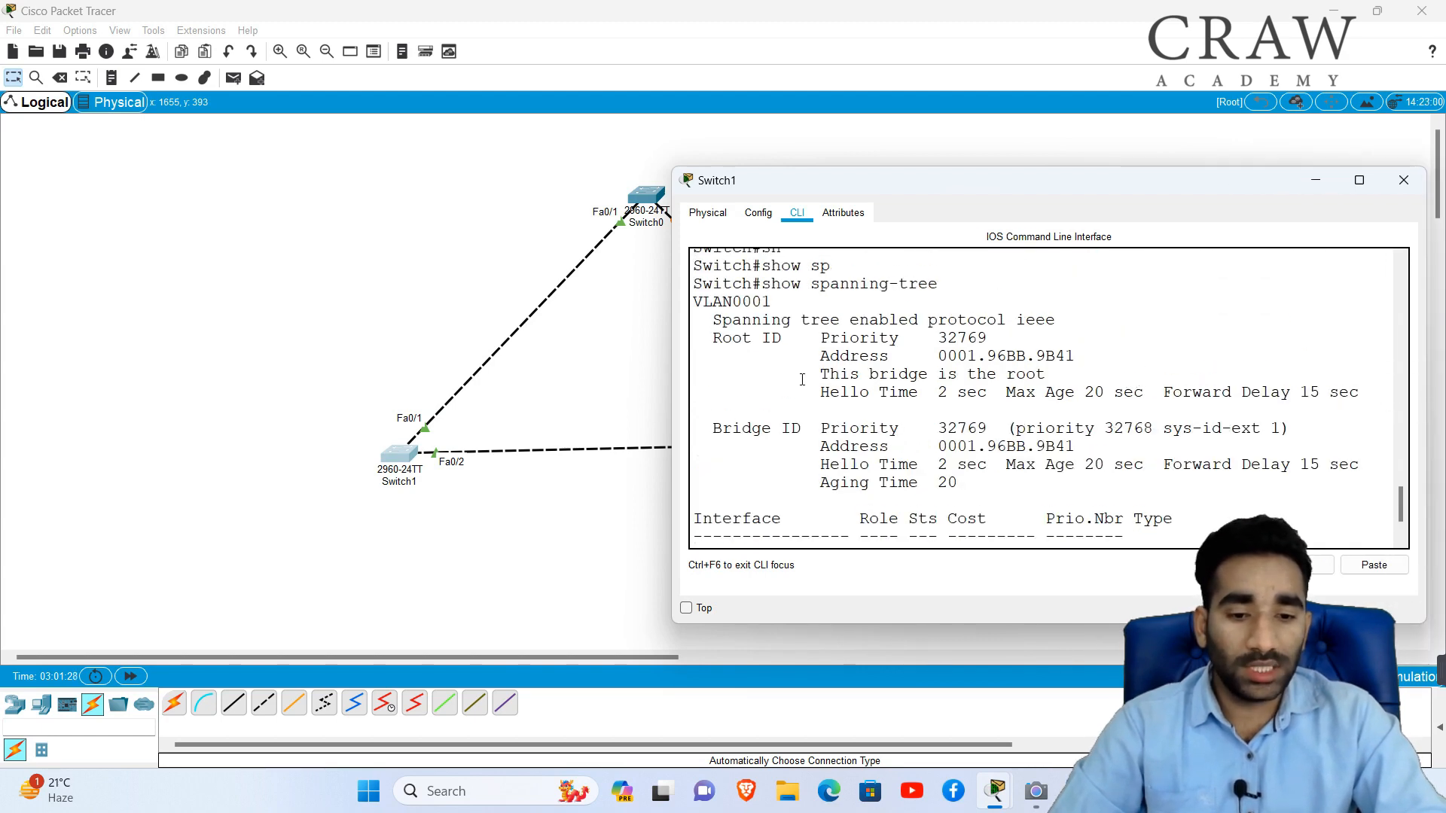
left_click_drag(802, 378, 1078, 375)
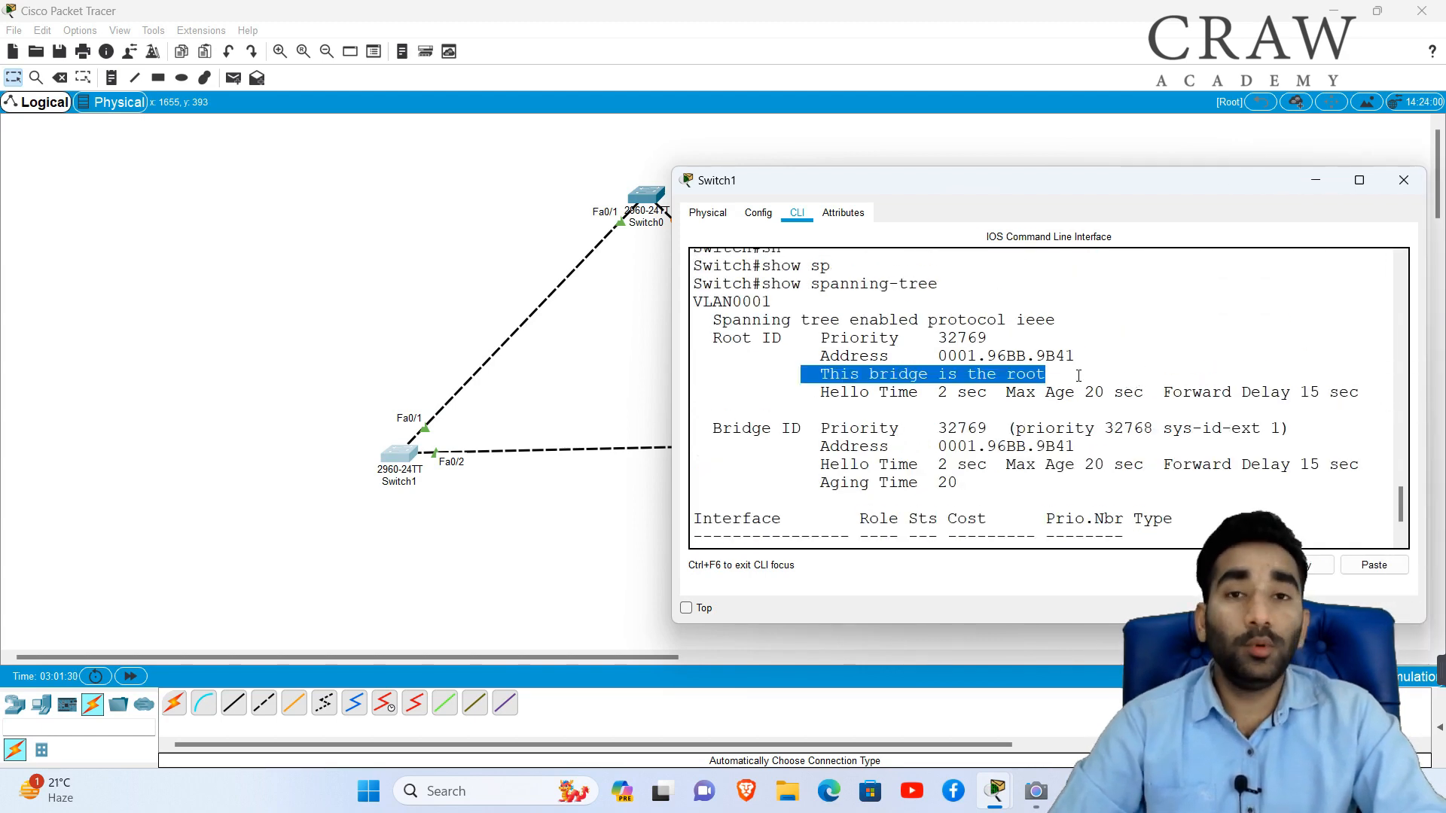
left_click_drag(317, 374, 488, 500)
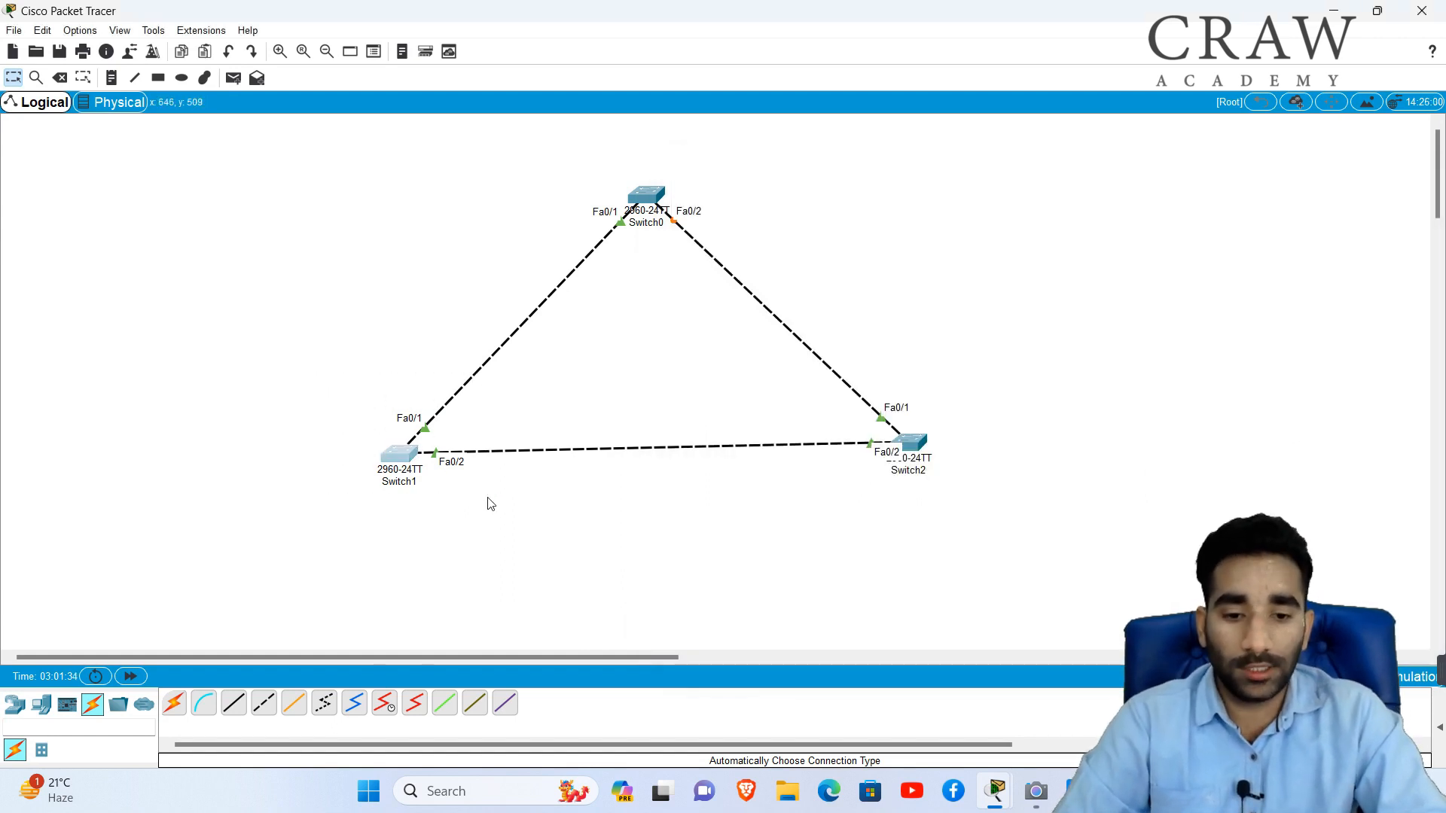
left_click_drag(734, 207, 644, 251)
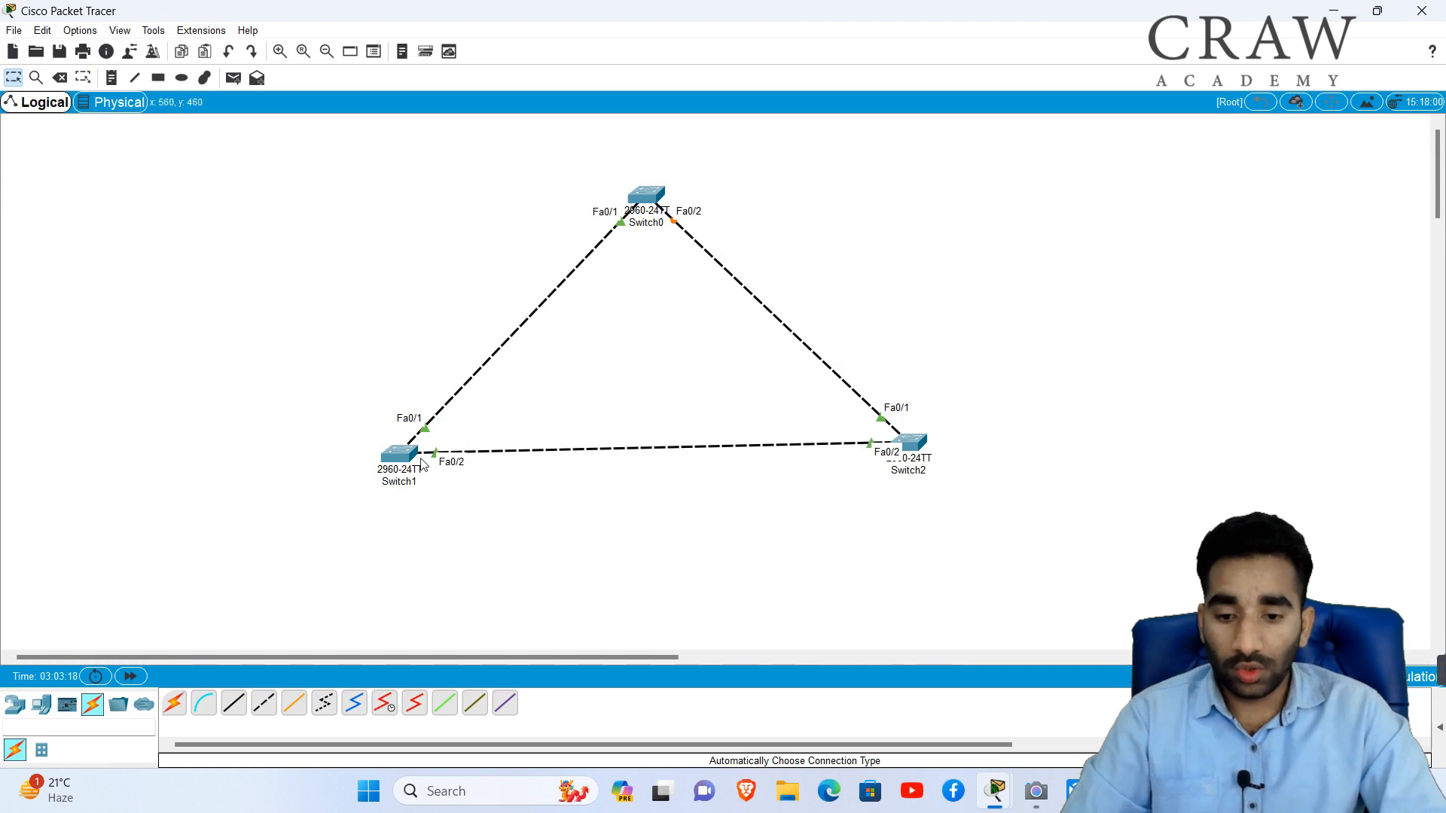
left_click_drag(338, 370, 482, 522)
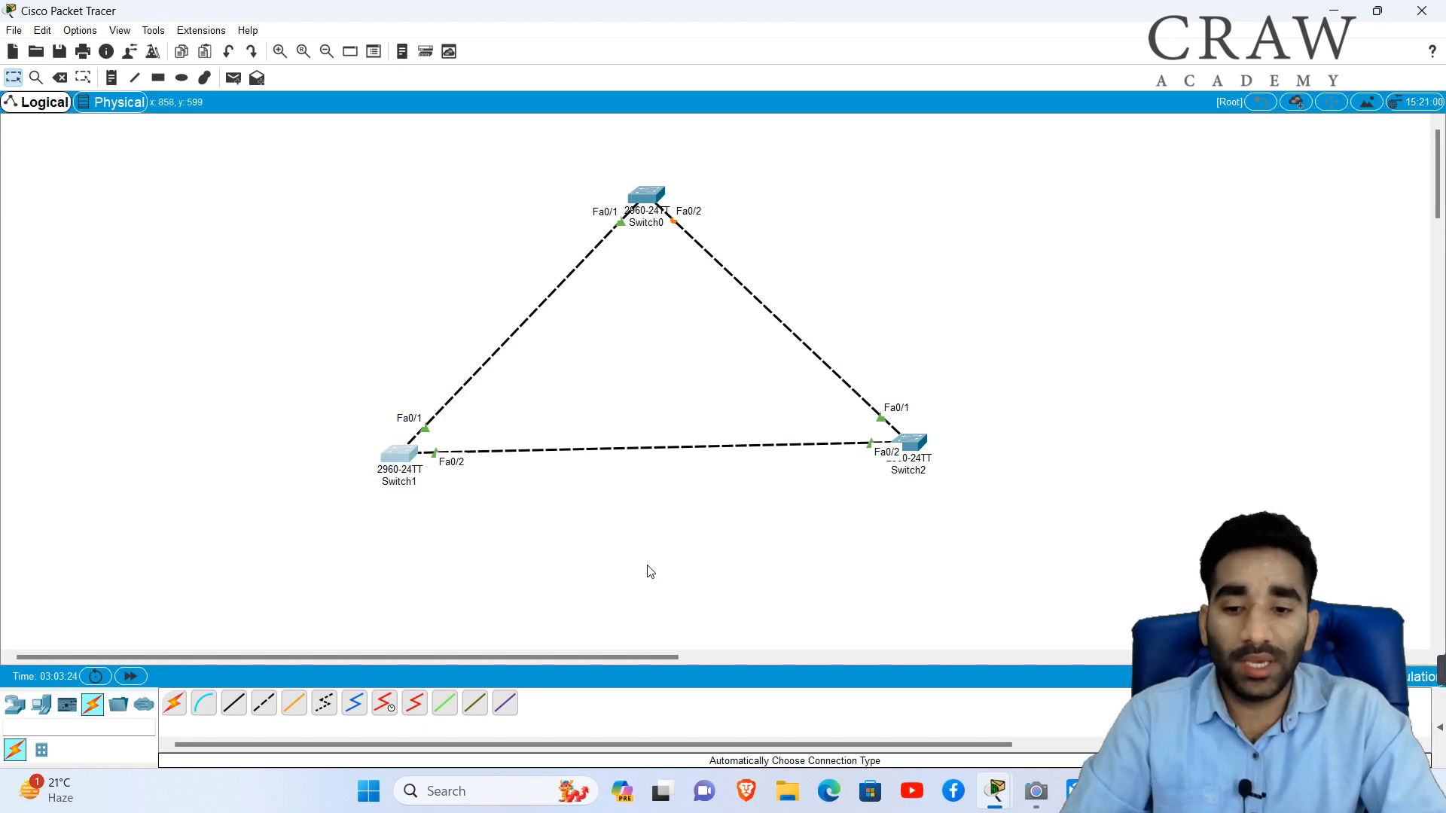
left_click_drag(319, 331, 527, 495)
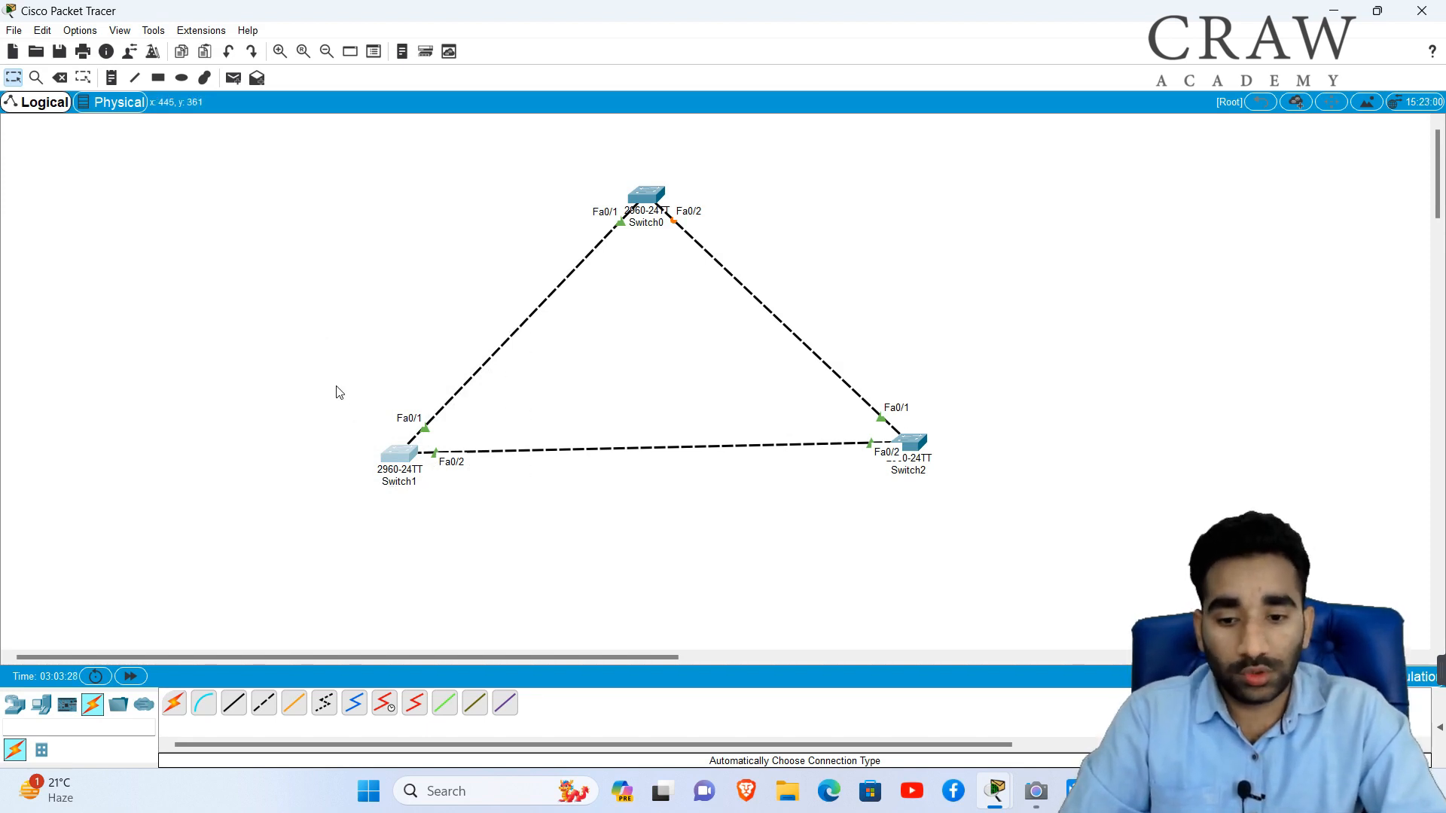
left_click_drag(335, 385, 508, 519)
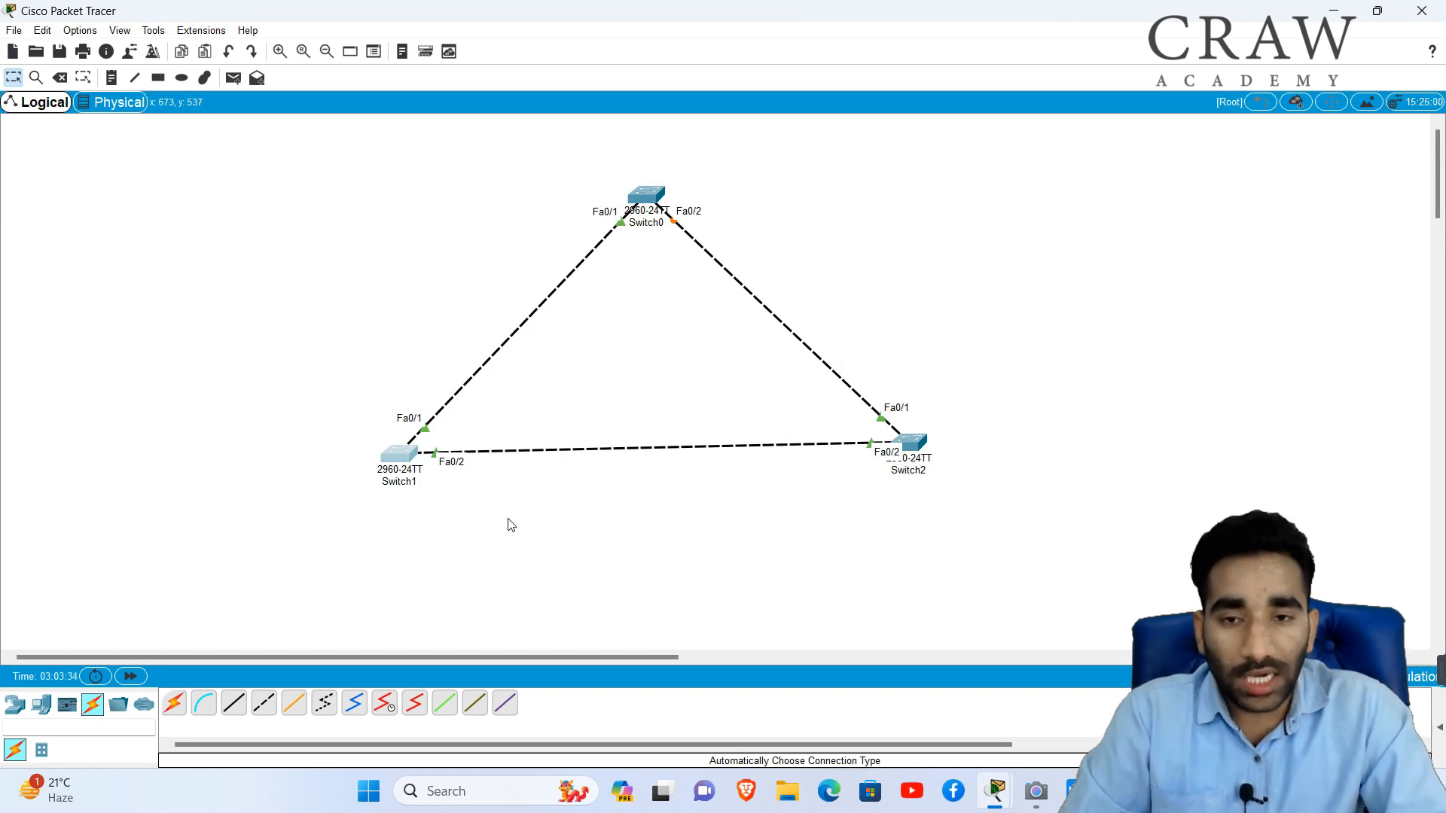
left_click_drag(320, 365, 511, 538)
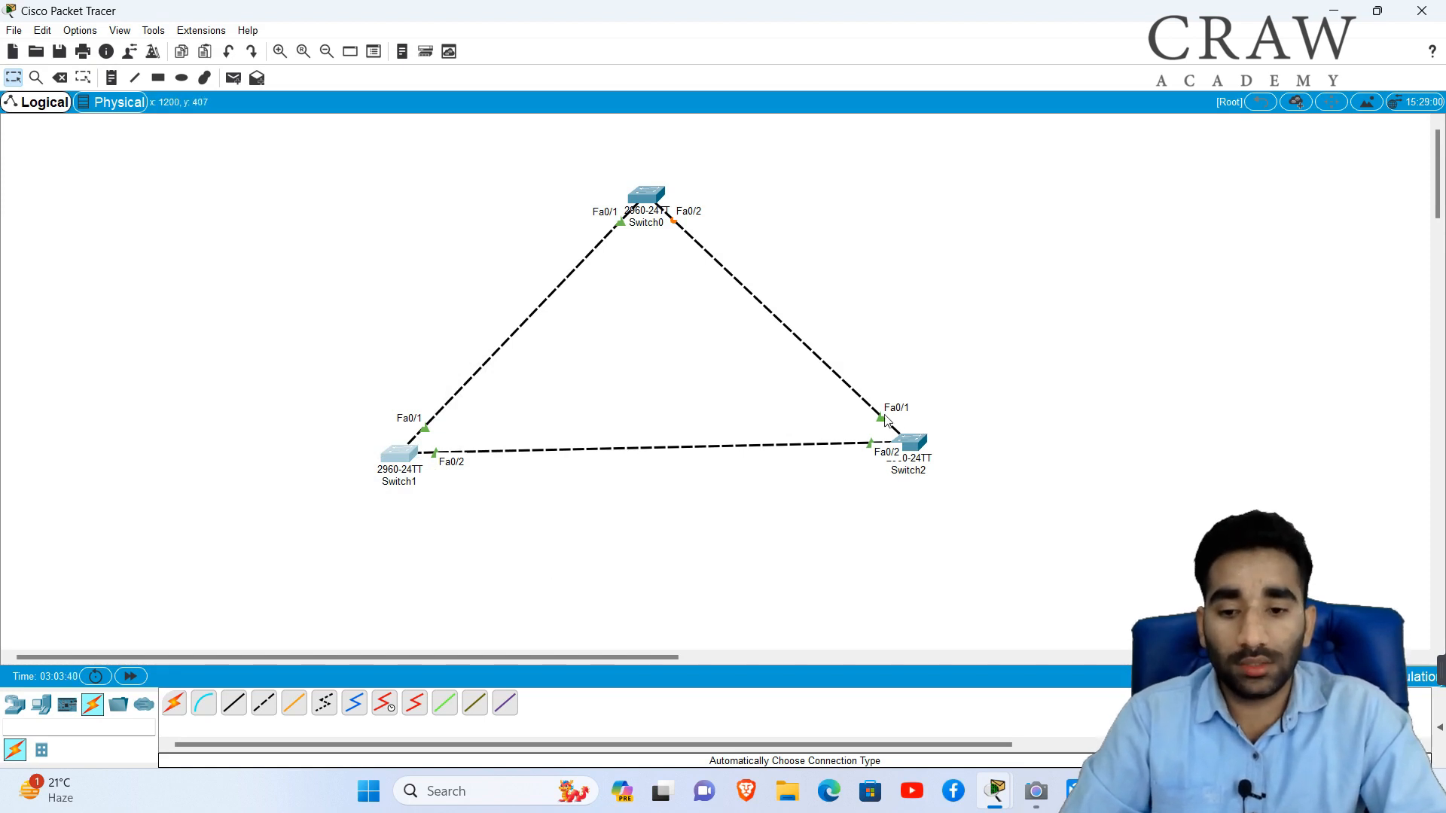
left_click_drag(304, 345, 498, 540)
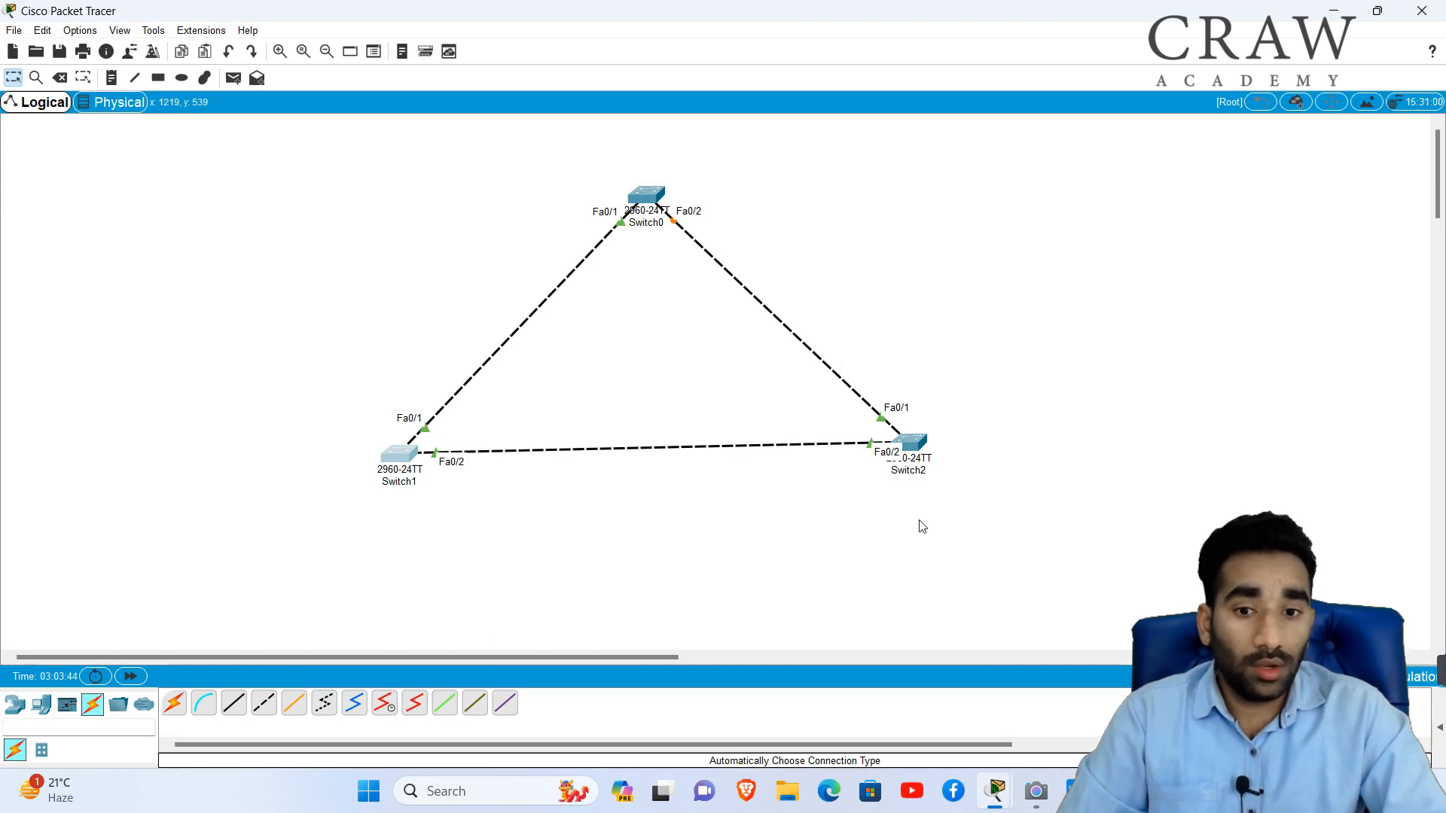
left_click_drag(757, 138, 559, 260)
left_click_drag(544, 128, 745, 251)
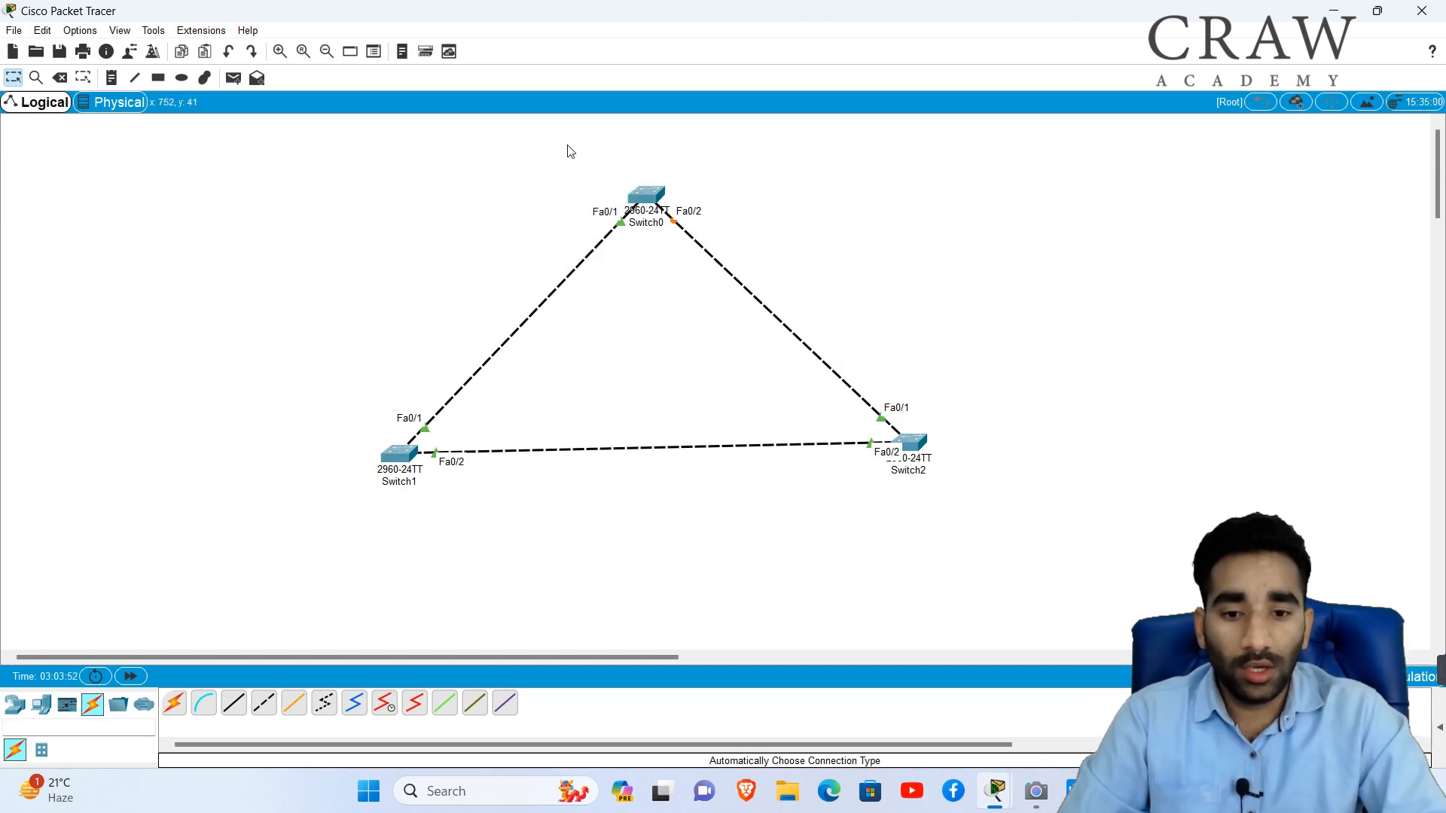
left_click_drag(566, 144, 743, 259)
left_click_drag(727, 194, 582, 177)
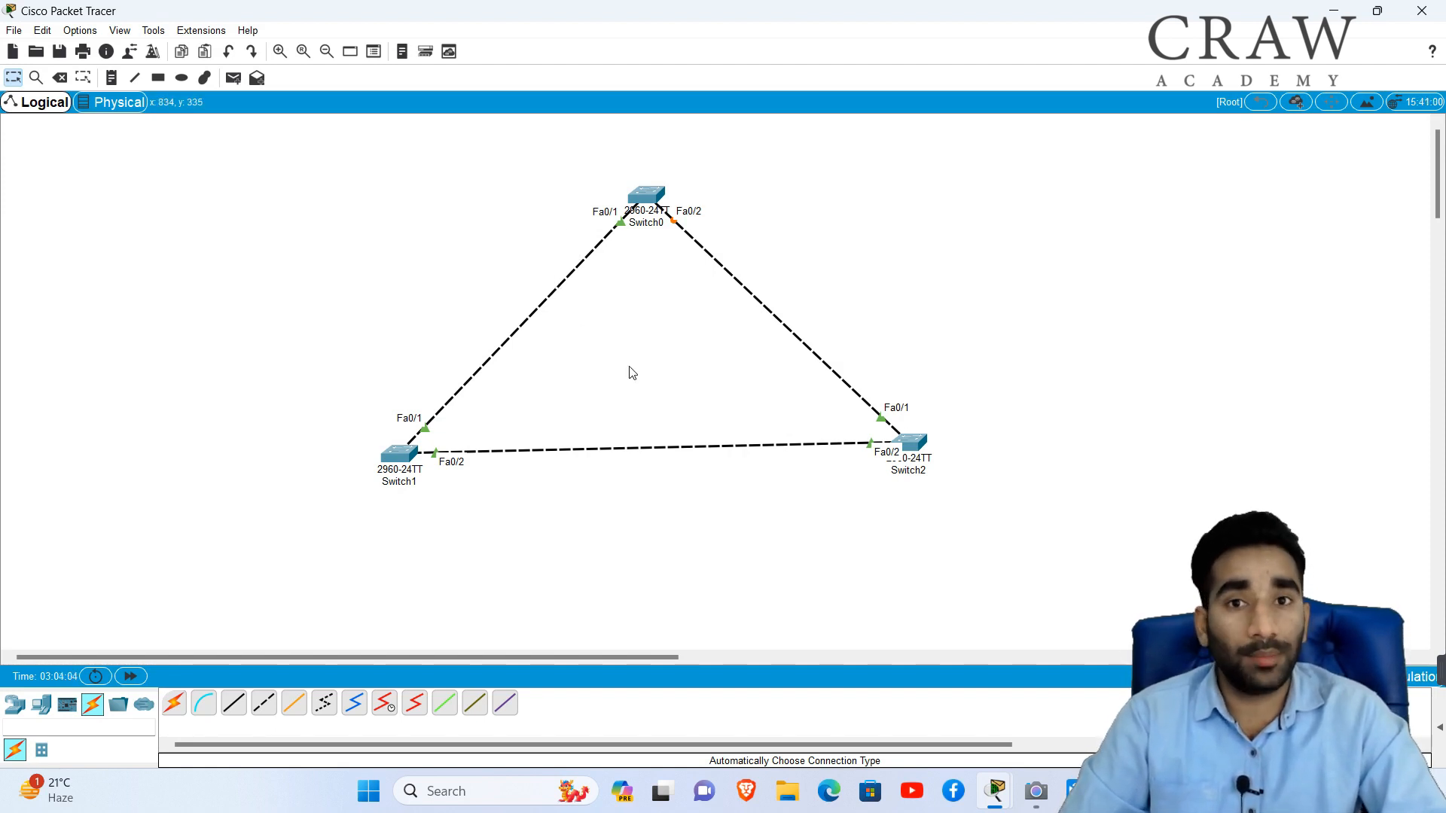
left_click_drag(275, 354, 461, 513)
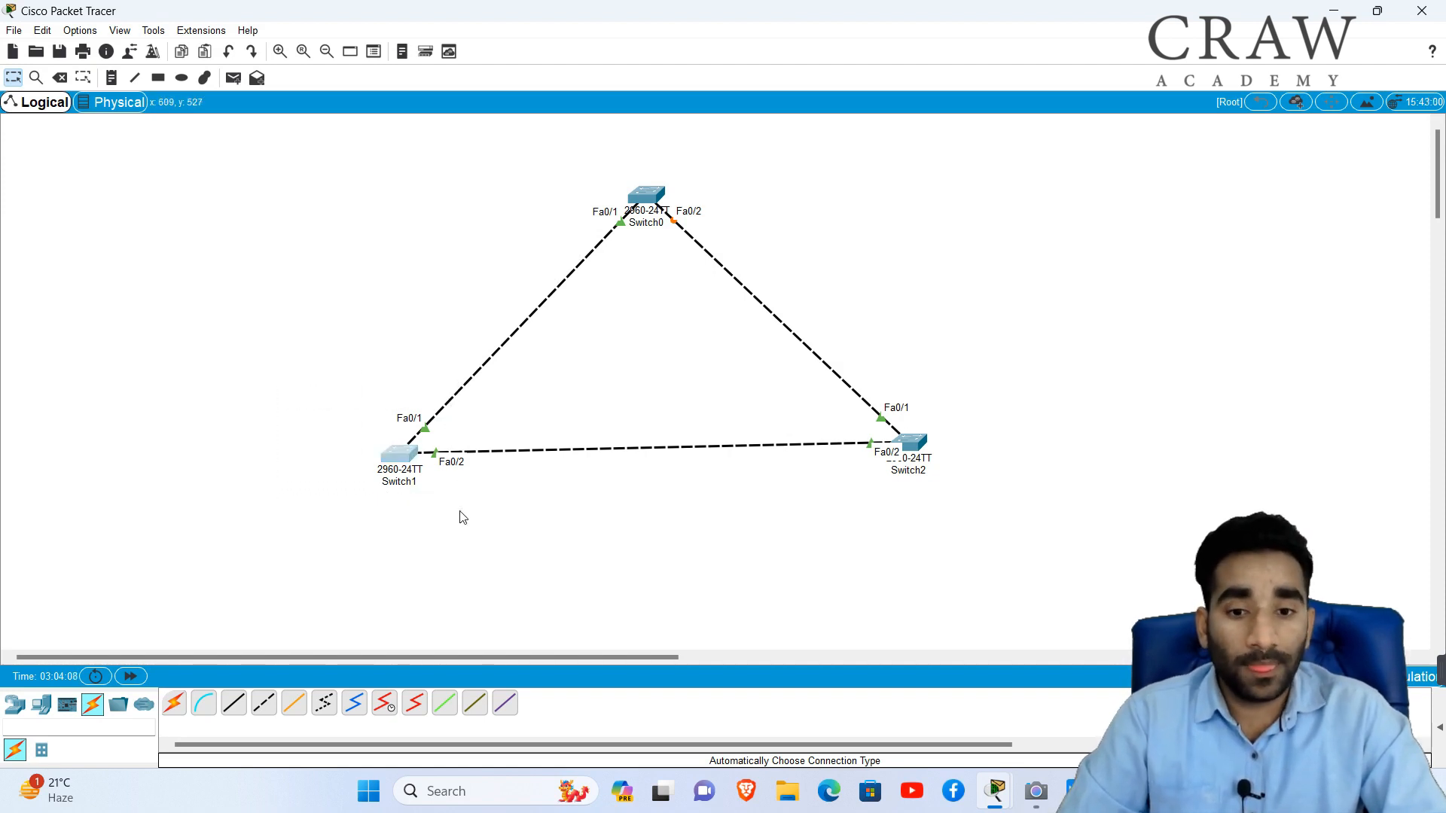
left_click_drag(558, 127, 689, 231)
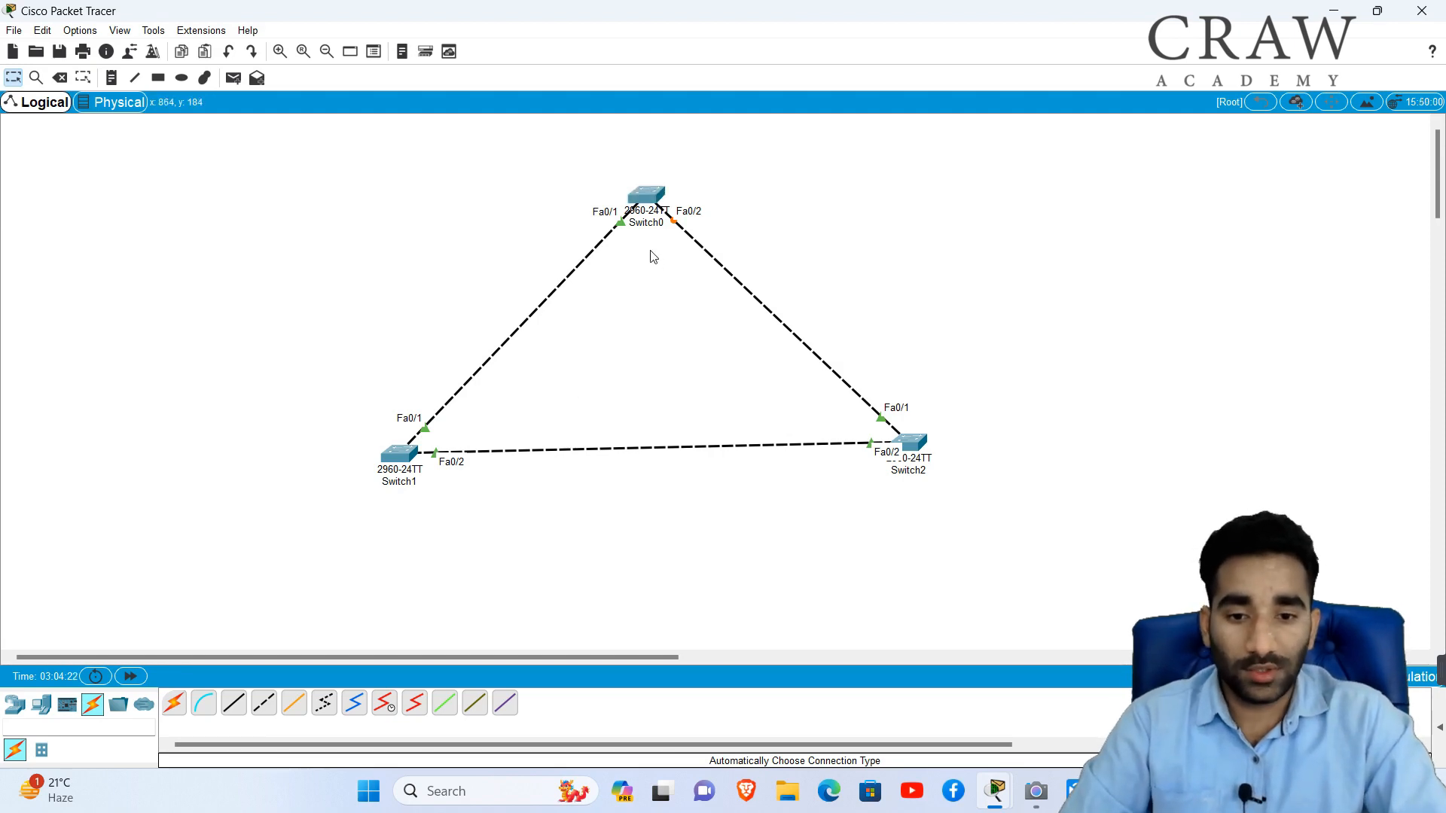
Open Switch0's command line in a widened window beside the topology and enter privileged mode with enable
left_click(665, 197)
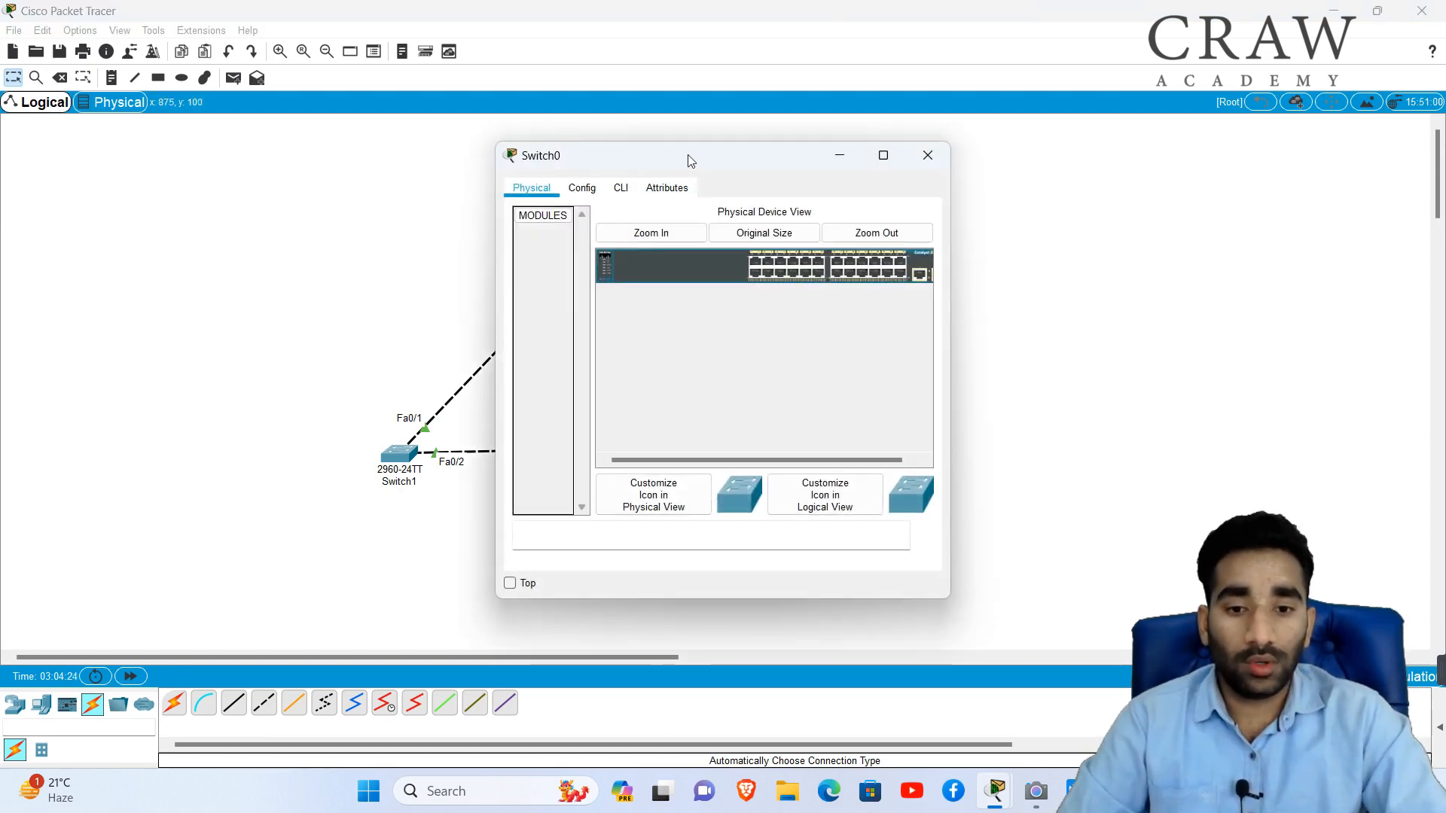
left_click_drag(694, 156, 959, 257)
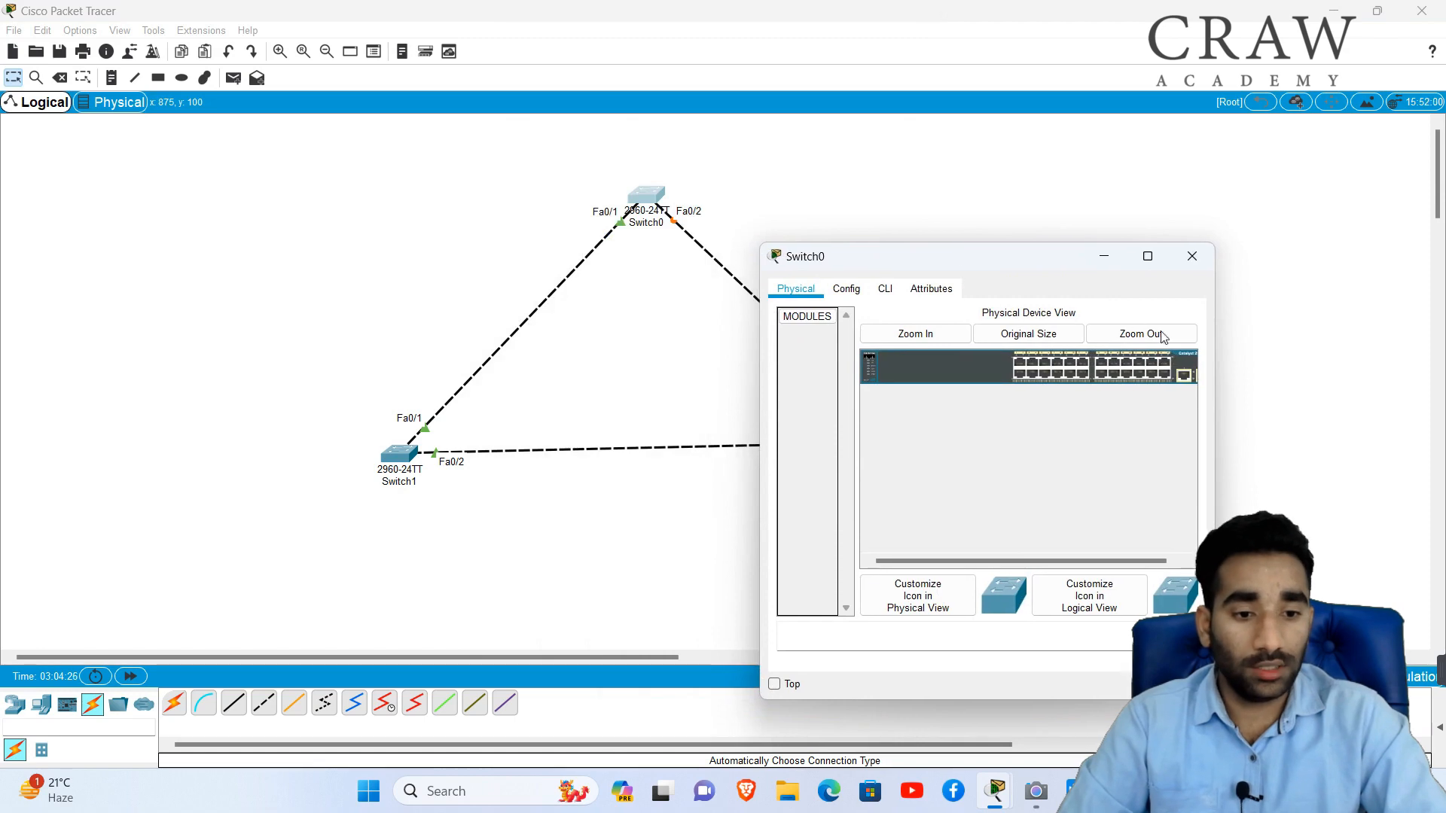
left_click_drag(1219, 412, 1416, 412)
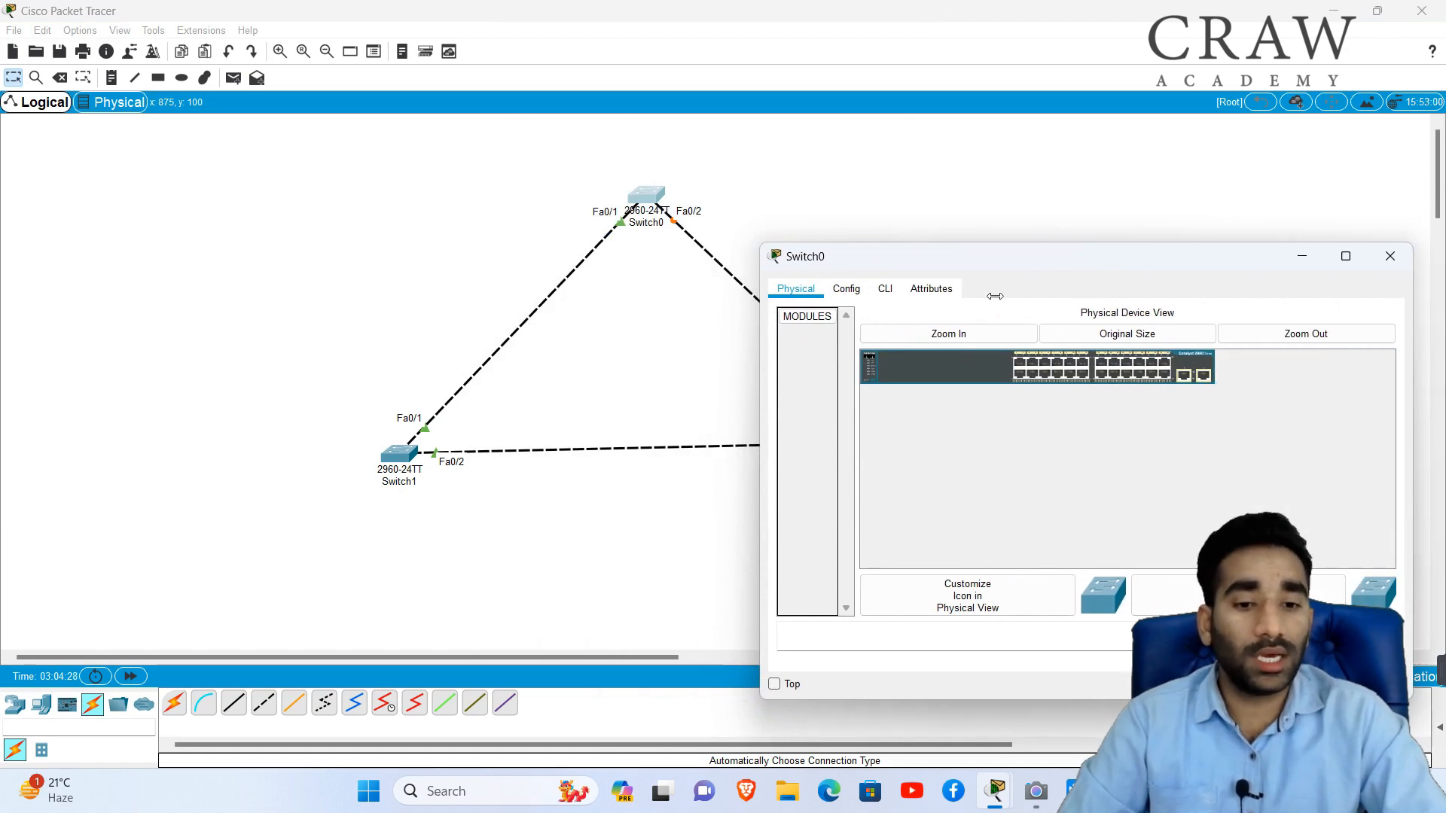
left_click(885, 289)
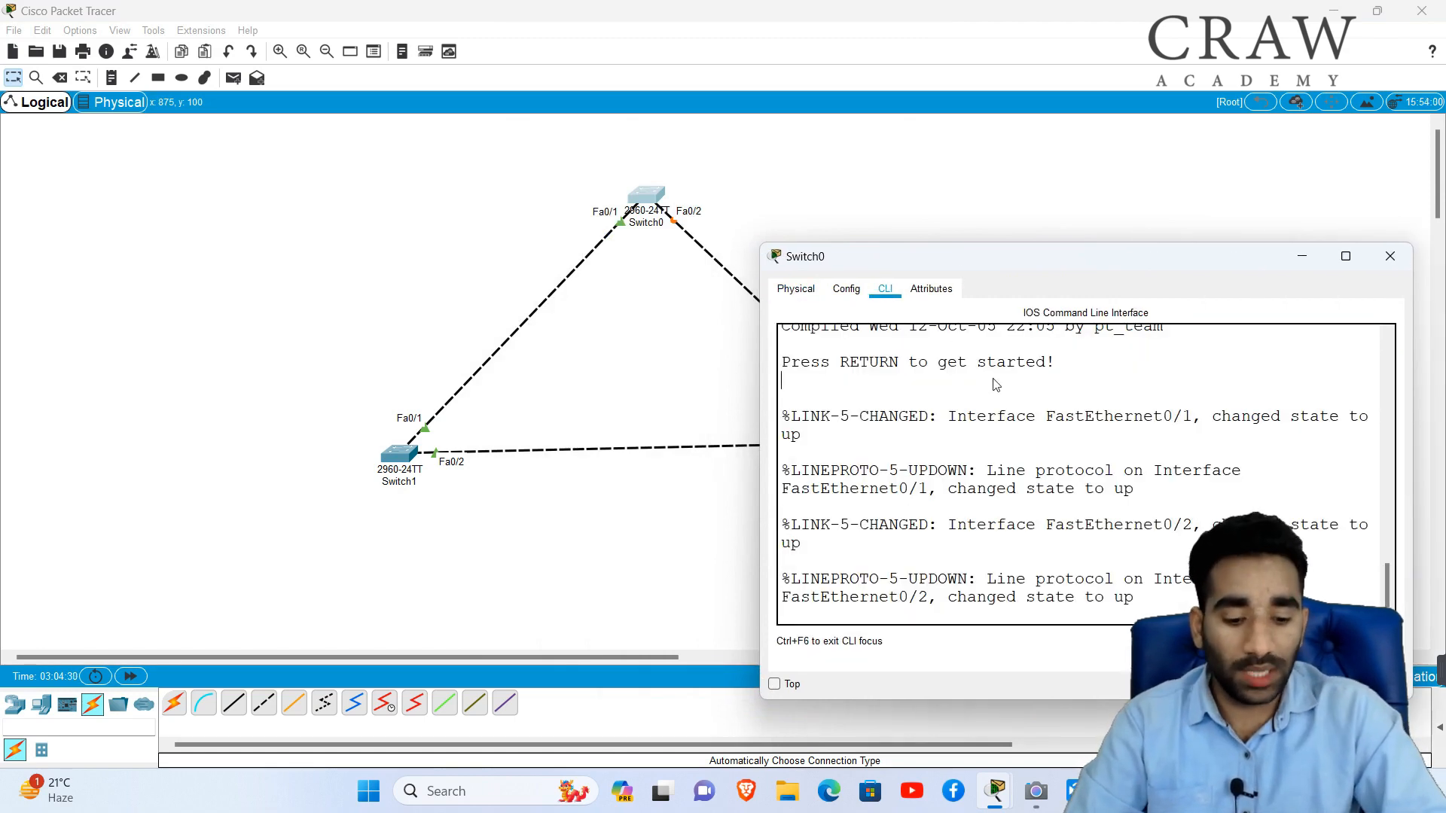
key("Return")
key("Return")
key("Return")
type("en")
key("Tab")
key("Return")
key("Return")
key("Return")
key("Return")
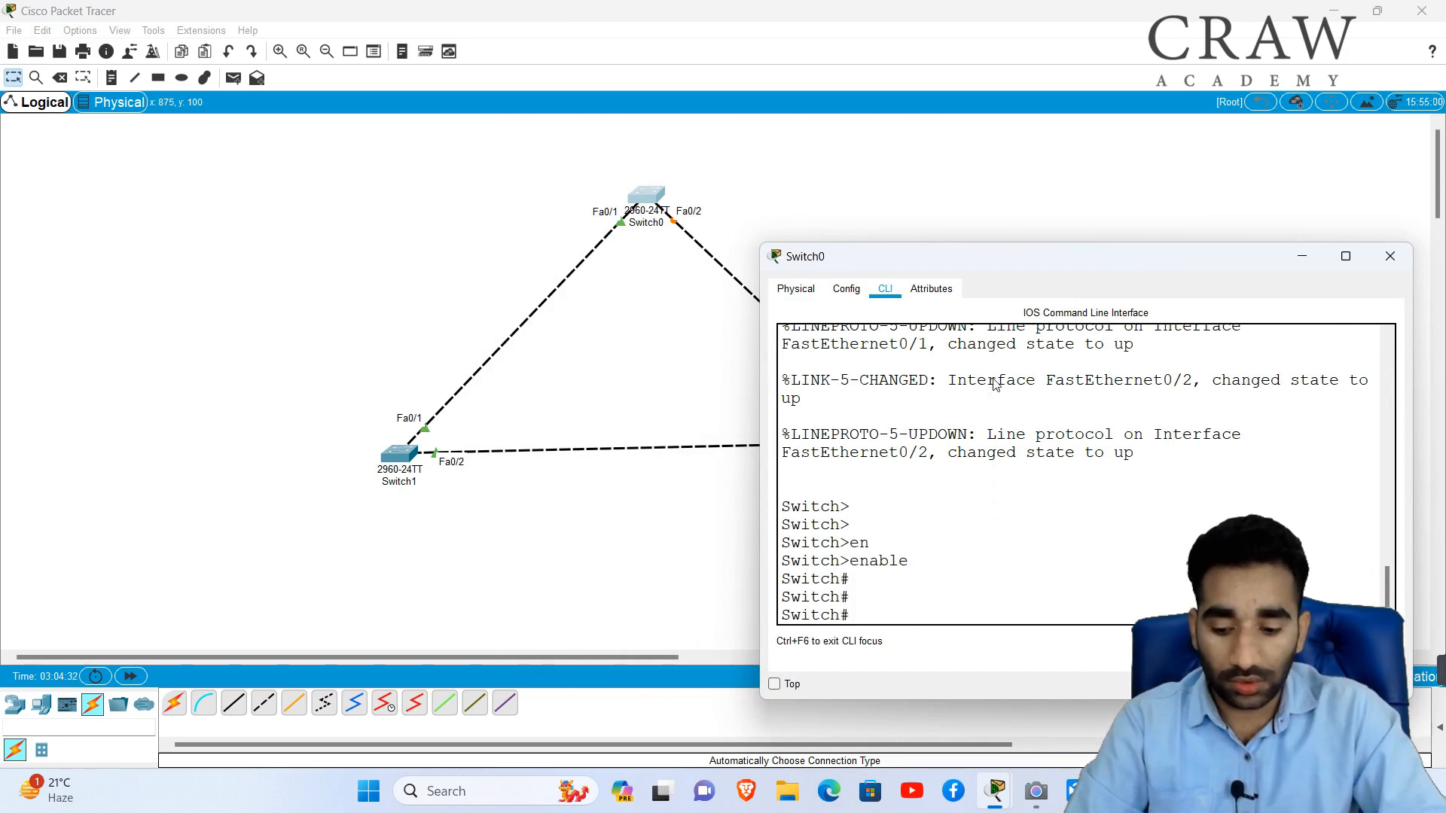
Run show spanning-tree on Switch0 and examine the role and status of Fa0/2 and Fa0/1 in a wider window
type("sh")
key("Tab")
type("sp")
key("Tab")
key("Return")
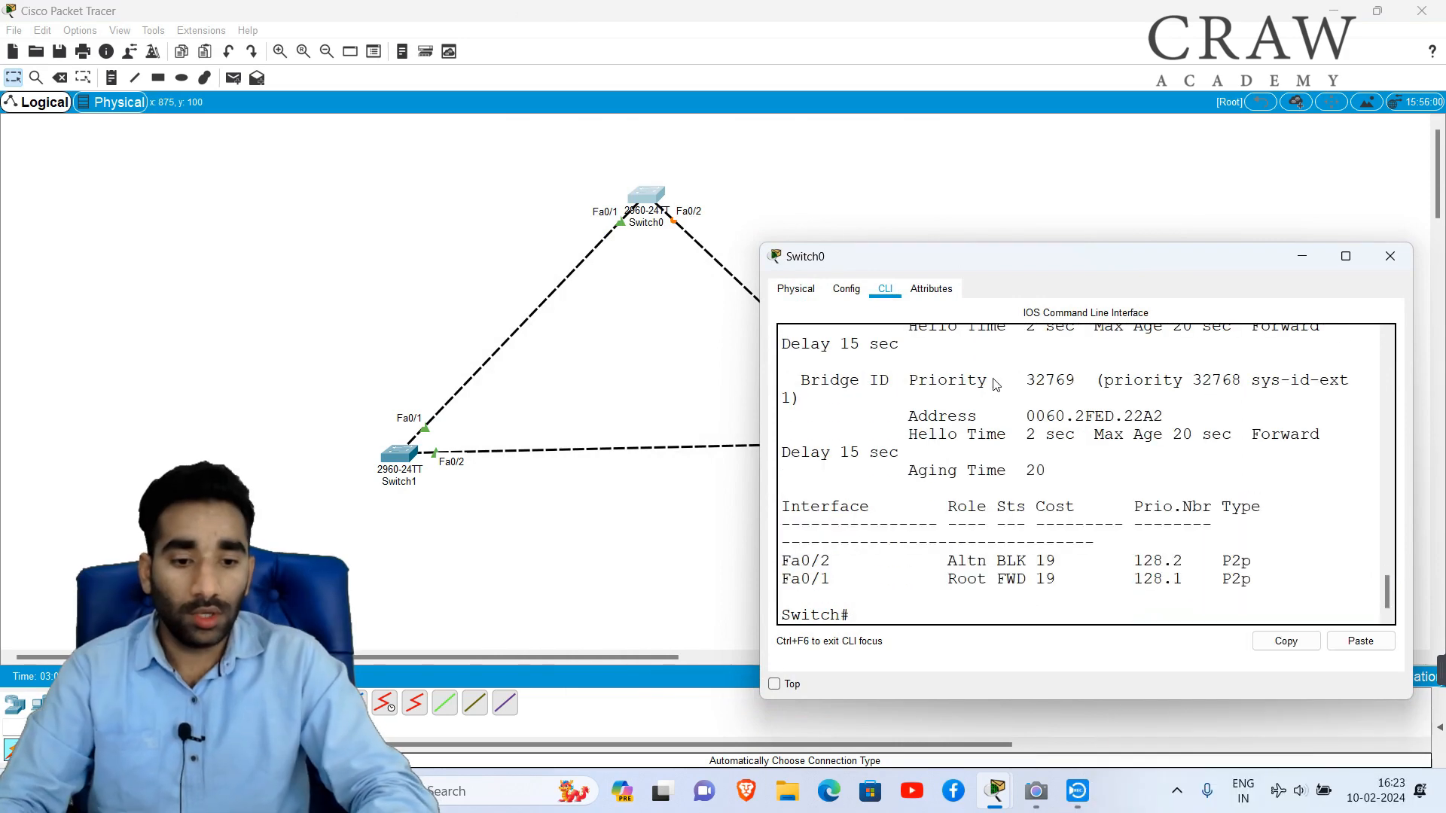
double_click(999, 562)
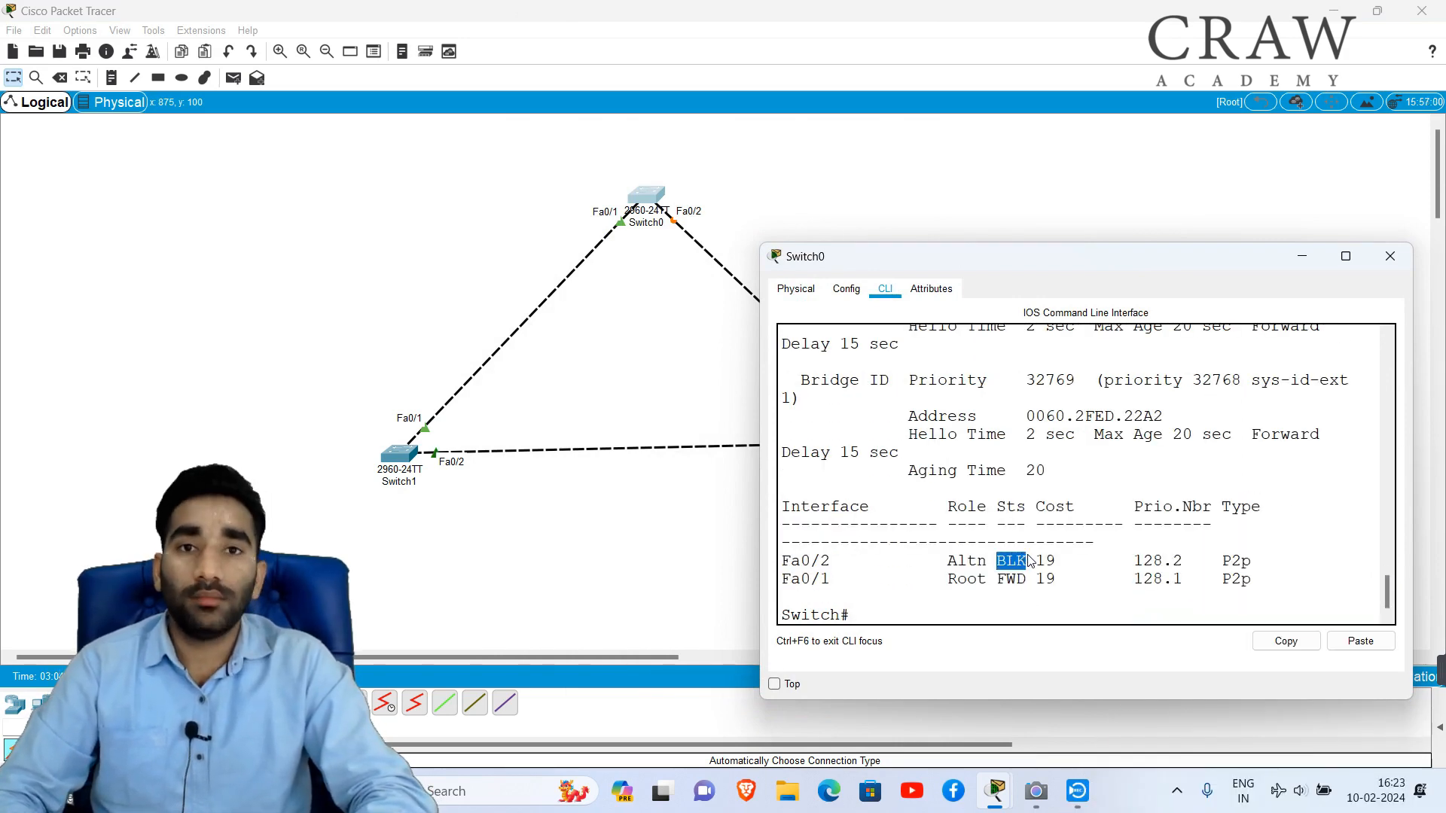
left_click(998, 580)
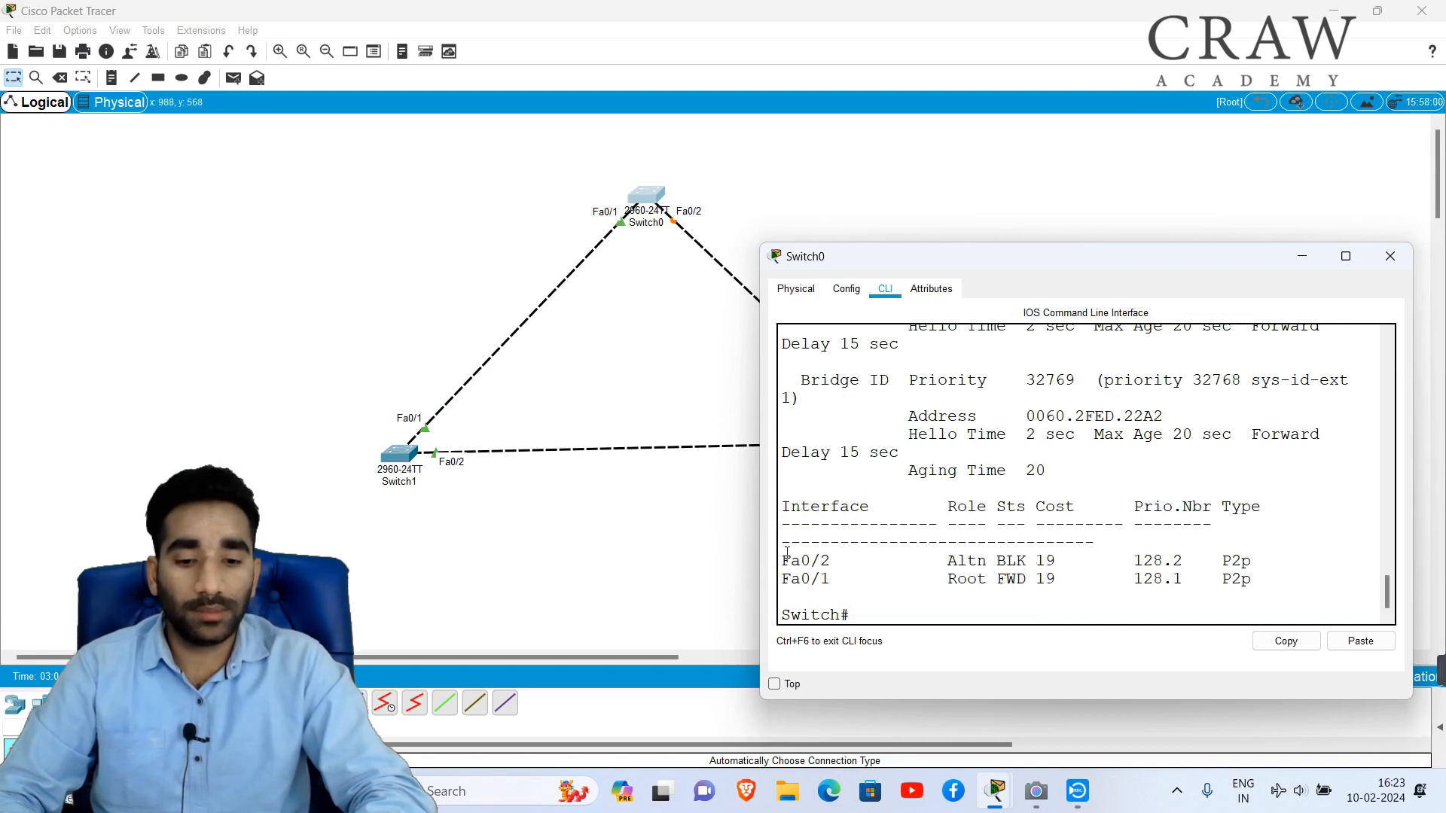
left_click_drag(759, 567, 645, 564)
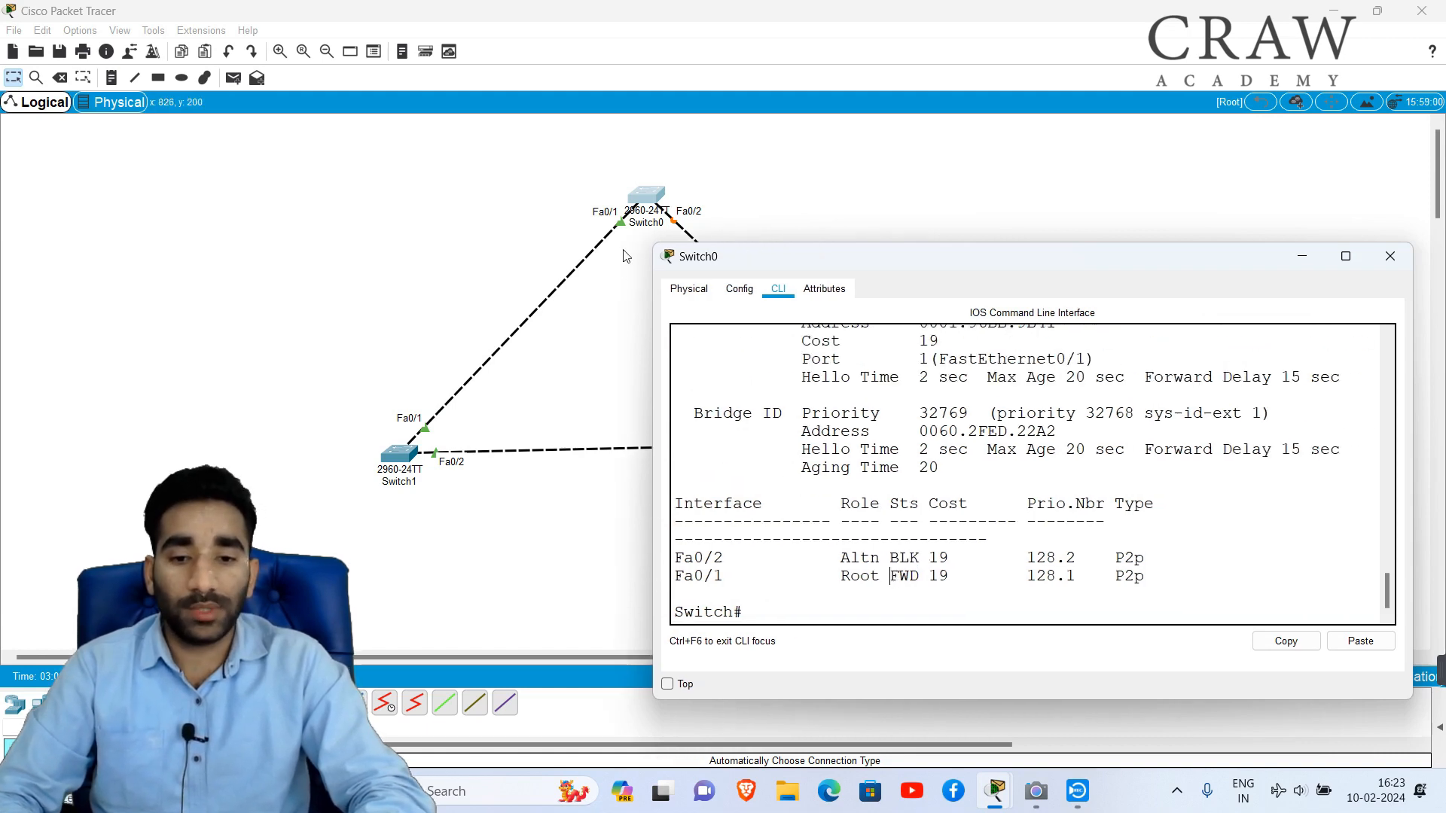
left_click(617, 180)
left_click(672, 211)
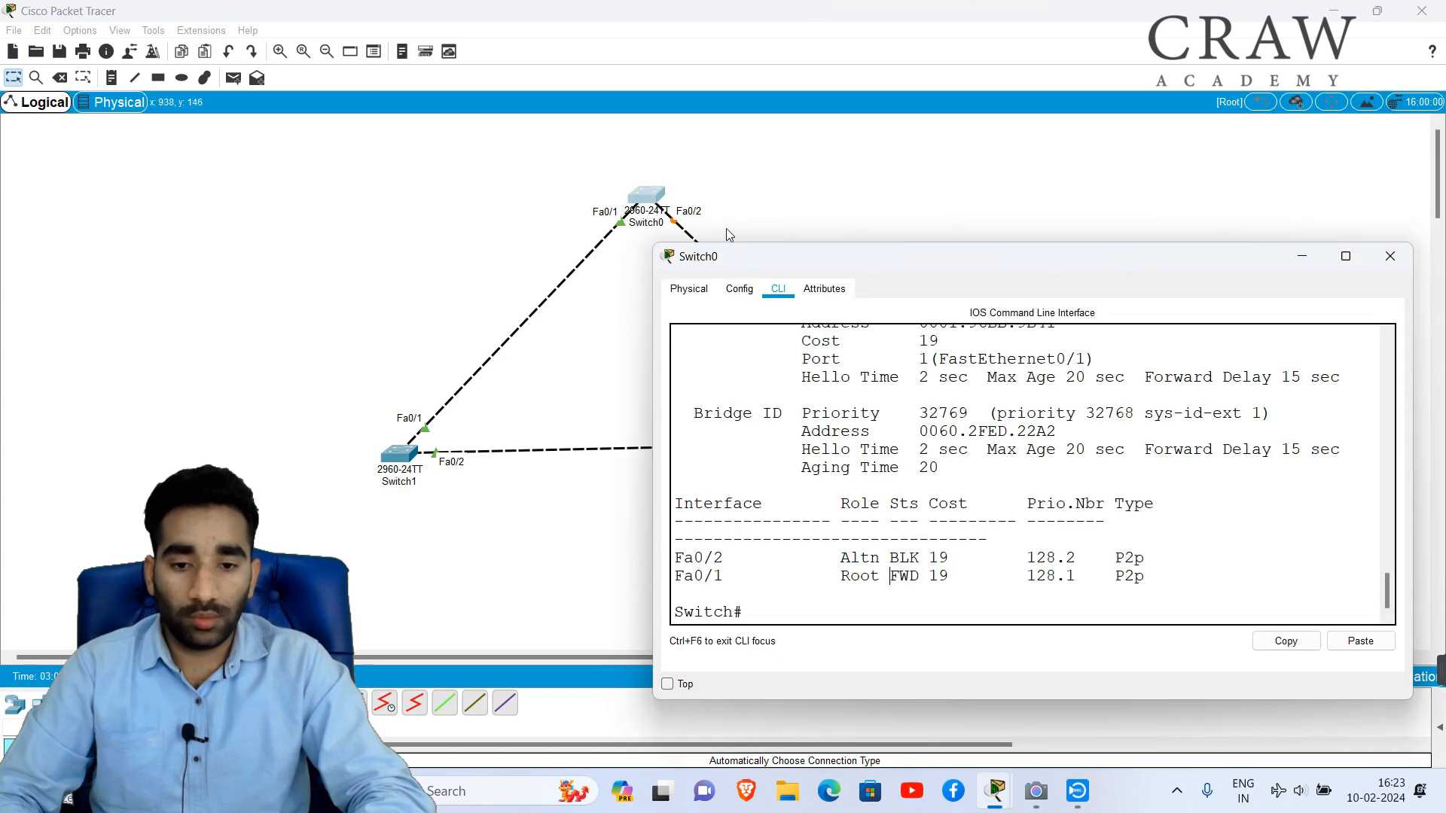
Reopen Switch1's command line and examine the root bridge line in the Root ID section of its spanning-tree output
left_click_drag(329, 362, 403, 461)
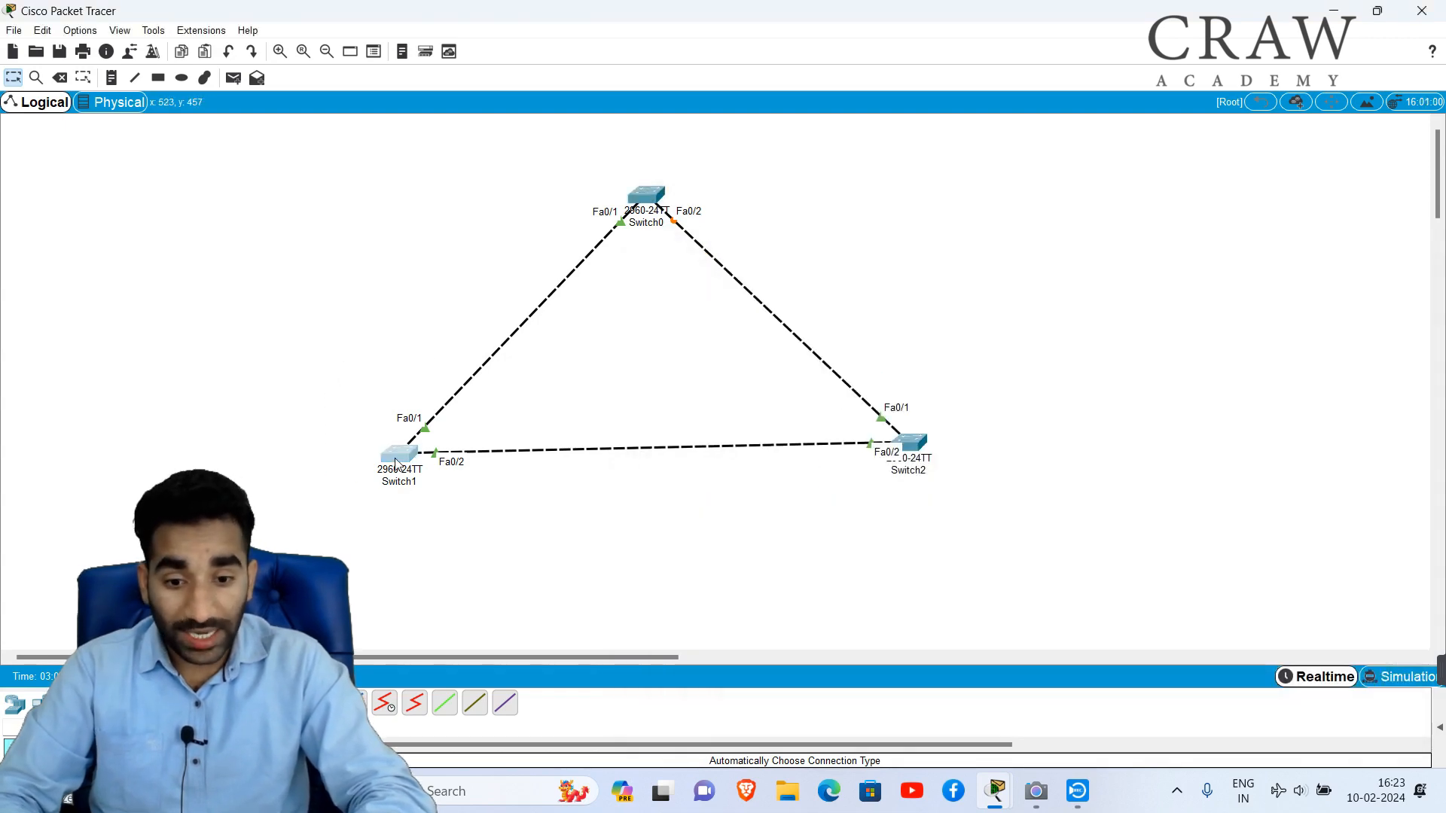
left_click(399, 455)
left_click(839, 374)
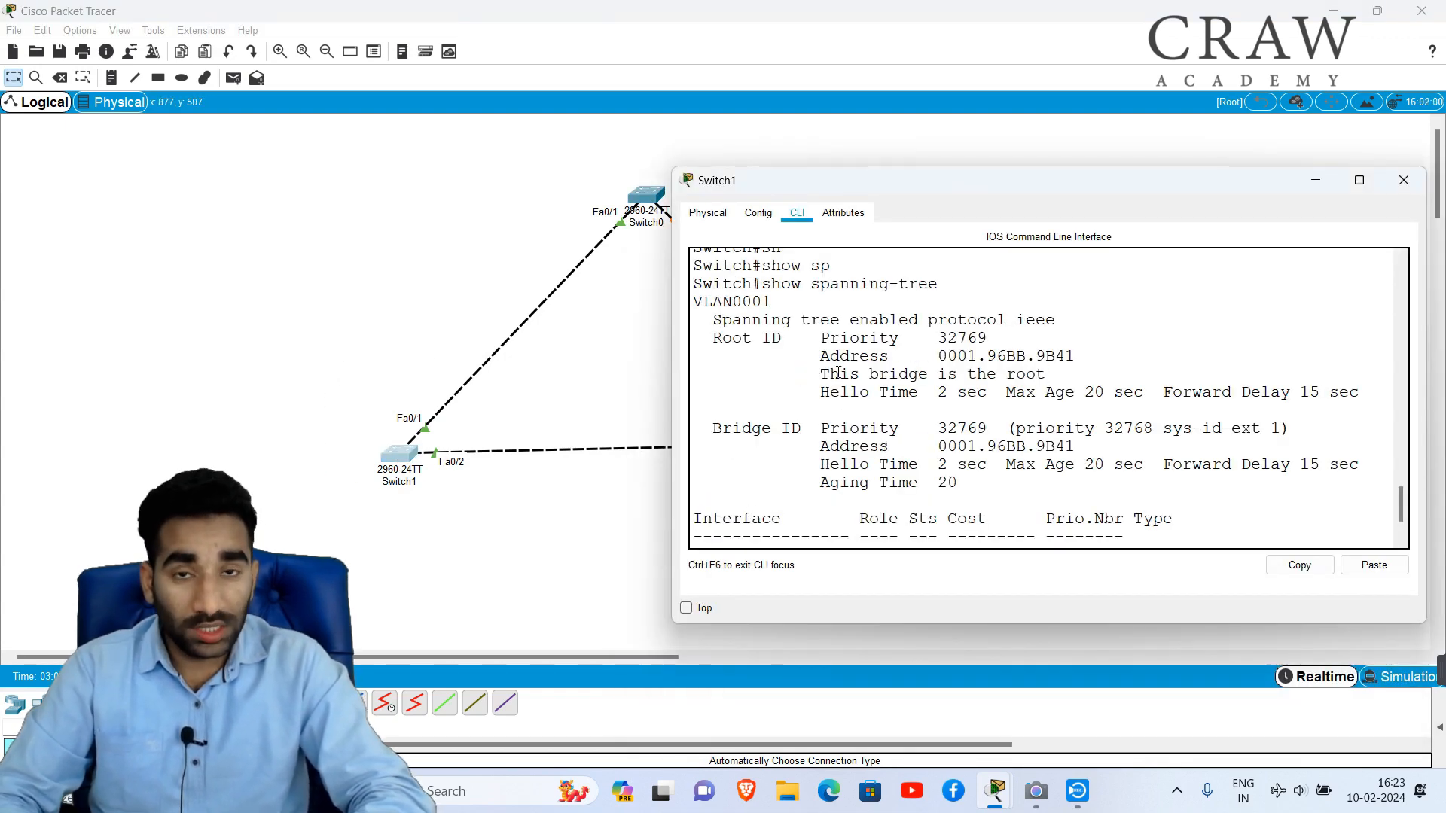
left_click_drag(811, 374, 1047, 376)
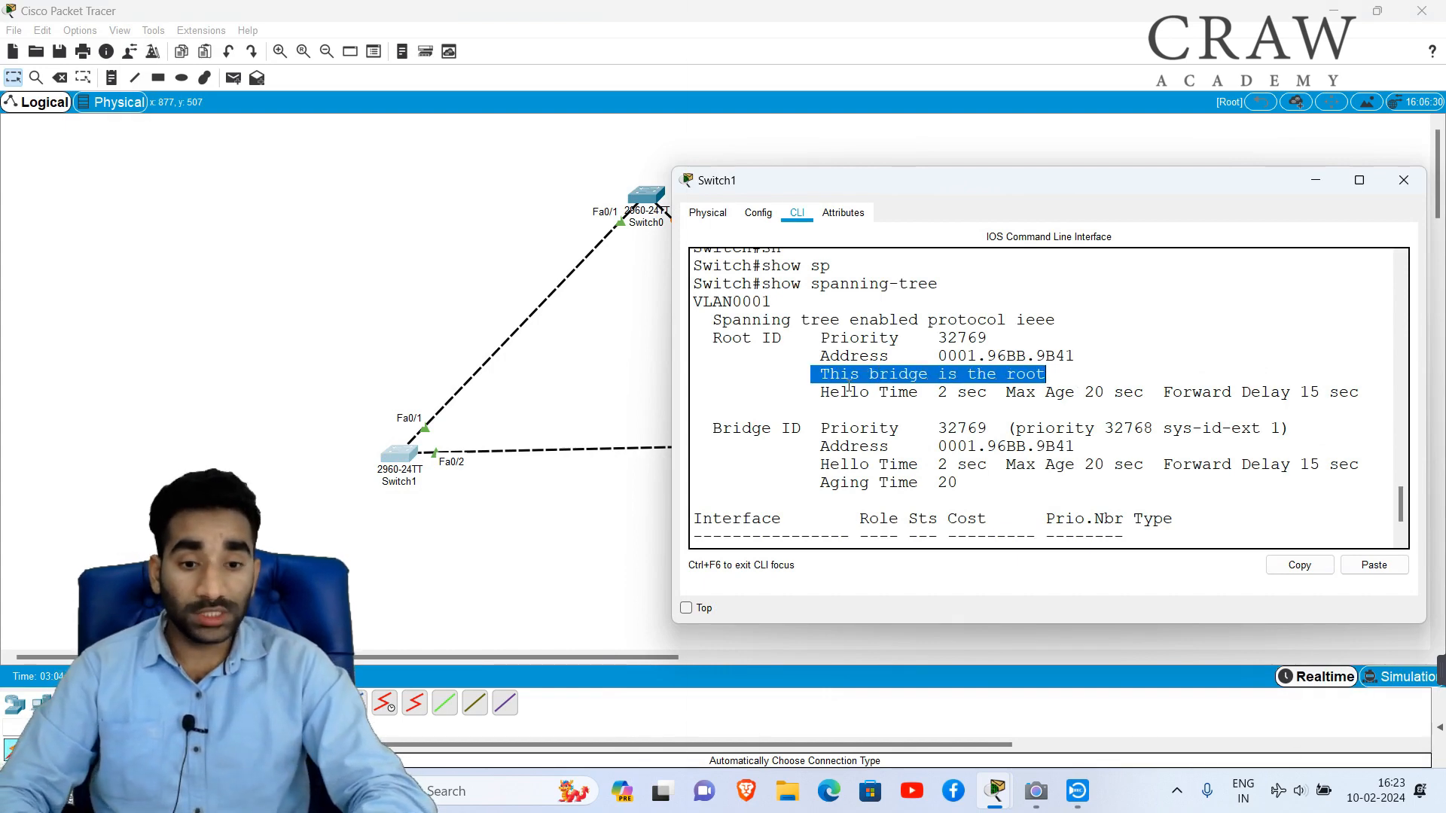
left_click(598, 179)
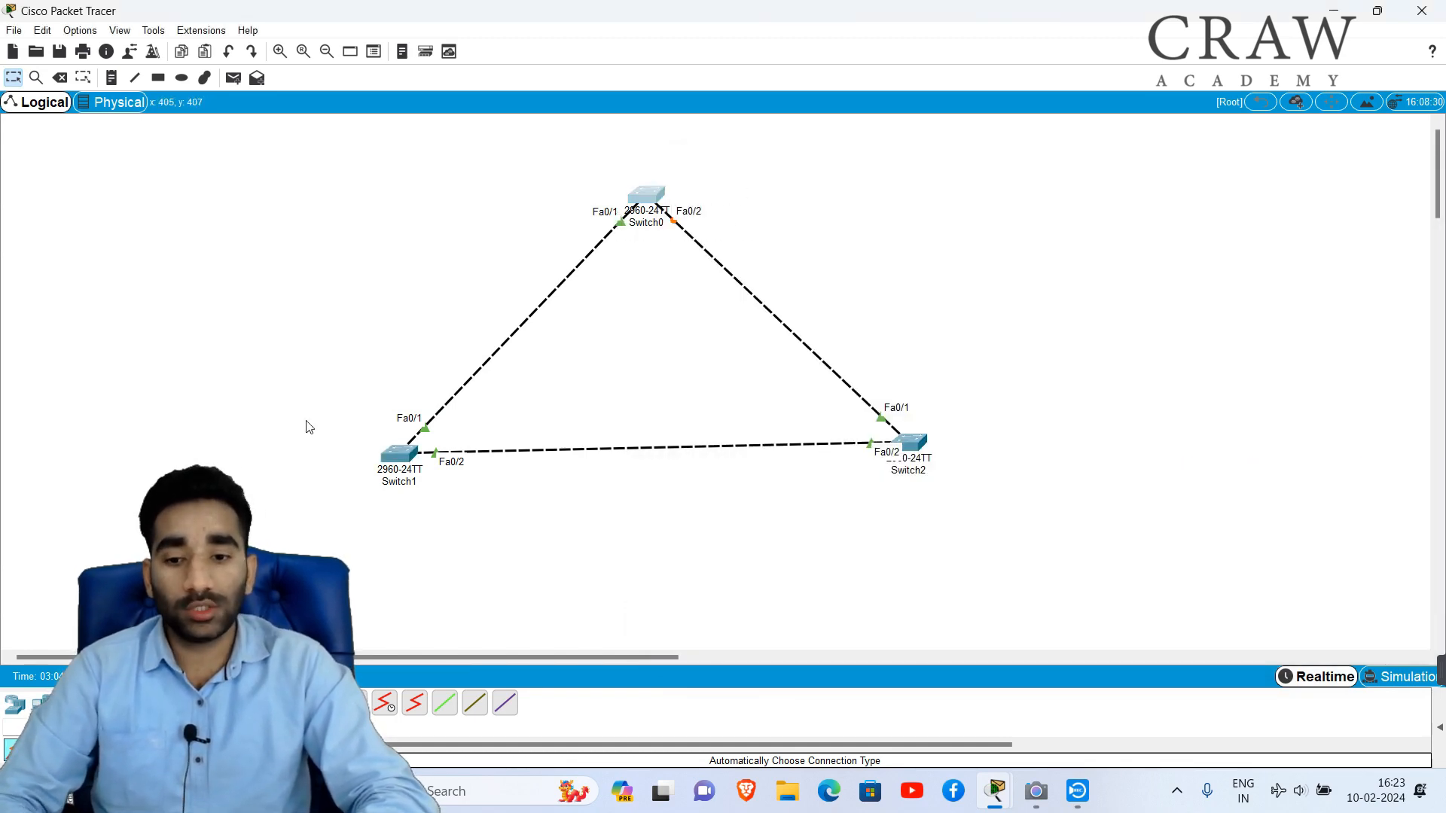
Reopen Switch0's command line and review the Root ID and Bridge ID sections of its spanning-tree output
left_click_drag(307, 404, 524, 583)
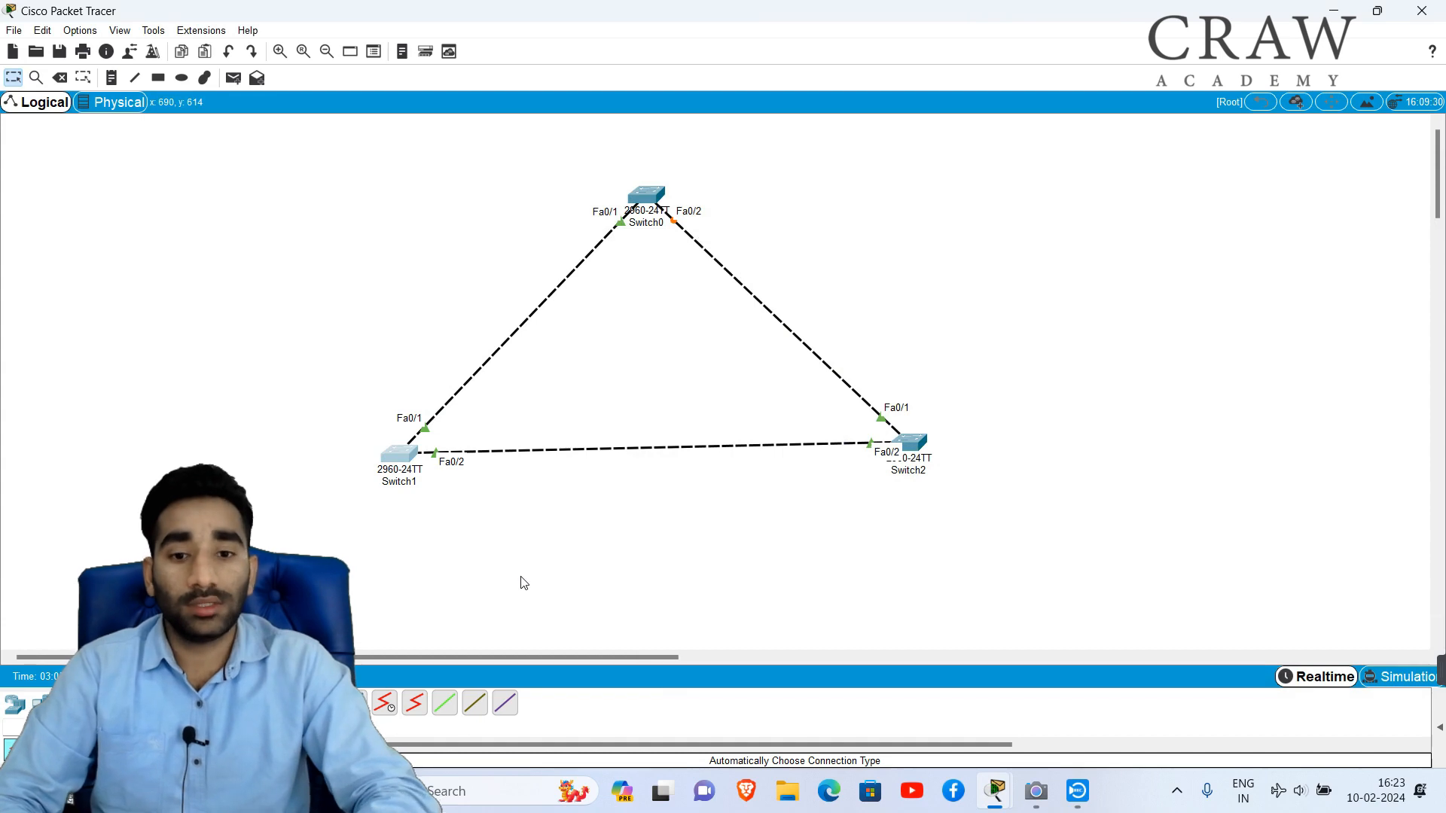
left_click_drag(582, 163, 829, 267)
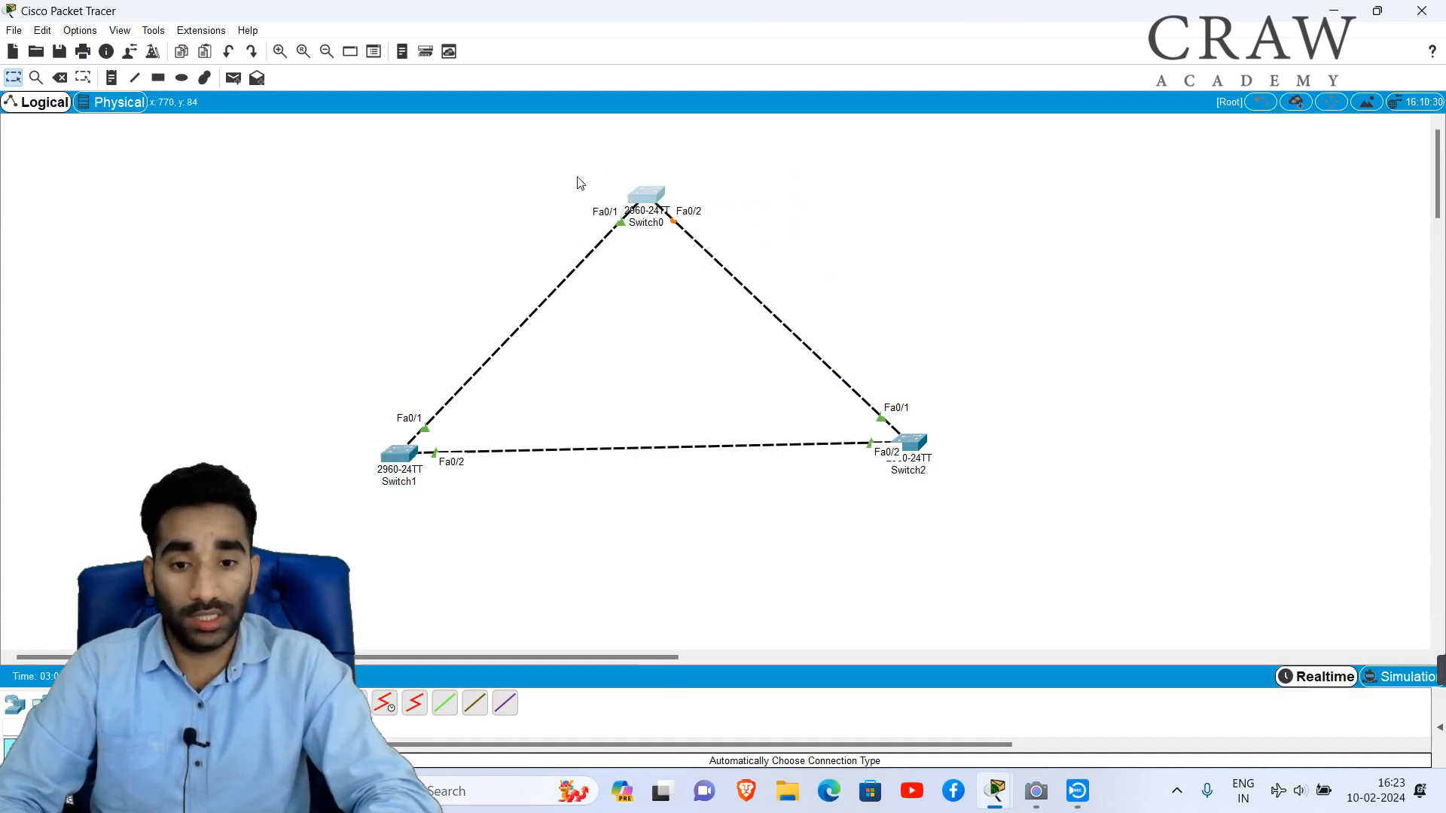
left_click(655, 184)
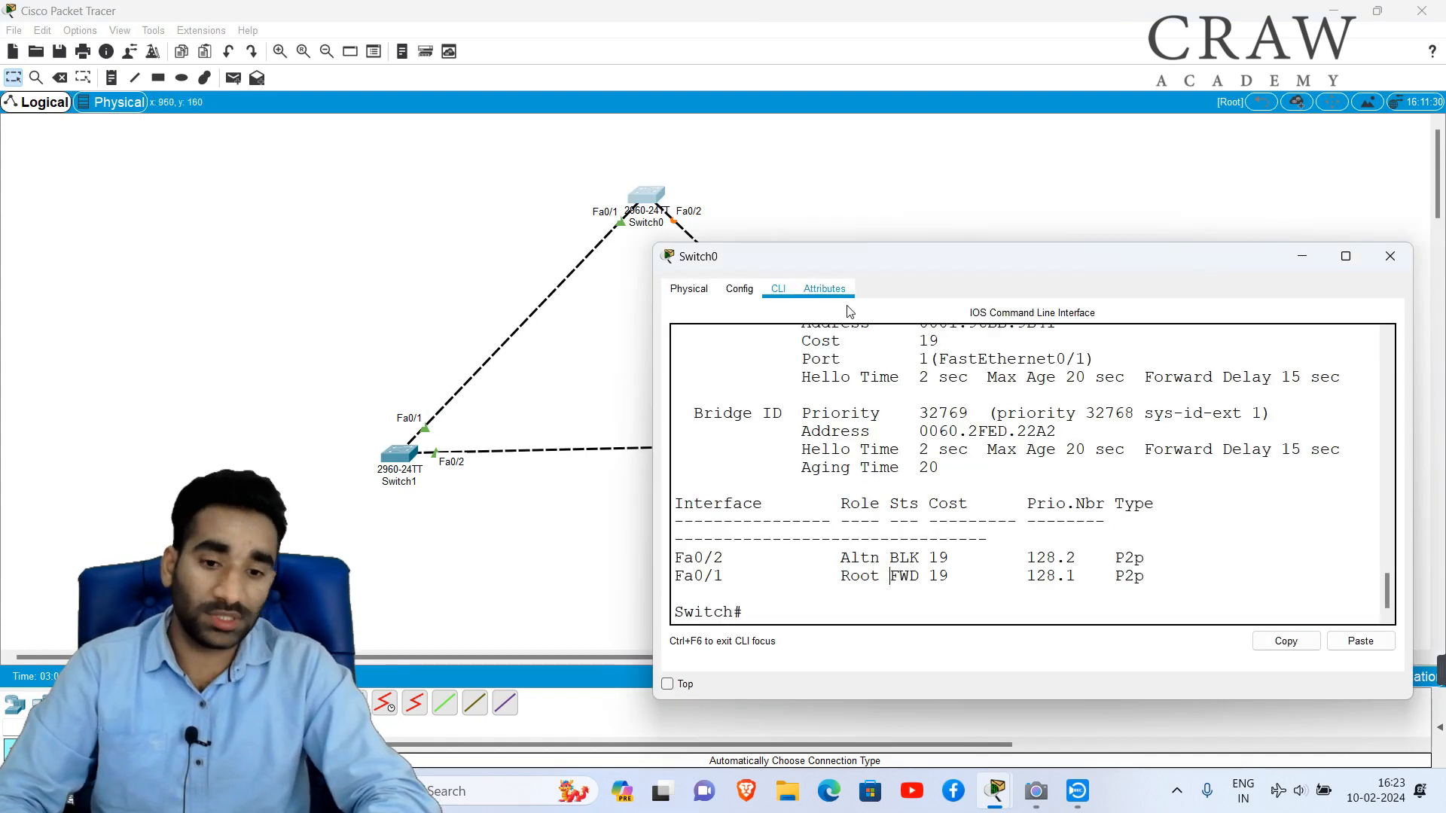
scroll(855, 387, "up", 2)
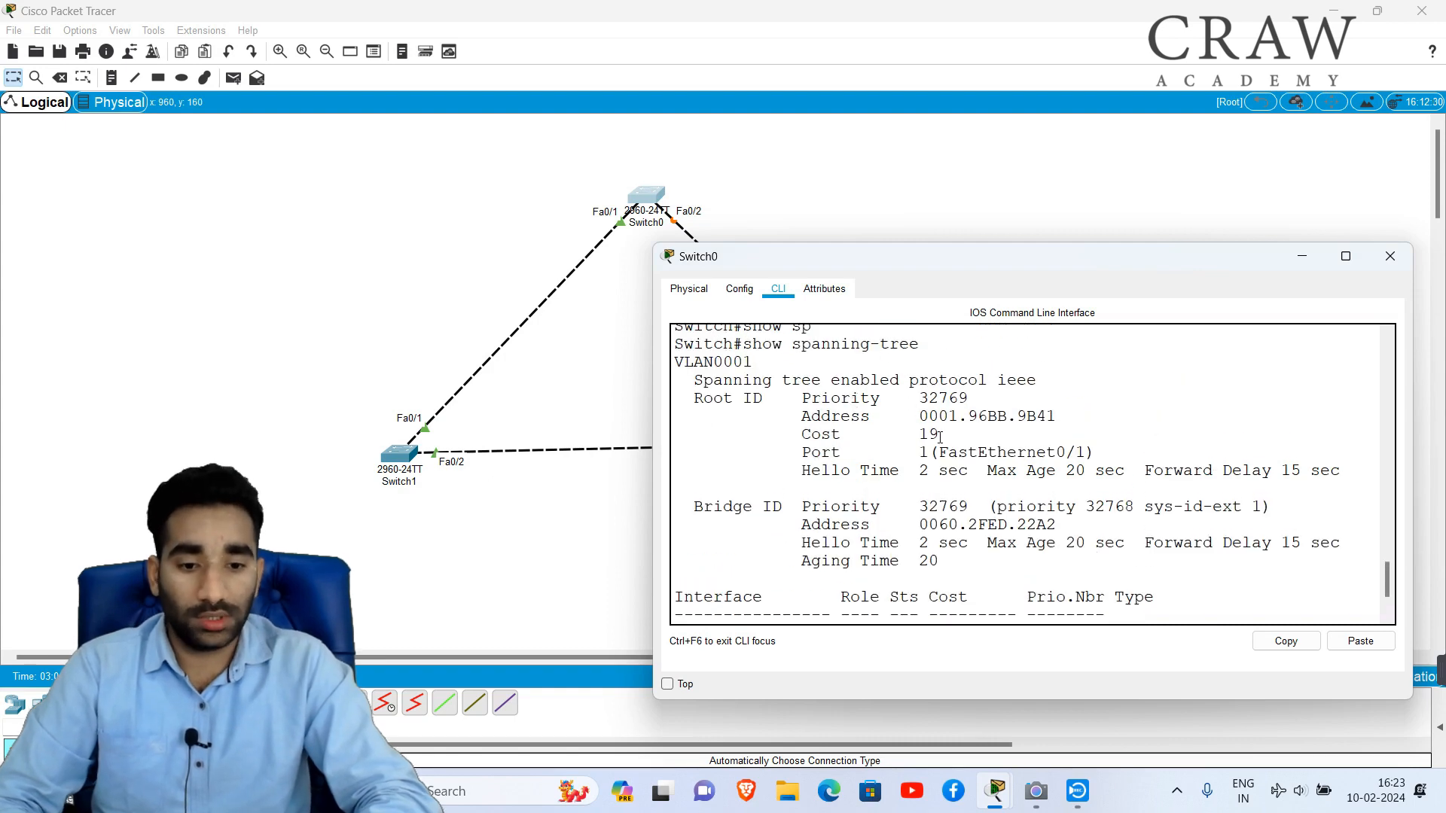
scroll(940, 437, "down", 2)
Enter global configuration mode on Switch0 with configure, accepting the default terminal source
key("Return")
key("Return")
type("ch#c")
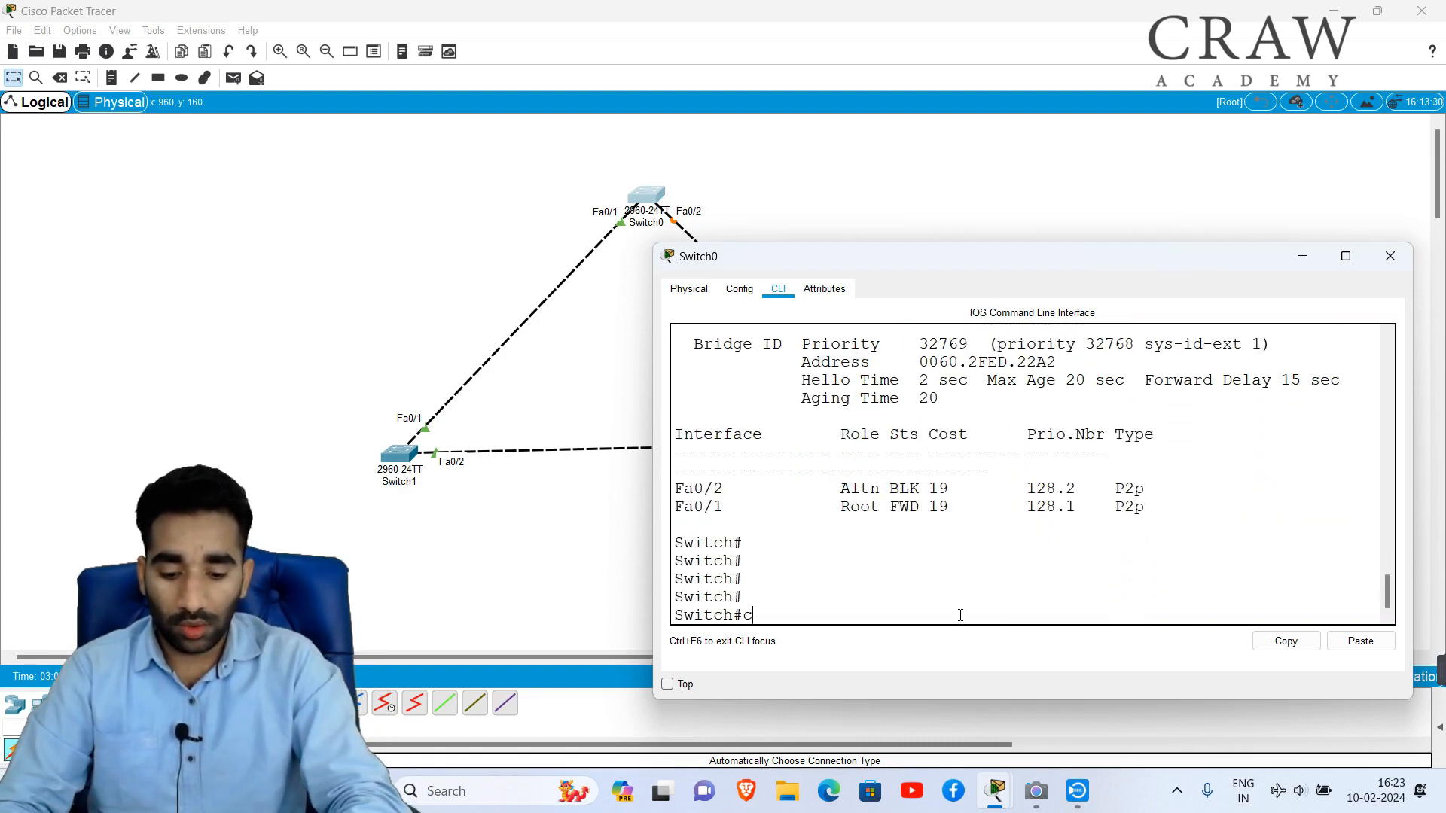
type("onf")
key("Tab")
key("Return")
key("Return")
key("Return")
key("Return")
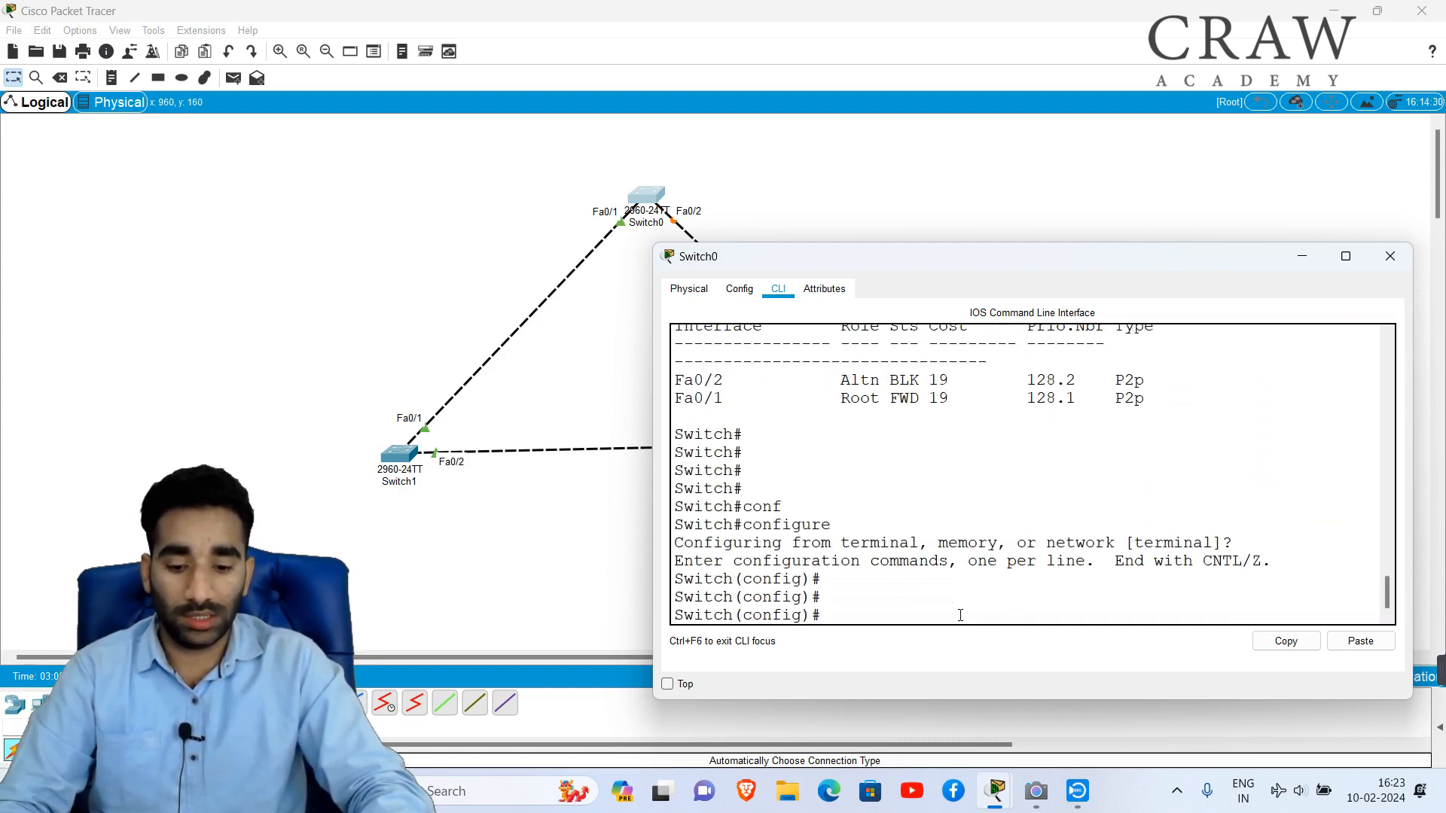
List the spanning-tree options for VLAN 1 on Switch0, then set its bridge priority with spanning-tree vlan 1 priority 0
type("sp")
key("Tab")
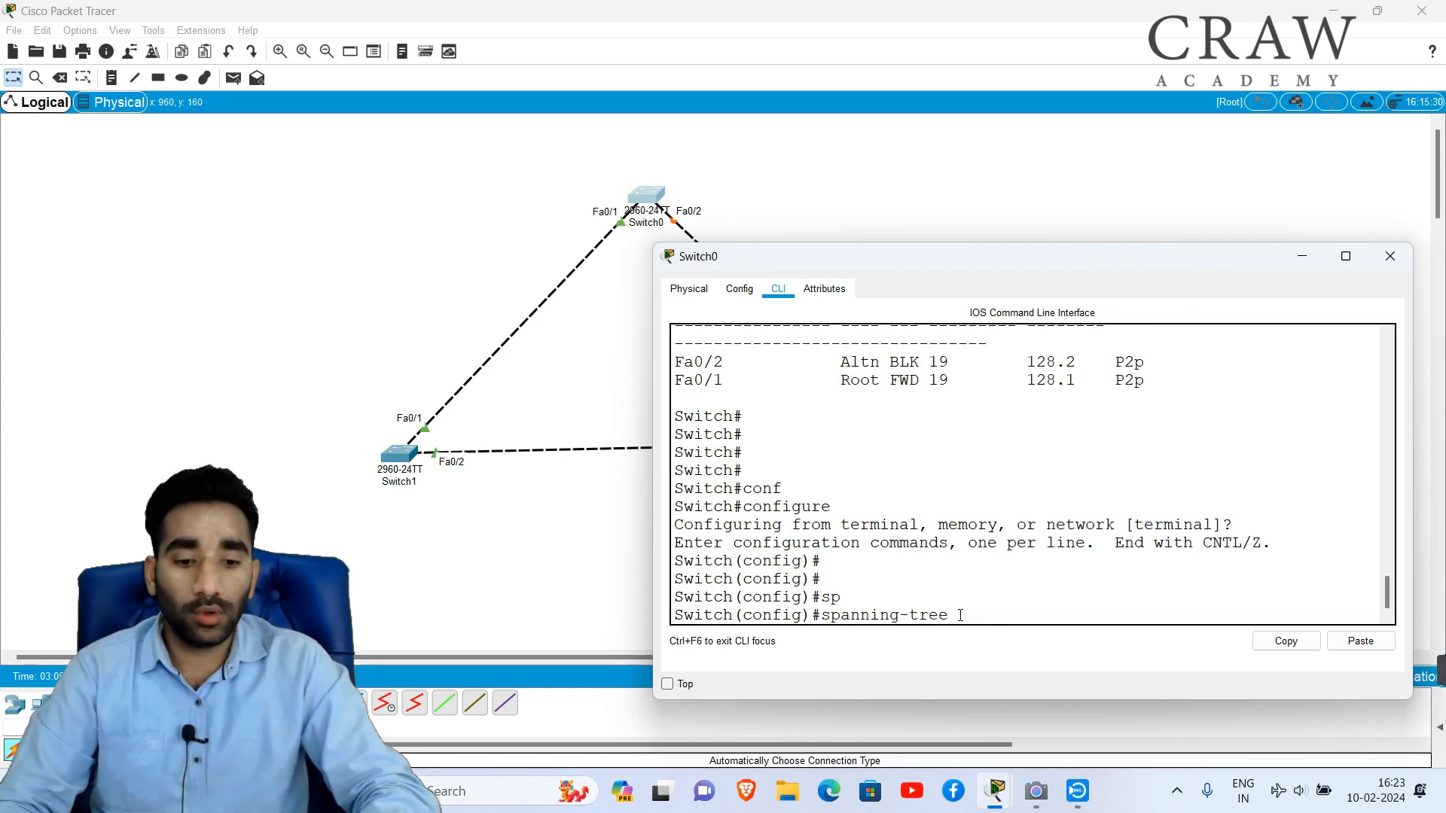
type("p")
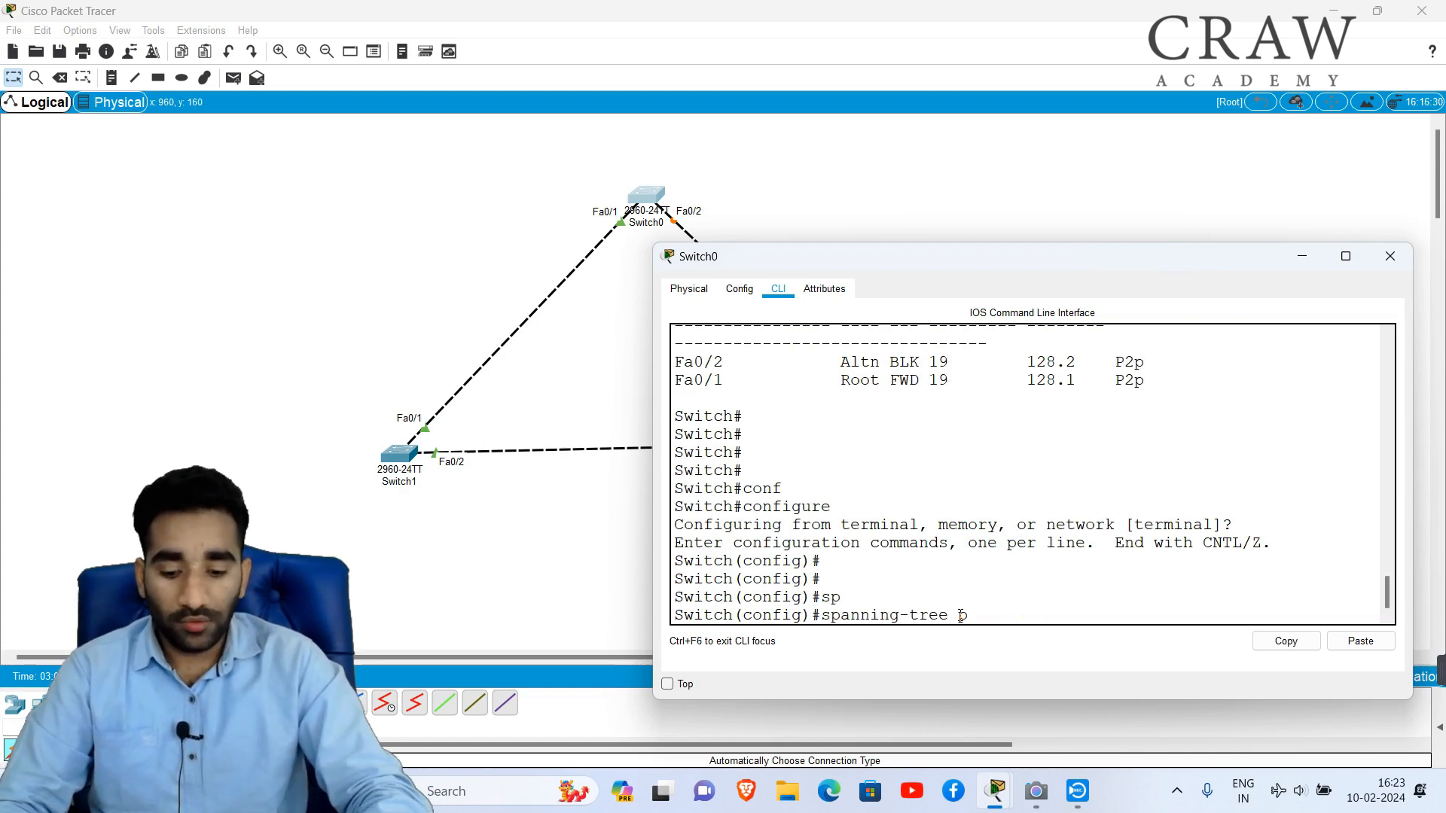
type("l")
key("Tab")
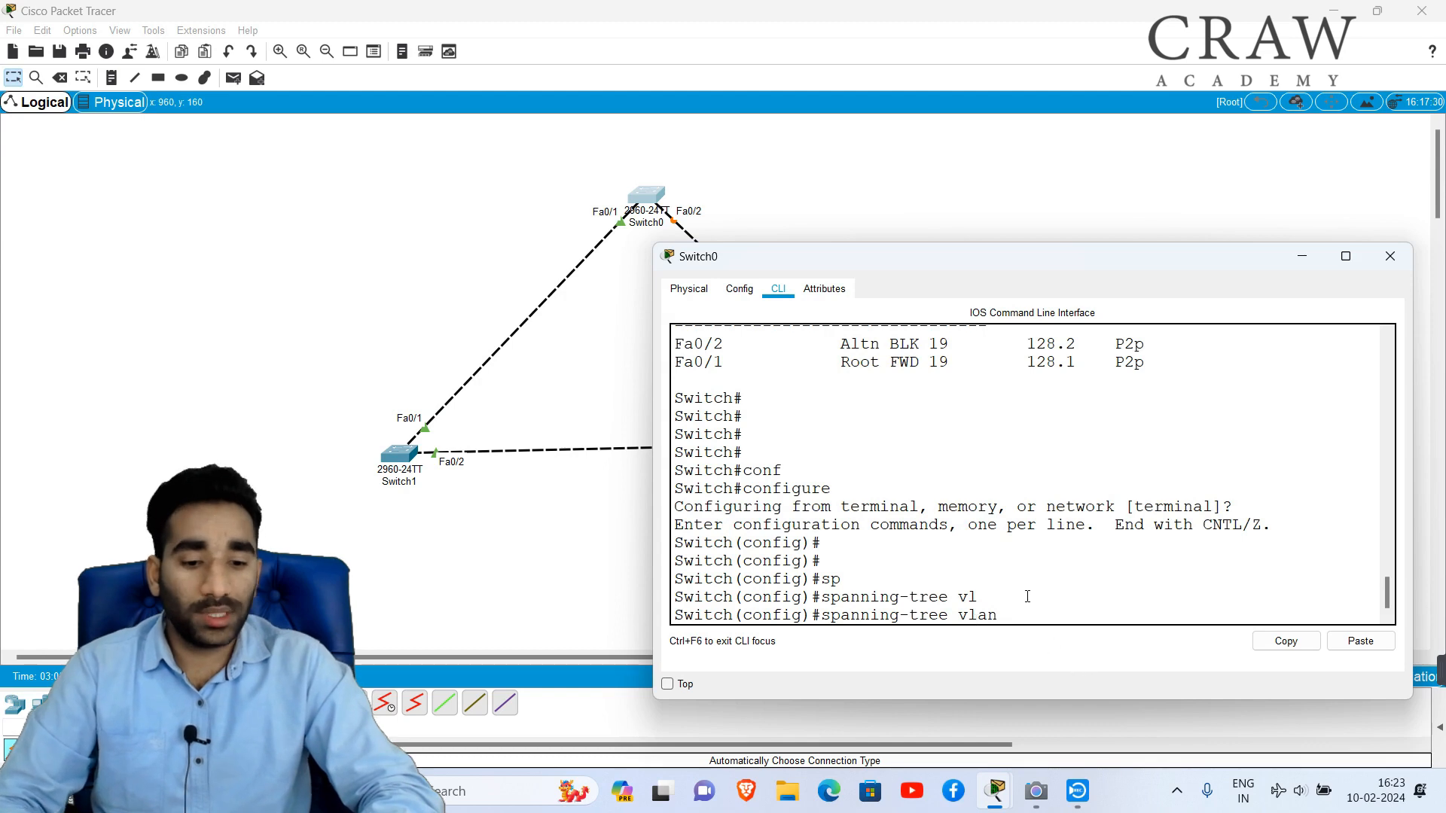
type("1")
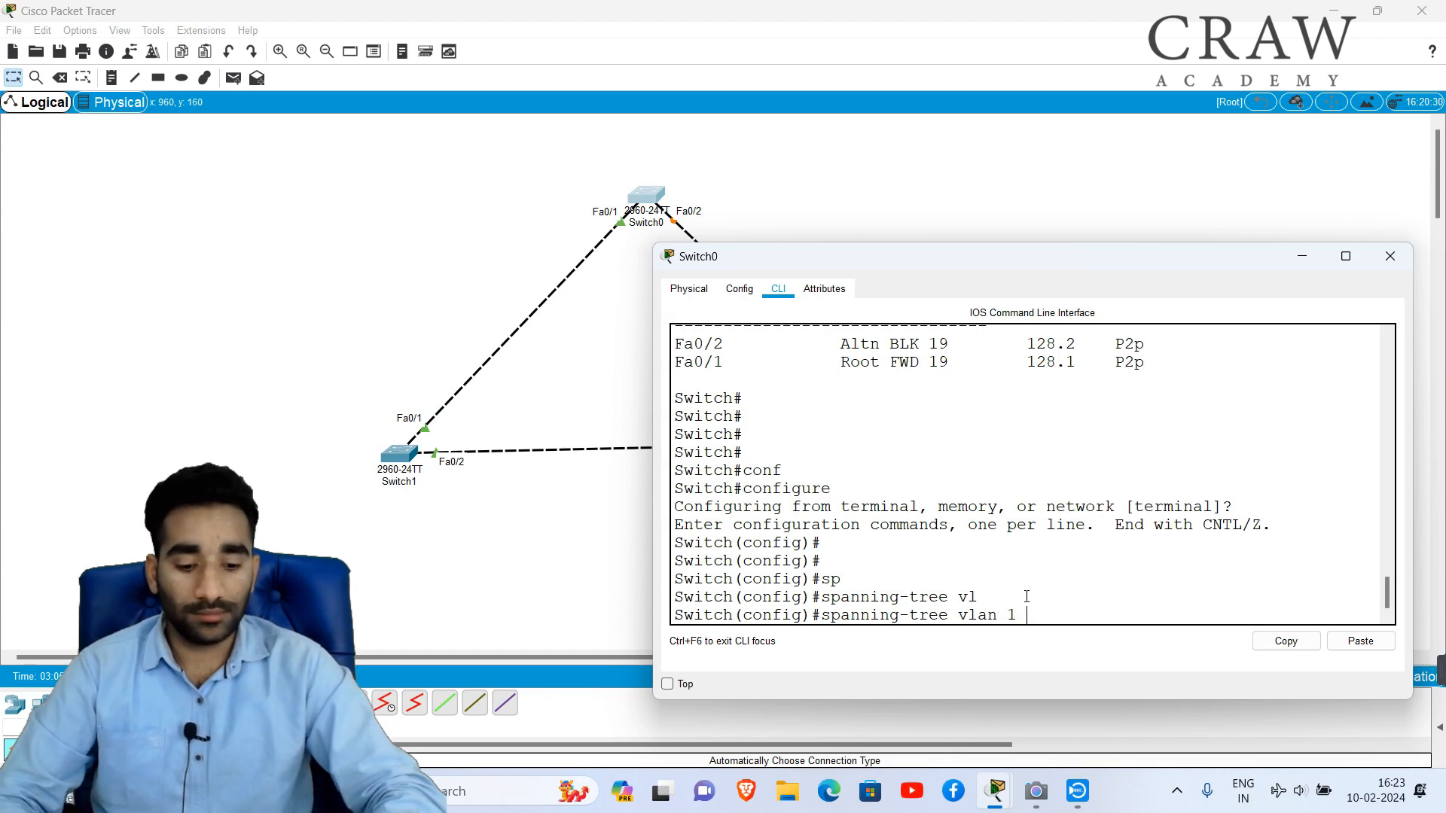
type("?")
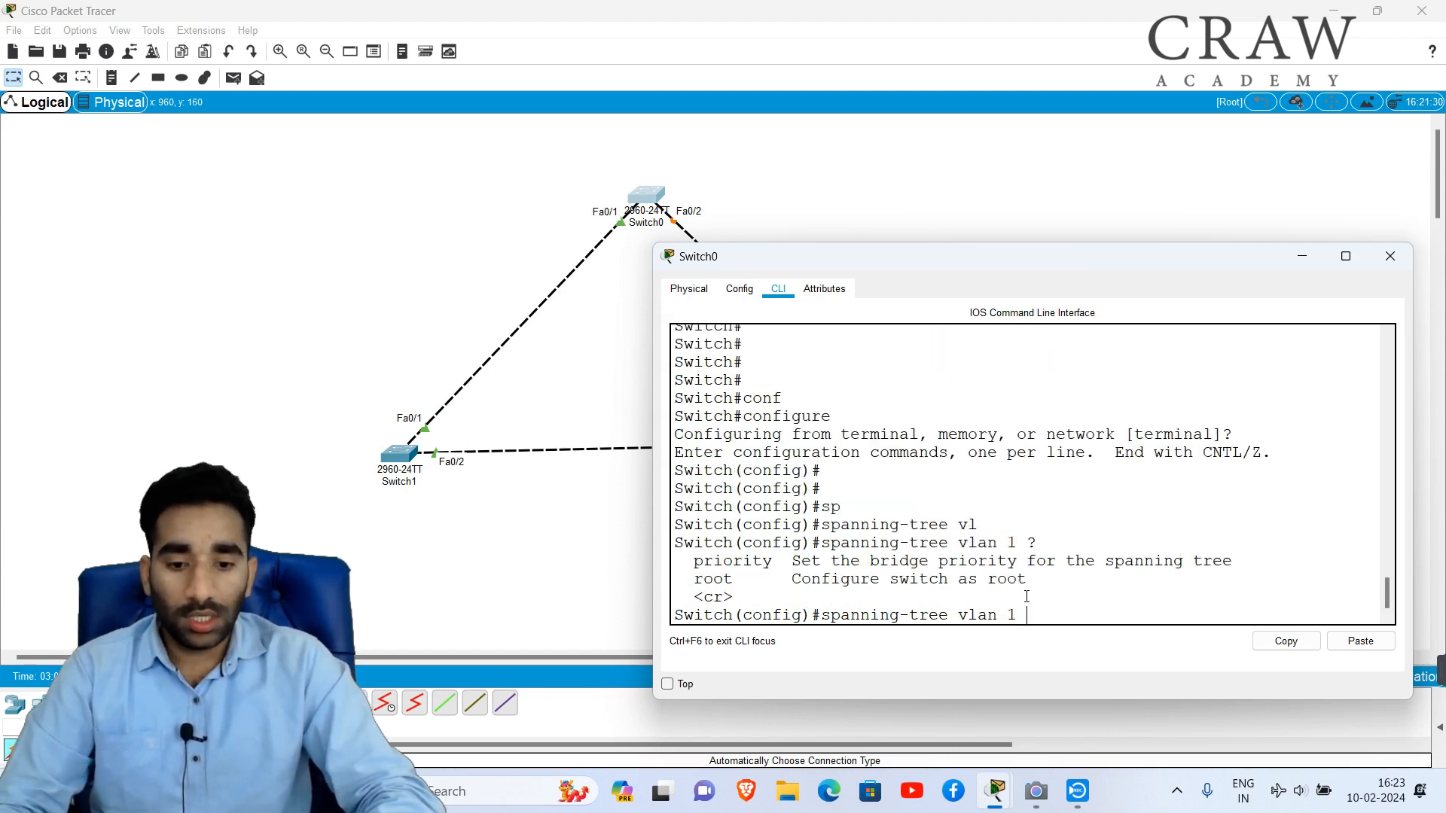
type("p")
key("Tab")
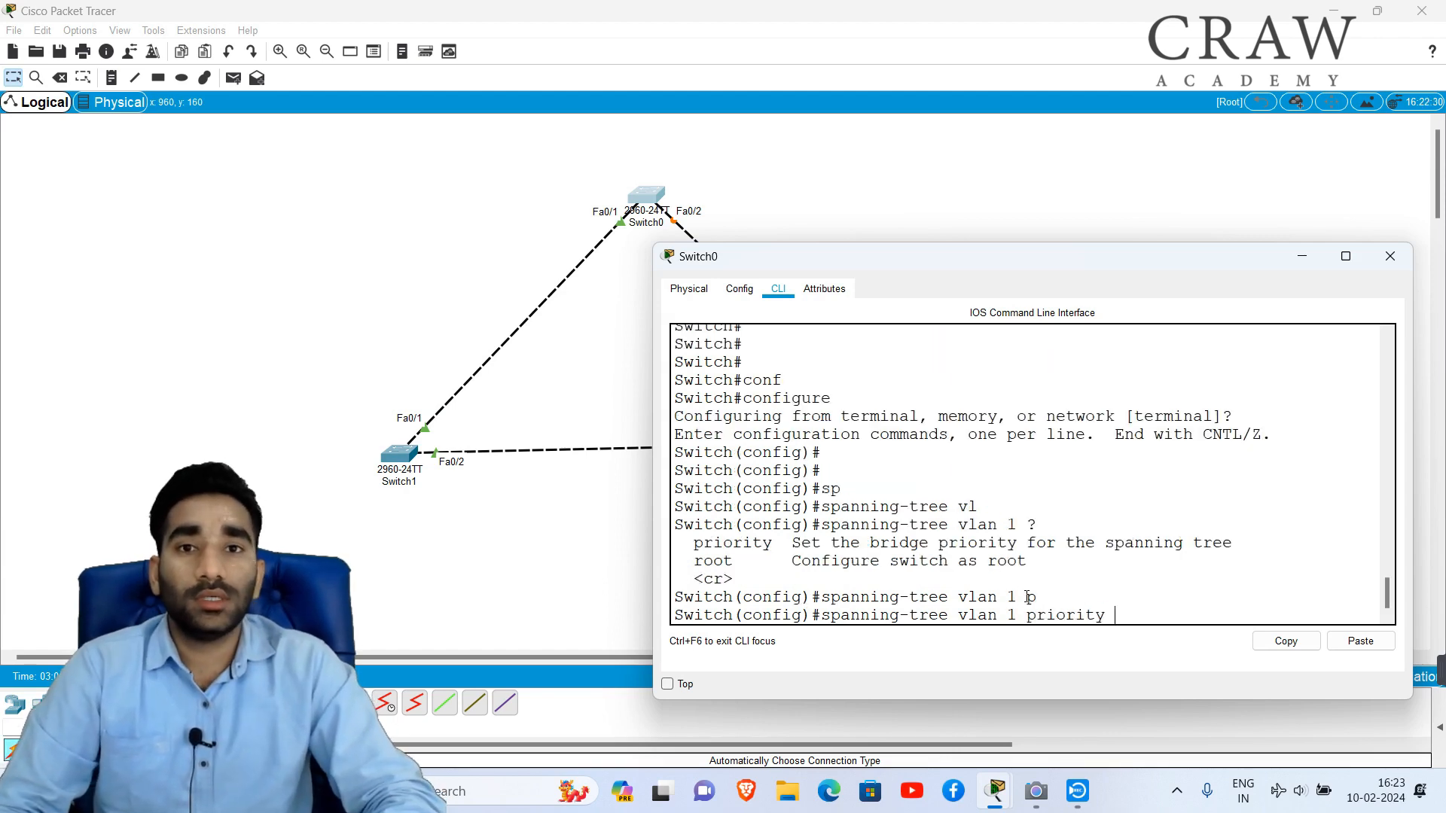
type("0")
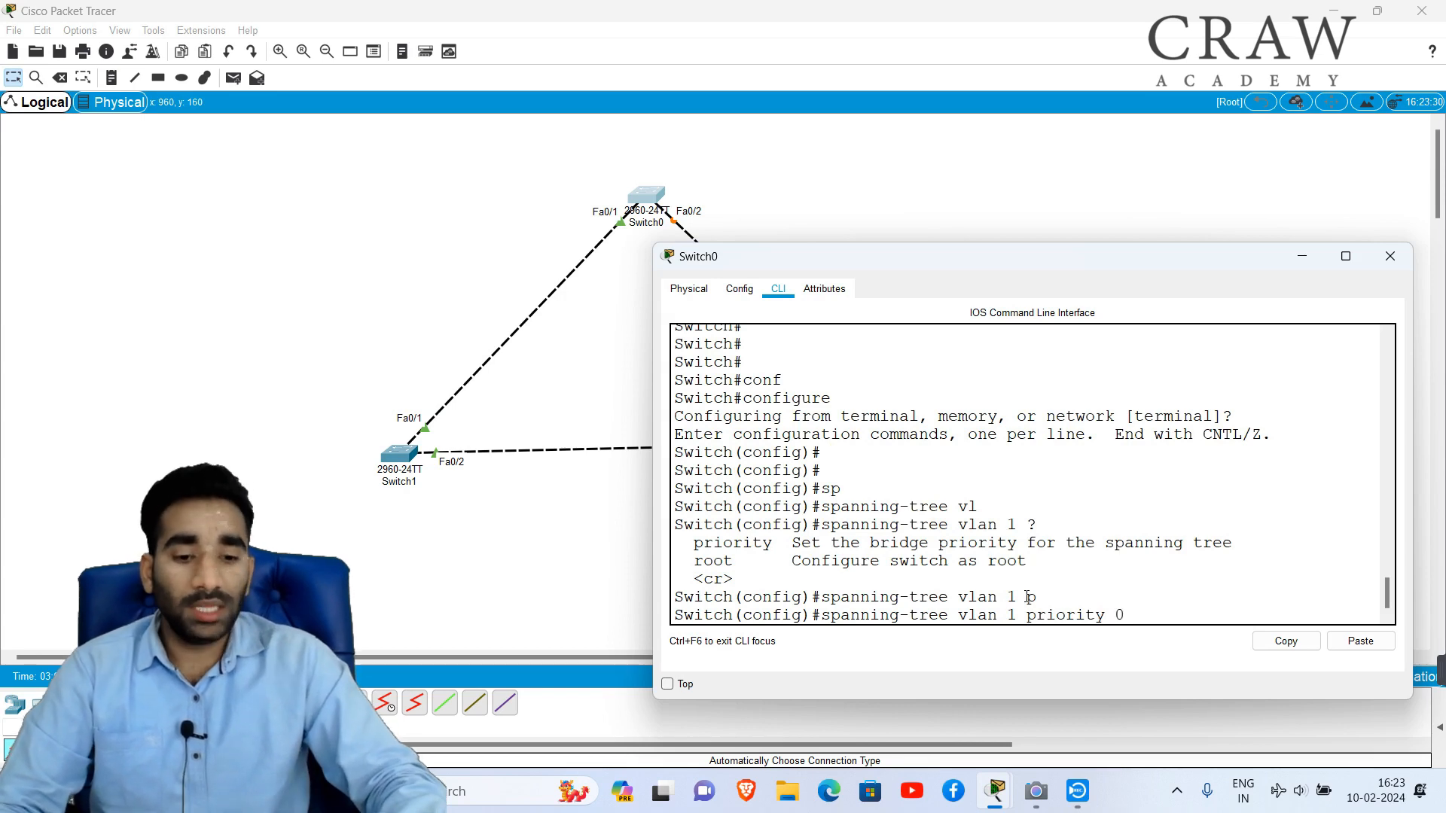
key("Return")
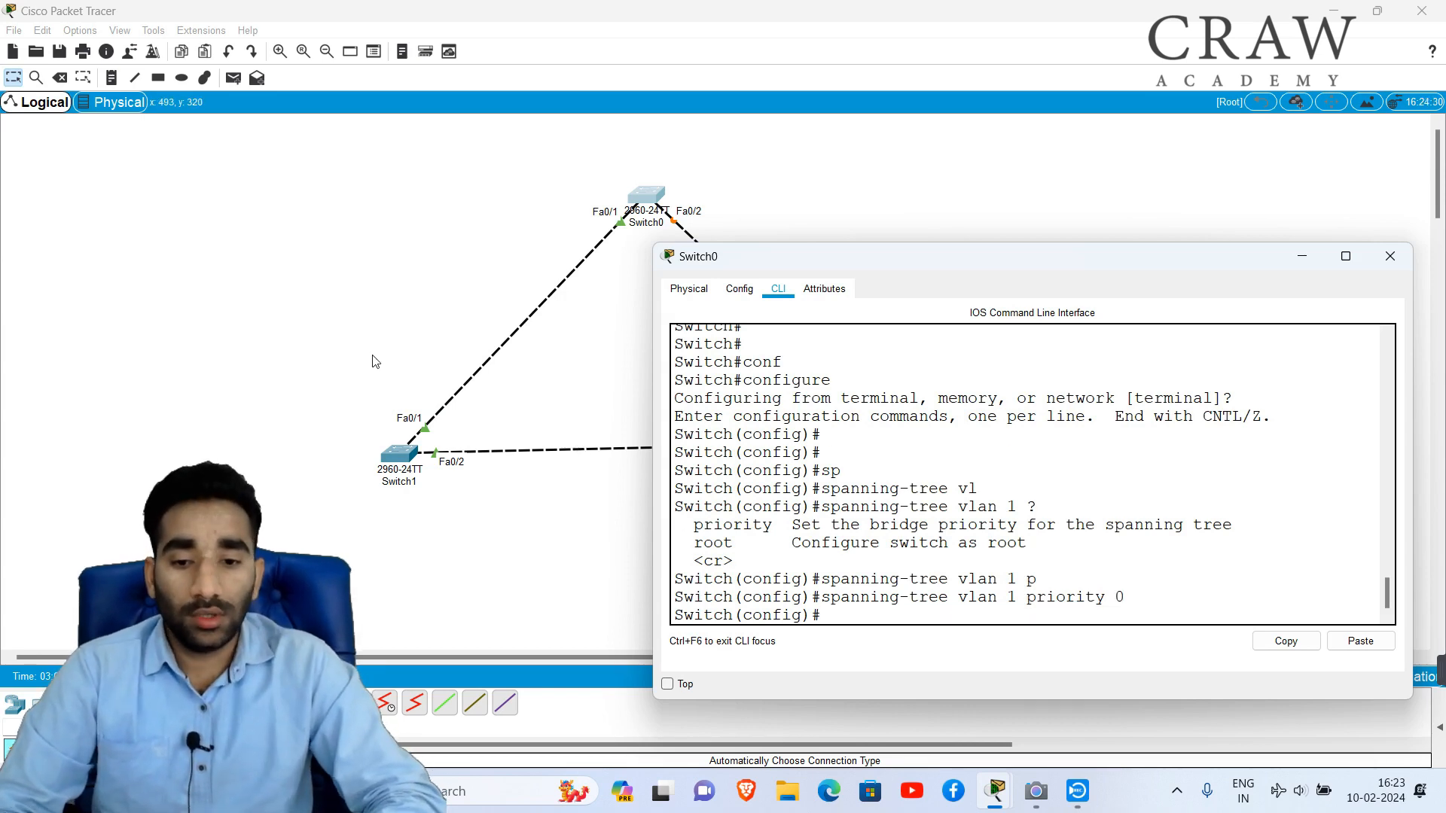
Return to the topology and check the link status at Switch0's Fa0/1 and Fa0/2 ports
left_click(562, 382)
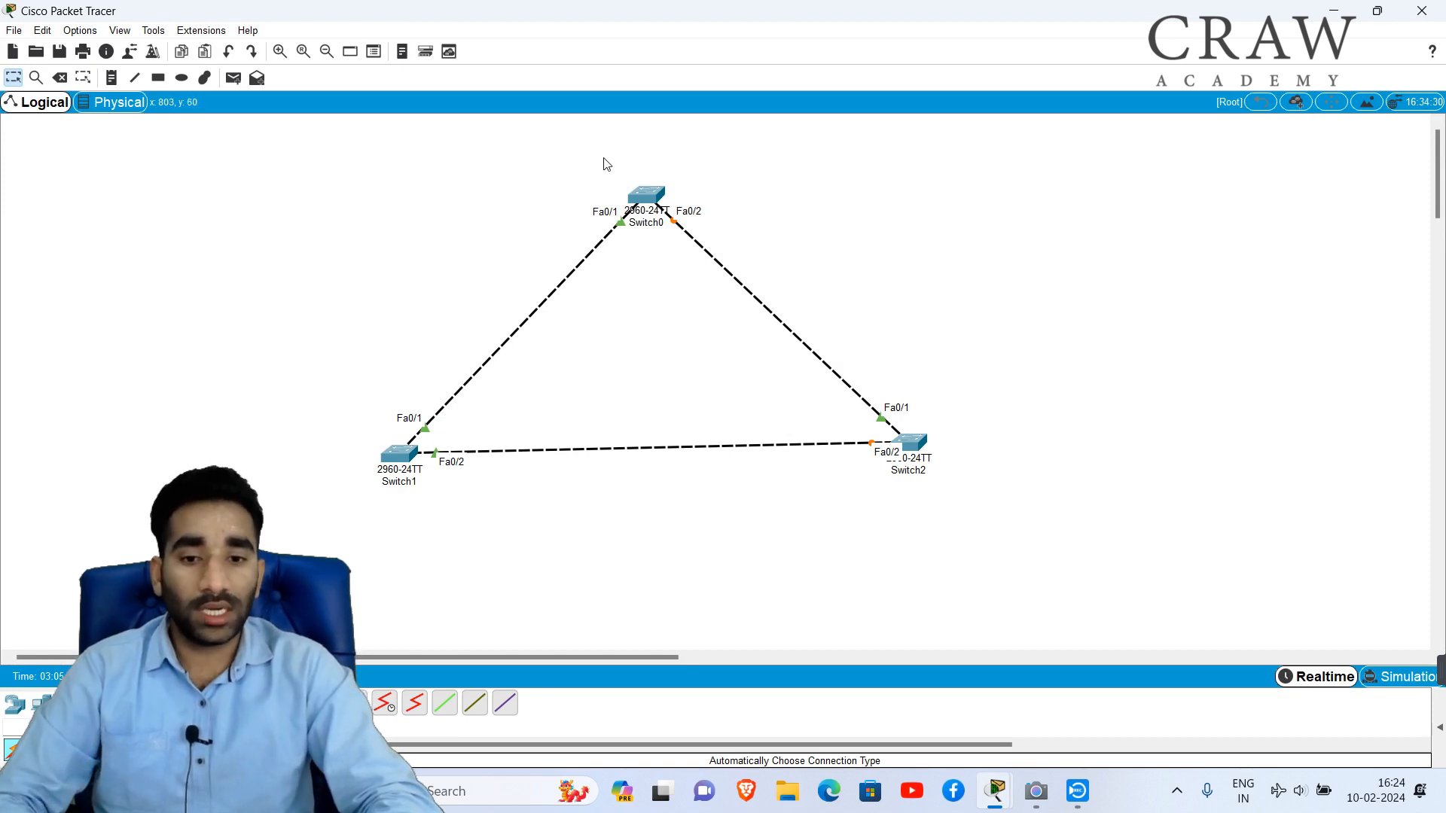
left_click_drag(600, 158, 708, 241)
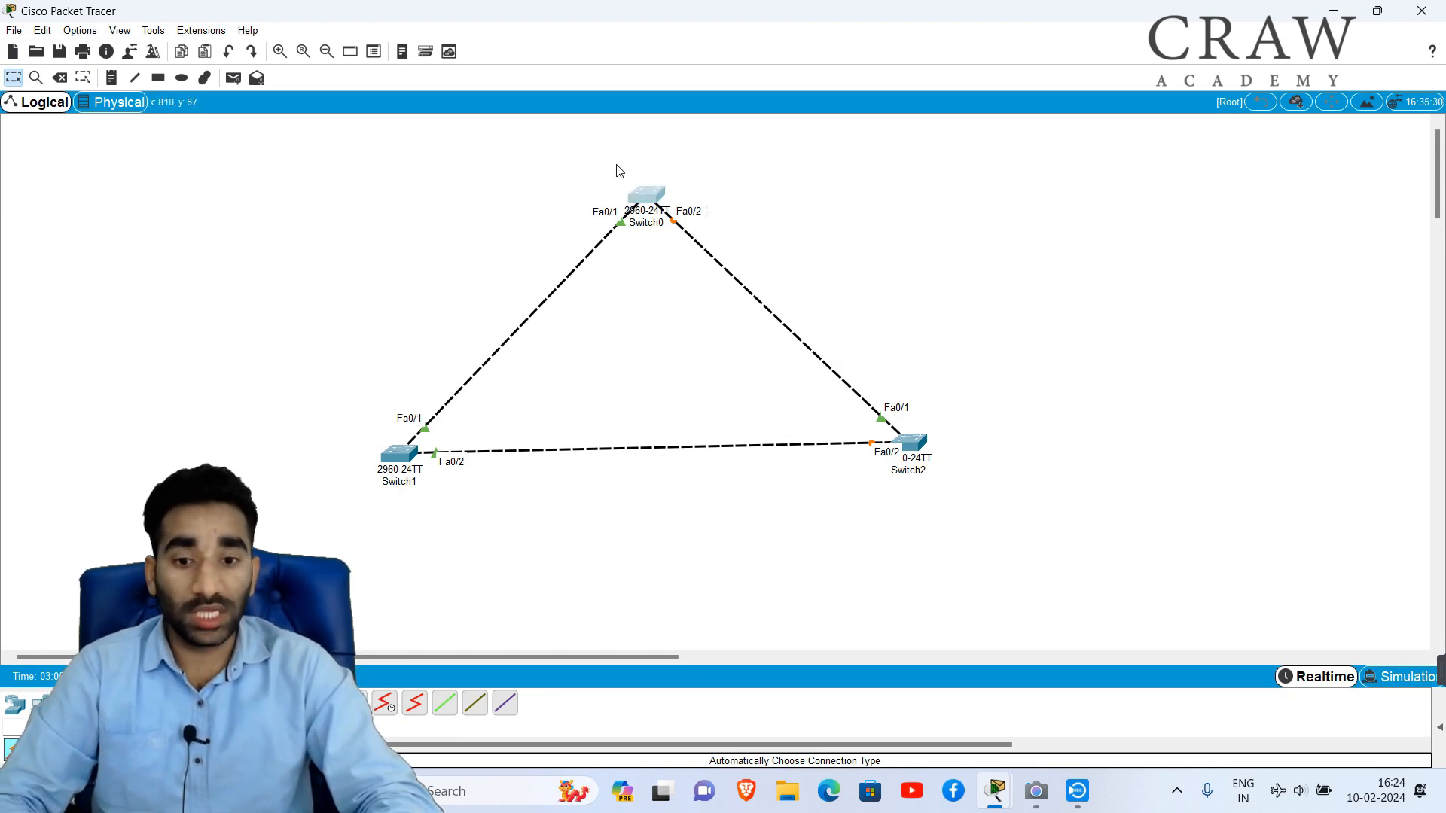
left_click_drag(591, 150, 720, 238)
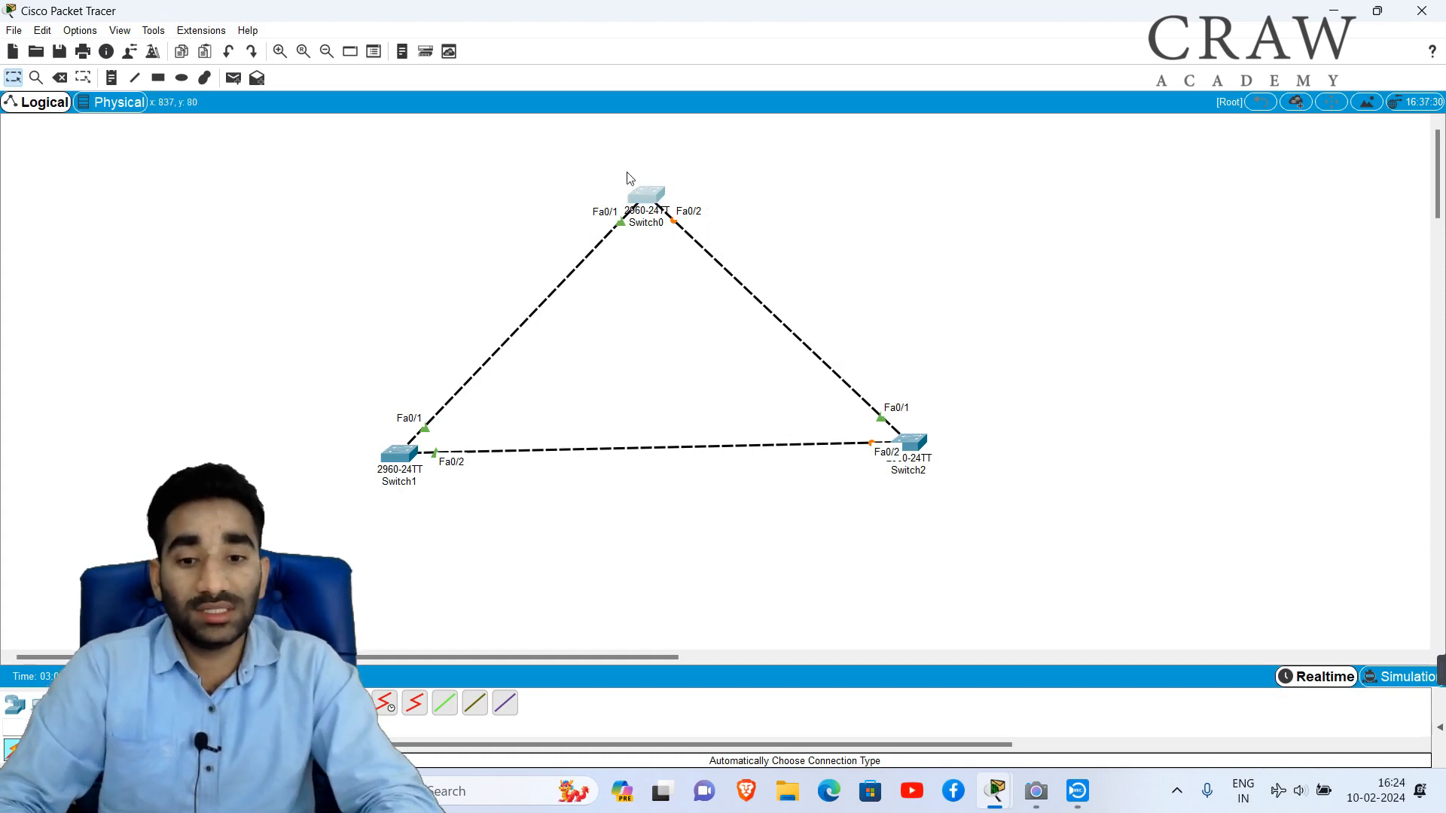
left_click_drag(577, 141, 722, 253)
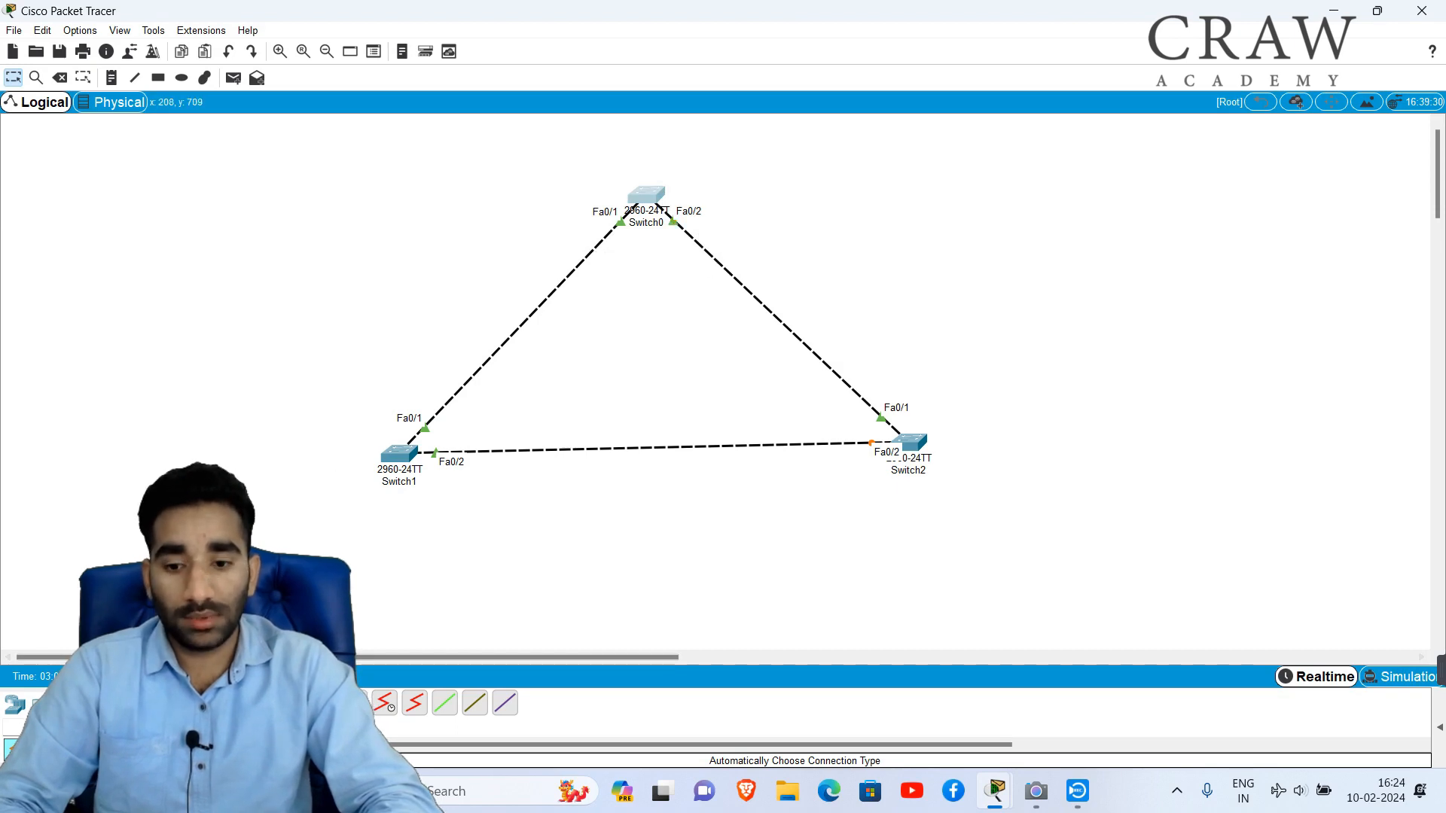
left_click(437, 523)
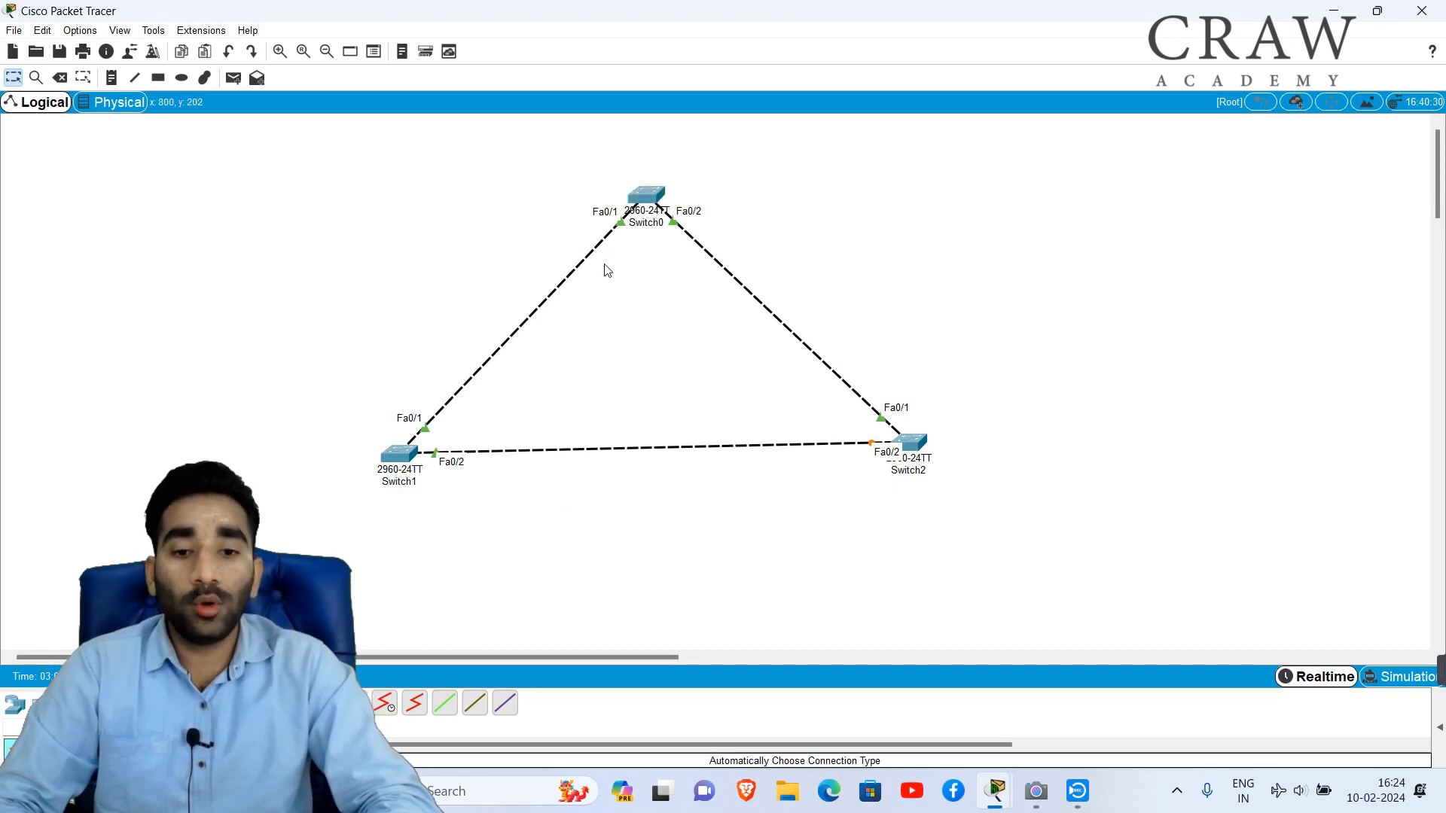
left_click_drag(571, 135, 714, 240)
Rerun show spanning-tree on Switch1 and examine the priority, address and port in the Root ID section
left_click(397, 453)
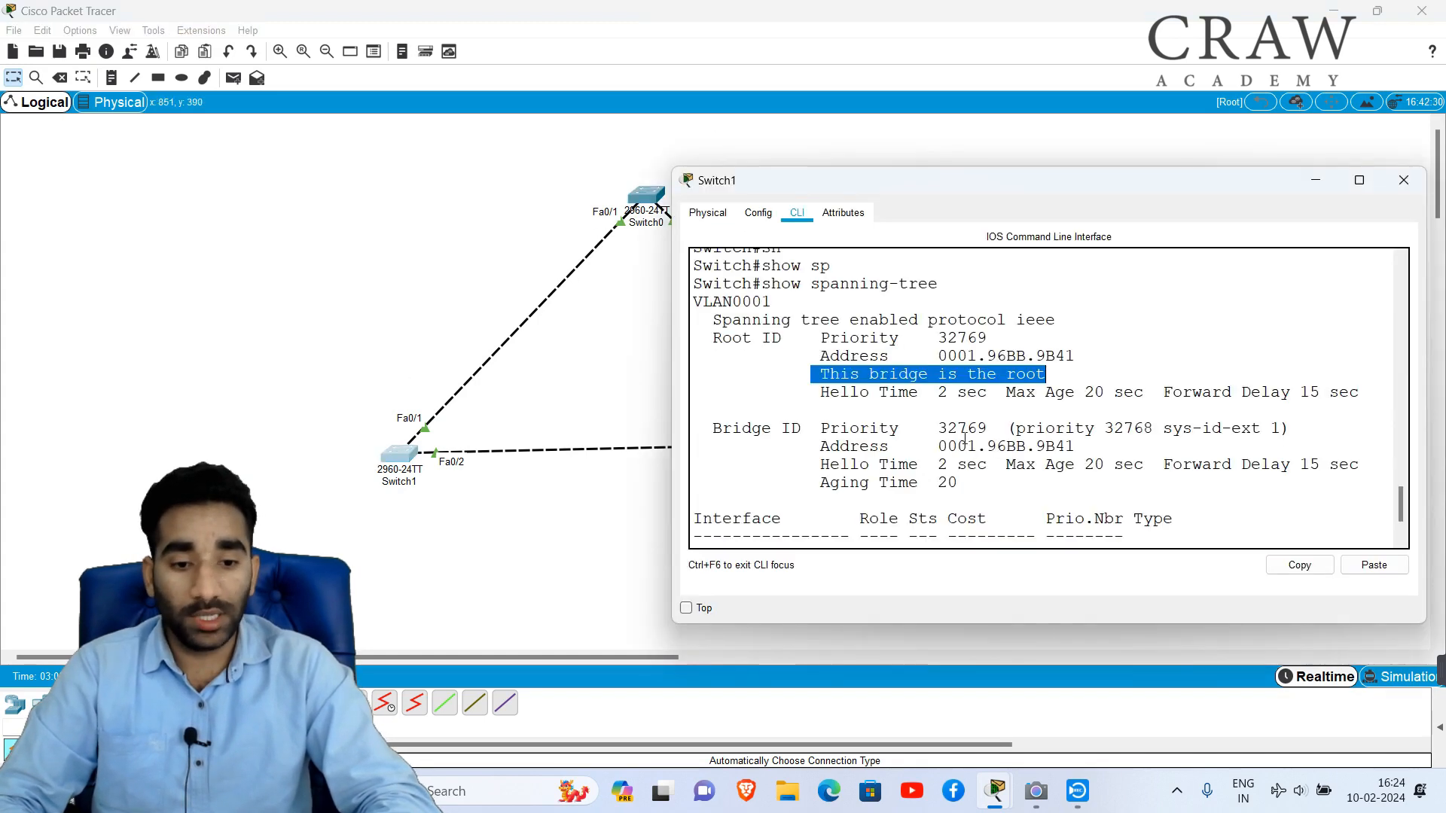
left_click(965, 436)
scroll(964, 436, "down", 3)
key("Up")
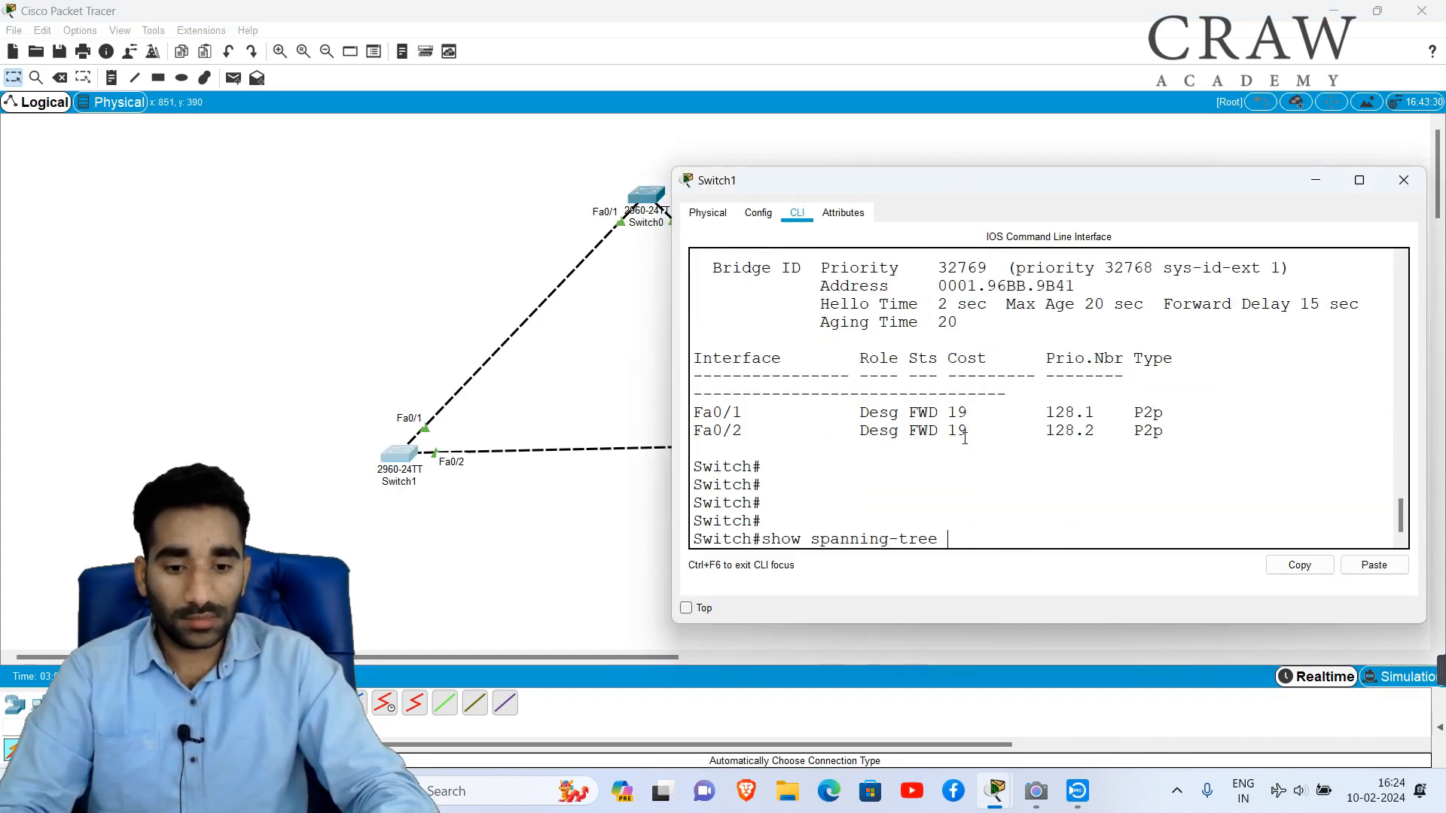
key("Return")
scroll(949, 407, "up", 3)
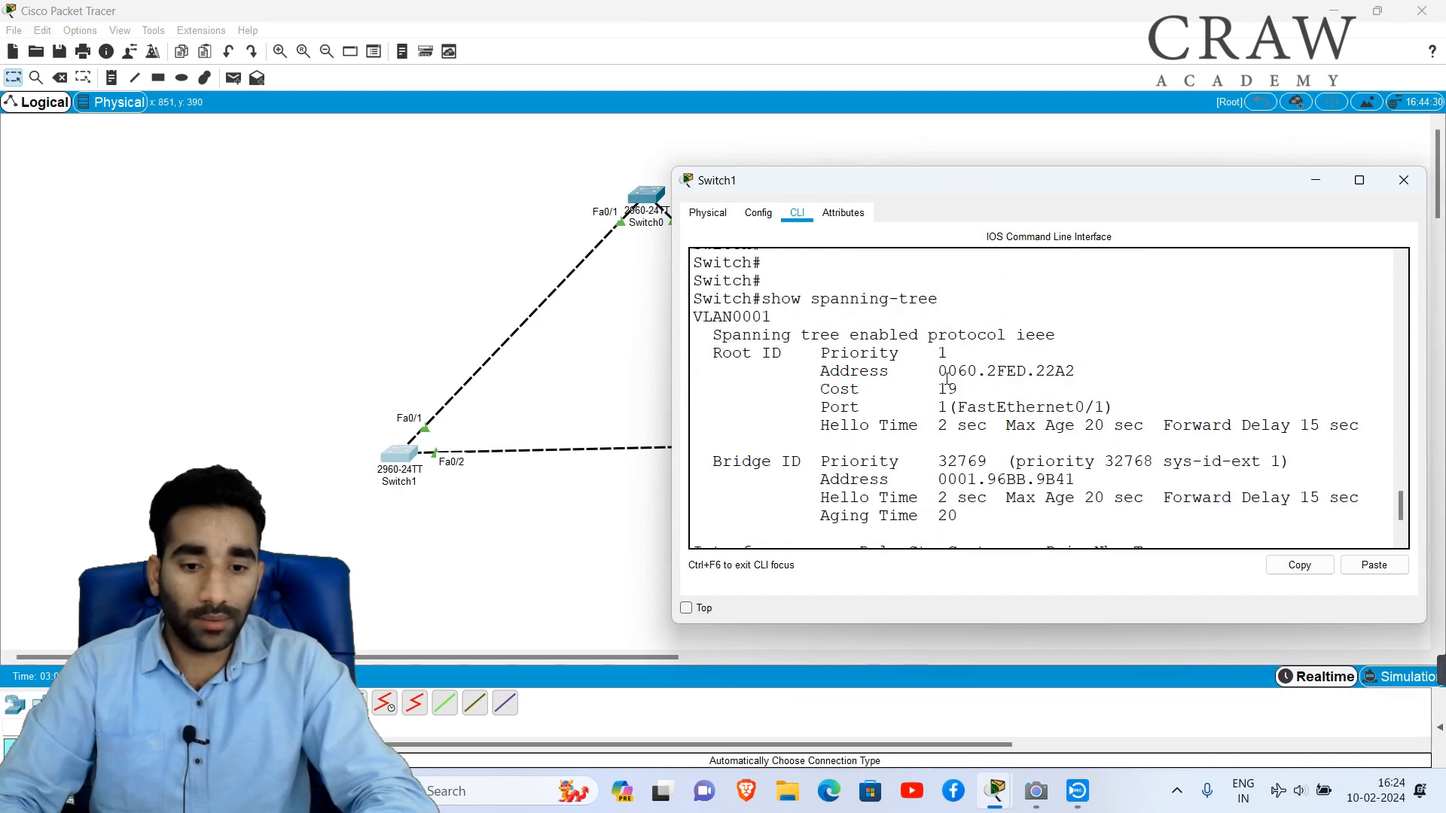
left_click_drag(813, 411, 988, 414)
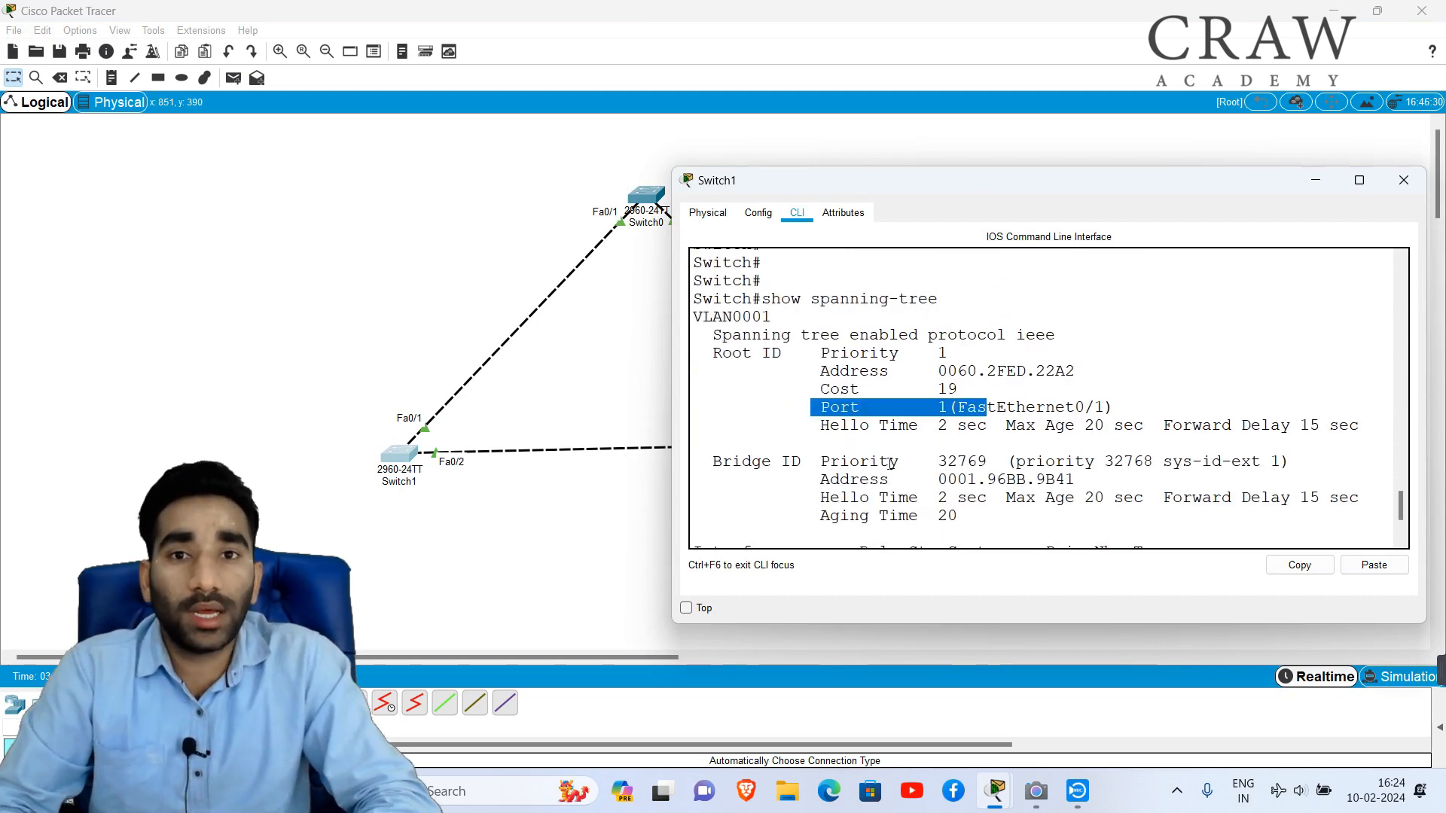
Return to Switch0's command line and exit global configuration mode to the privileged EXEC prompt
left_click(535, 272)
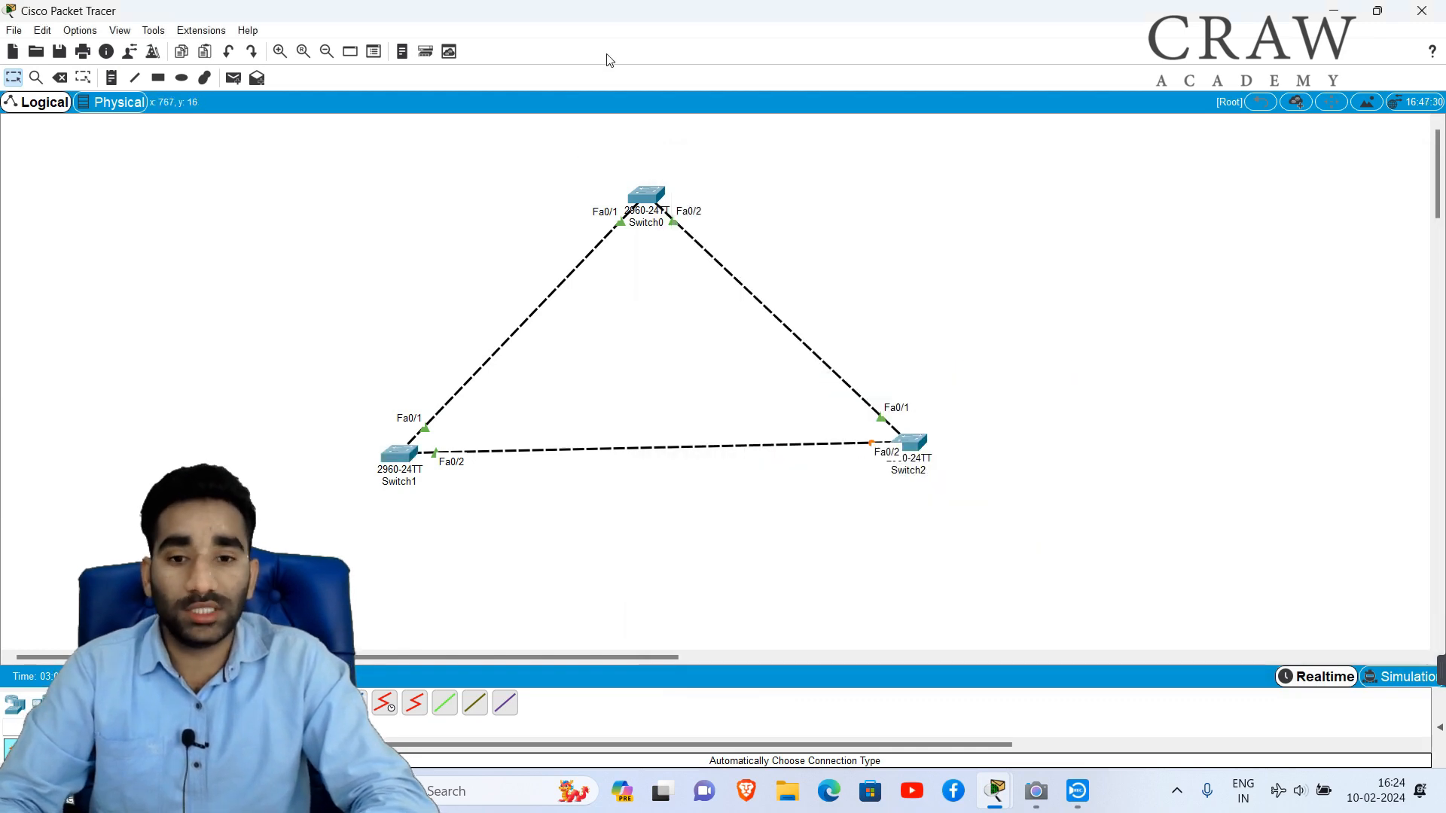
left_click_drag(559, 136, 756, 243)
left_click(645, 193)
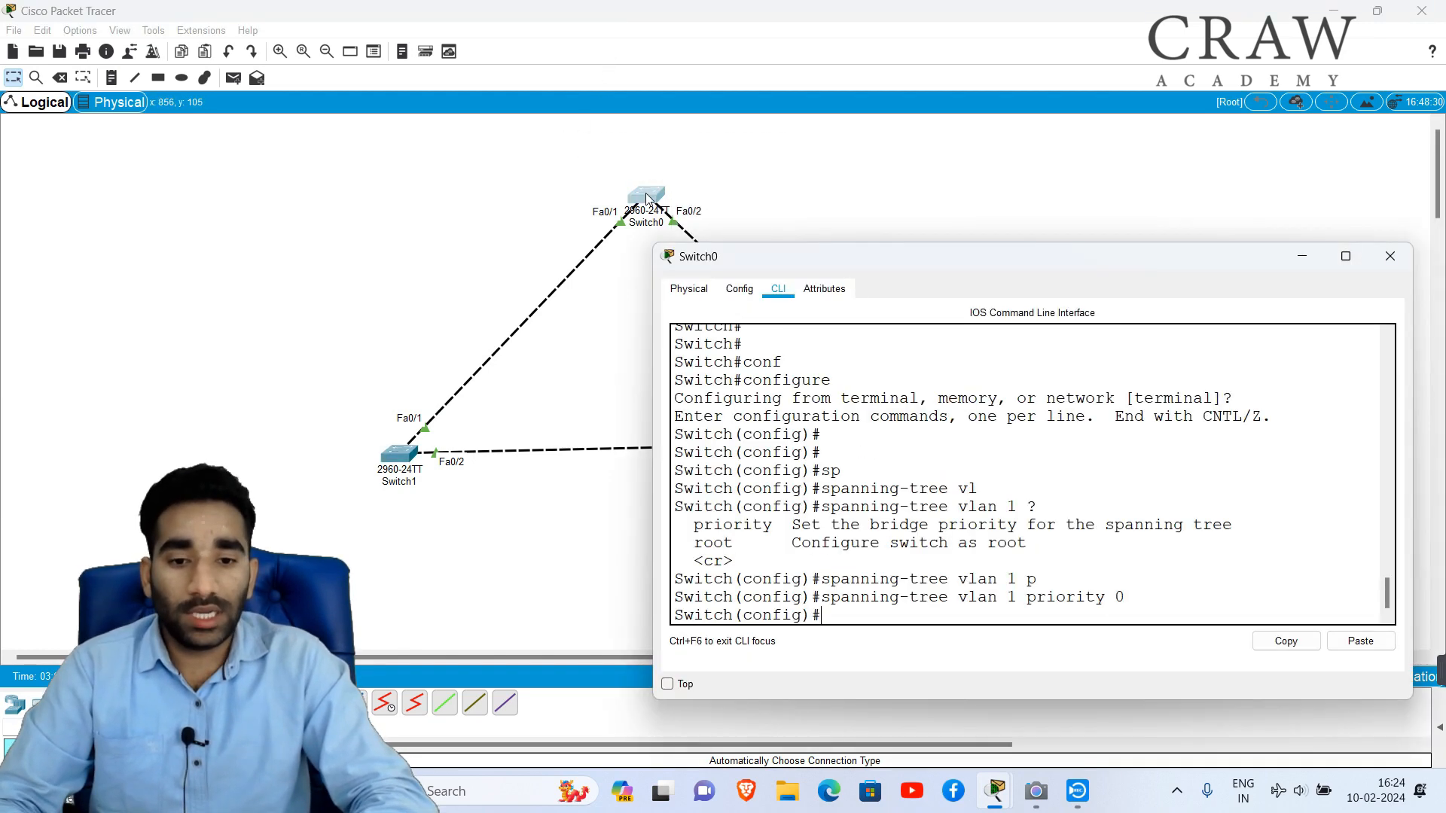
left_click_drag(889, 257, 919, 215)
key("Return")
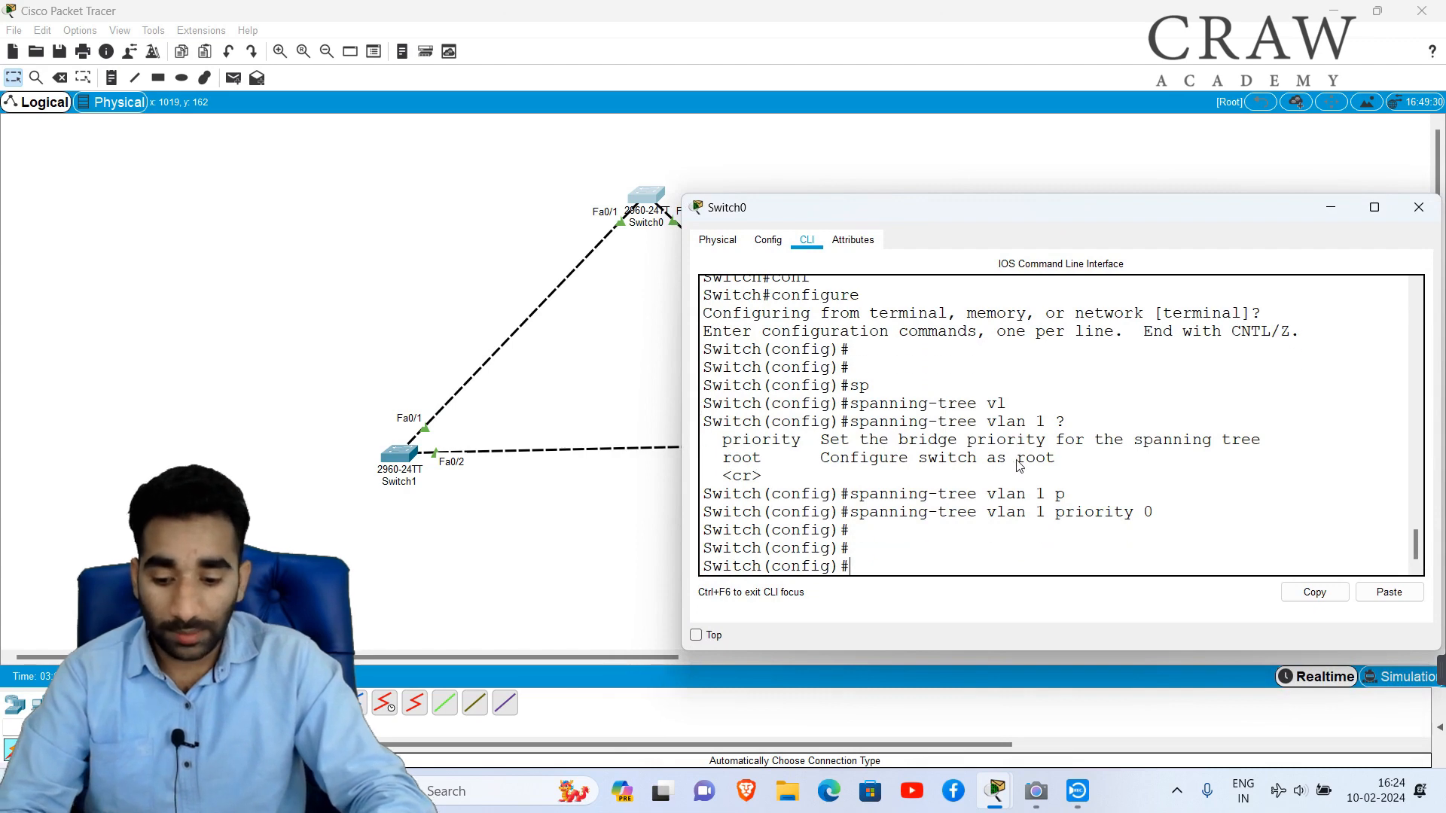
key("Return")
type("ex")
key("Return")
key("Return")
key("Return")
key("Return")
Run show spanning-tree on Switch0 and examine its root status and the roles of ports Fa0/1 and Fa0/2
type("sh")
key("Tab")
type("sp")
key("Tab")
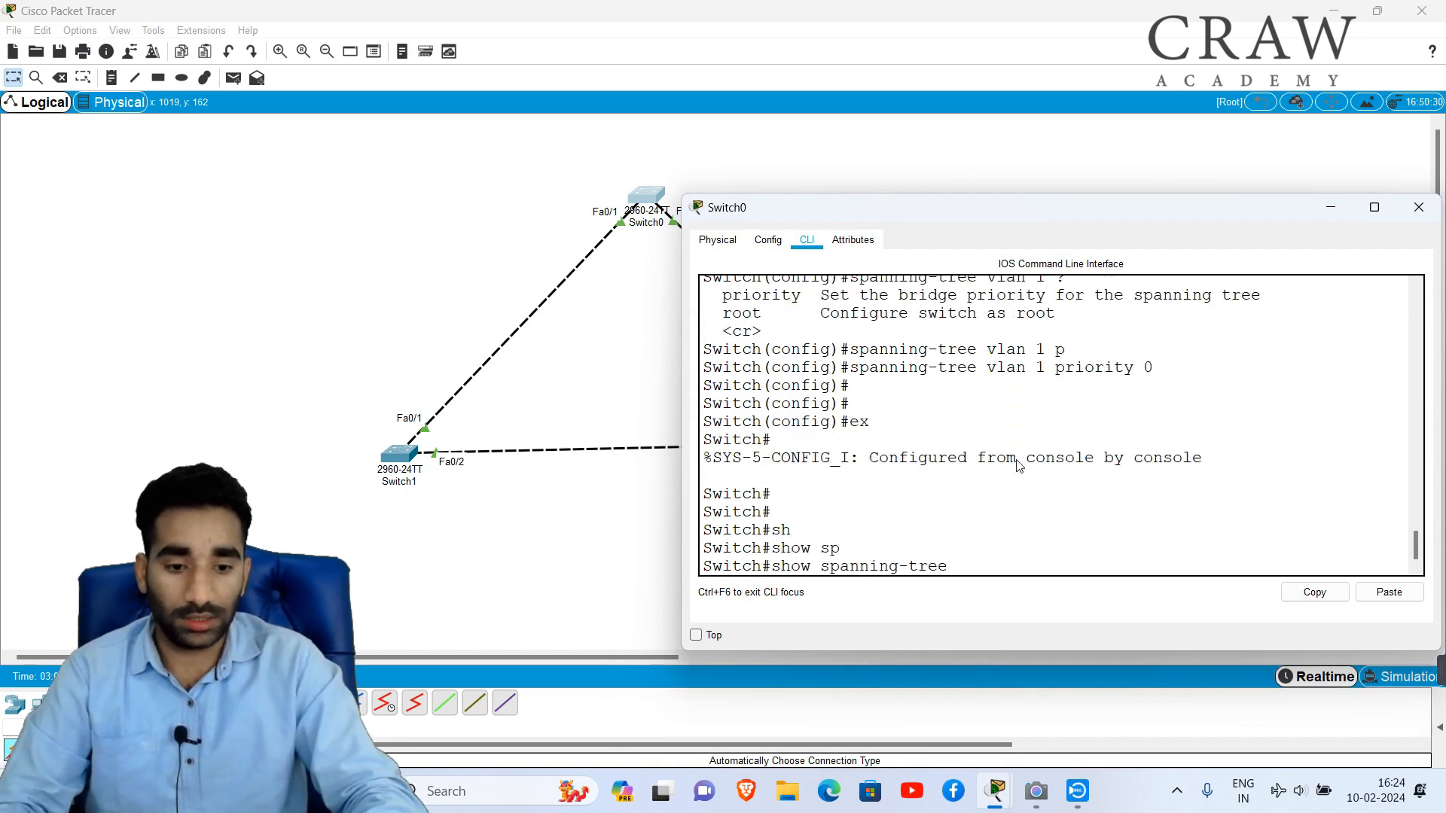
key("Return")
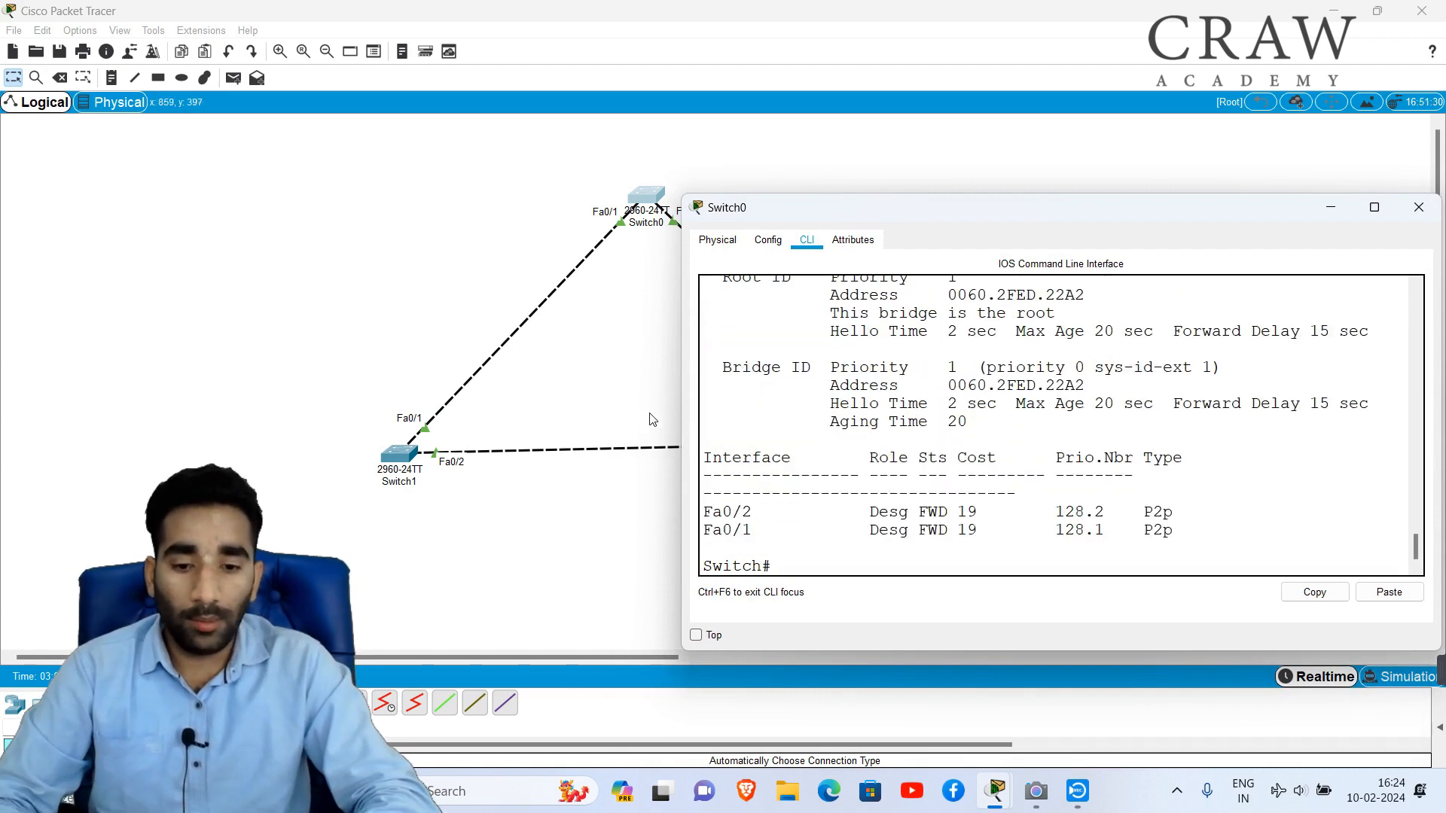
left_click_drag(682, 422, 586, 423)
scroll(753, 391, "up", 1)
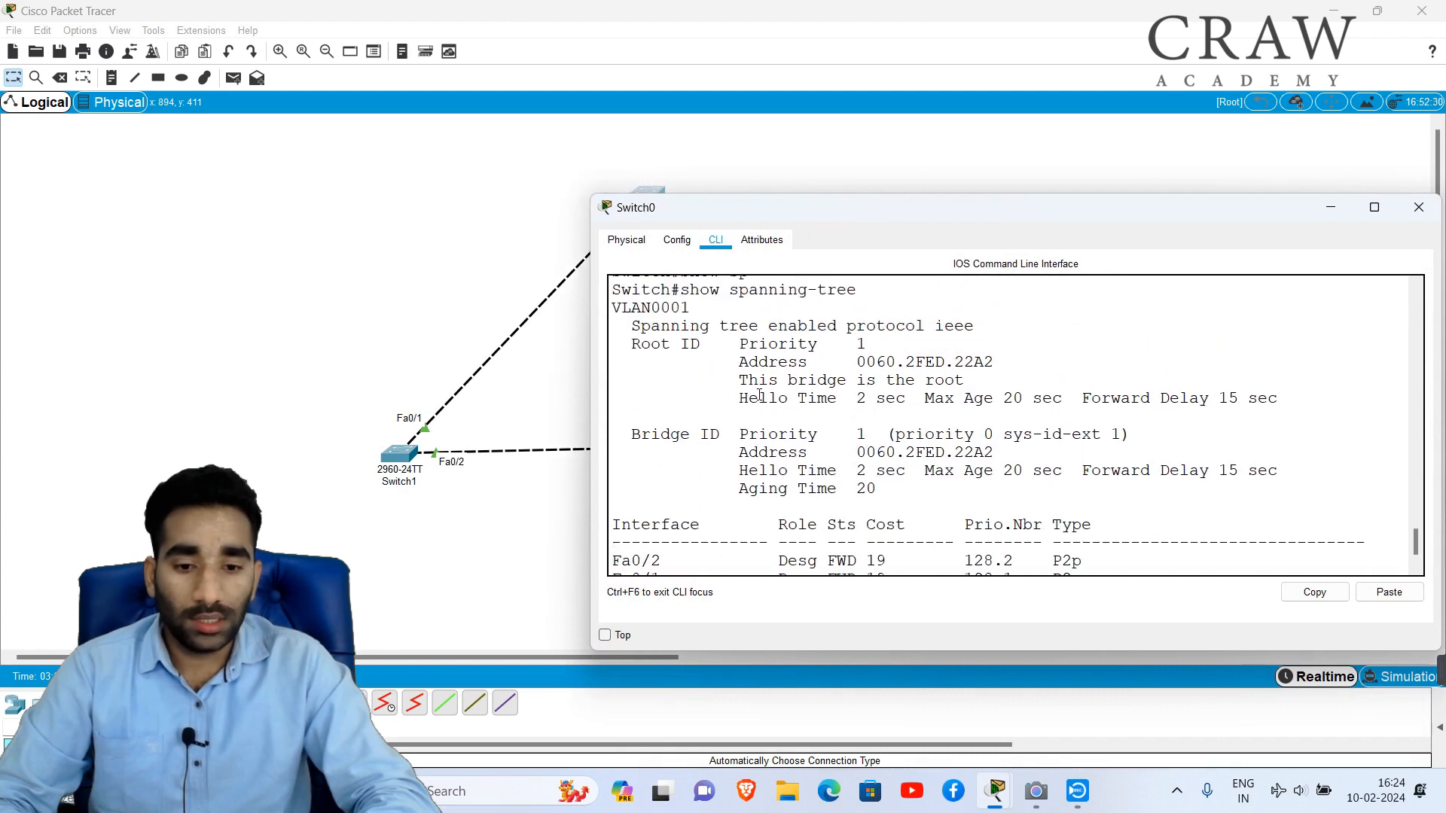
left_click_drag(729, 379, 965, 381)
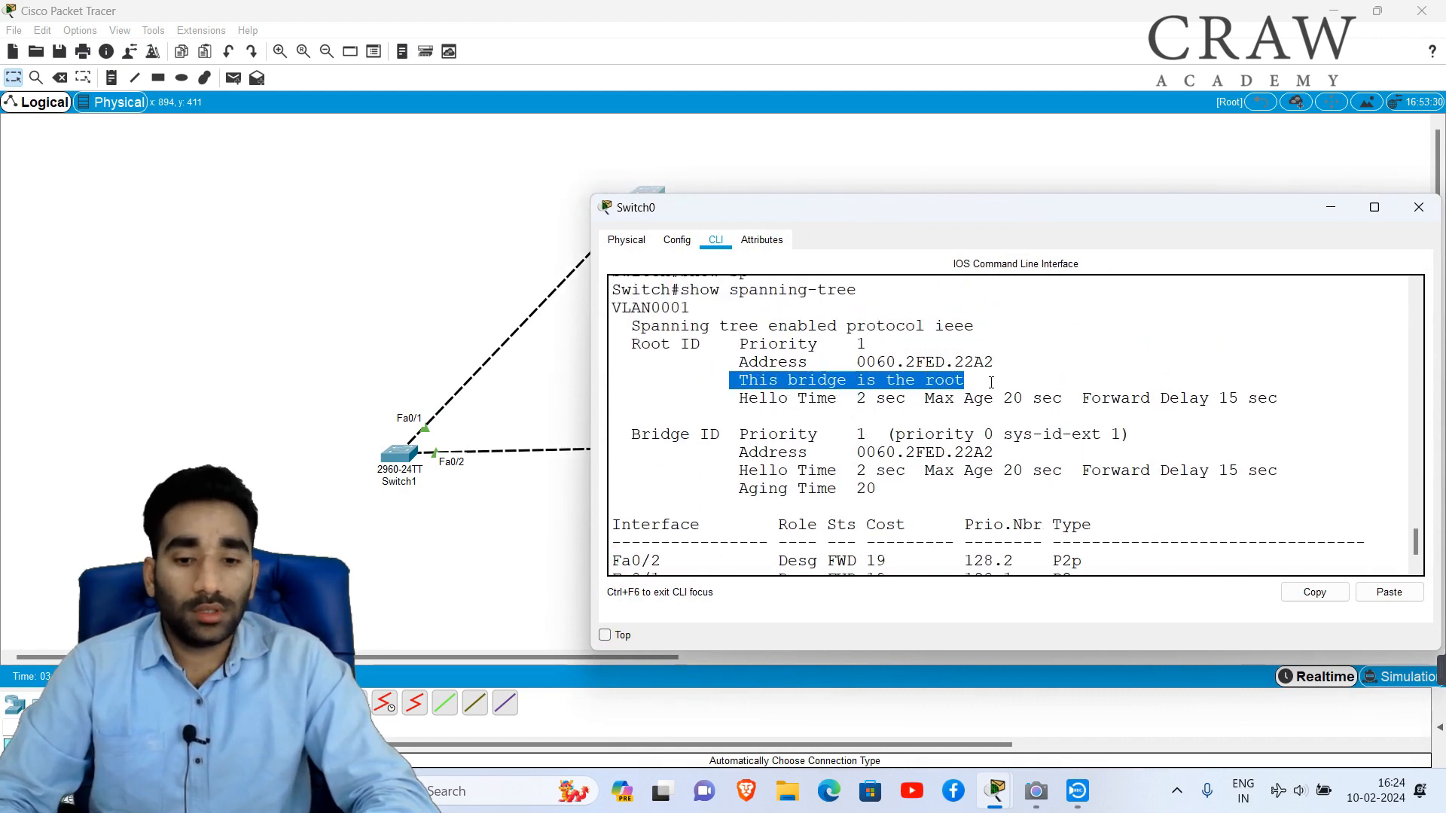
scroll(991, 382, "down", 1)
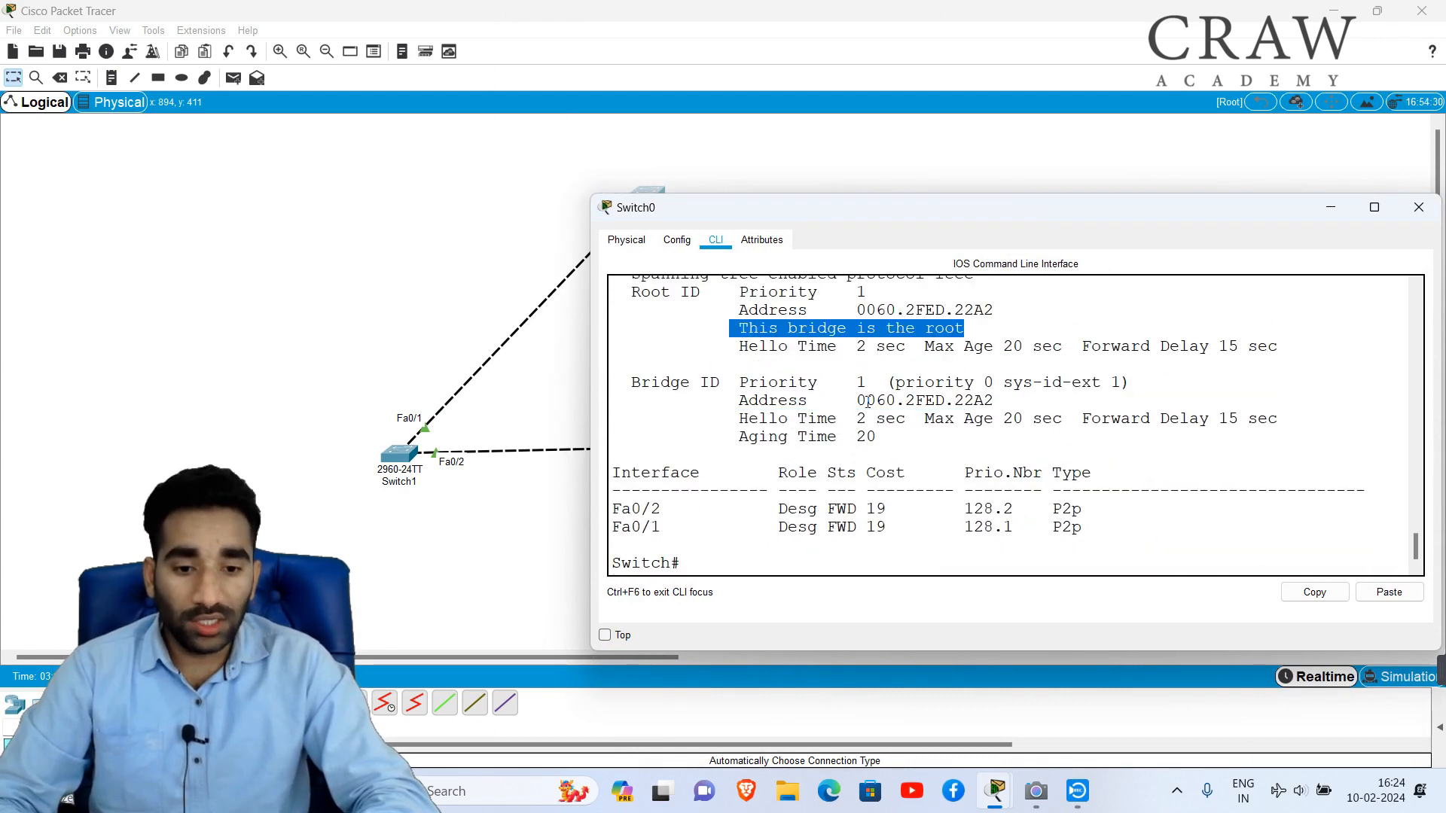
scroll(868, 401, "up", 1)
left_click(909, 419)
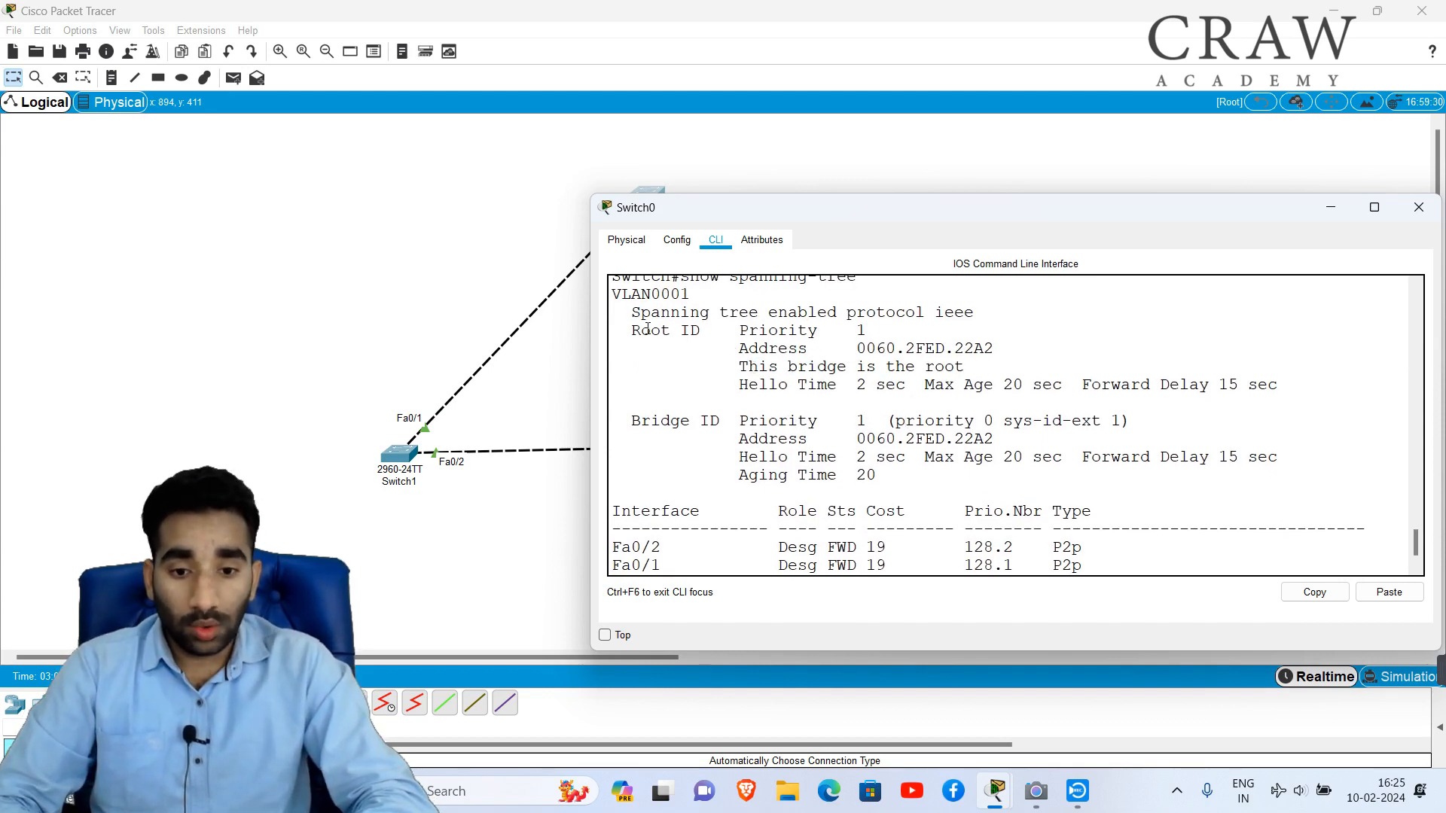
Compare the Root ID address with the Bridge ID address in Switch0's spanning-tree output
left_click_drag(647, 329, 680, 332)
left_click_drag(651, 420, 719, 421)
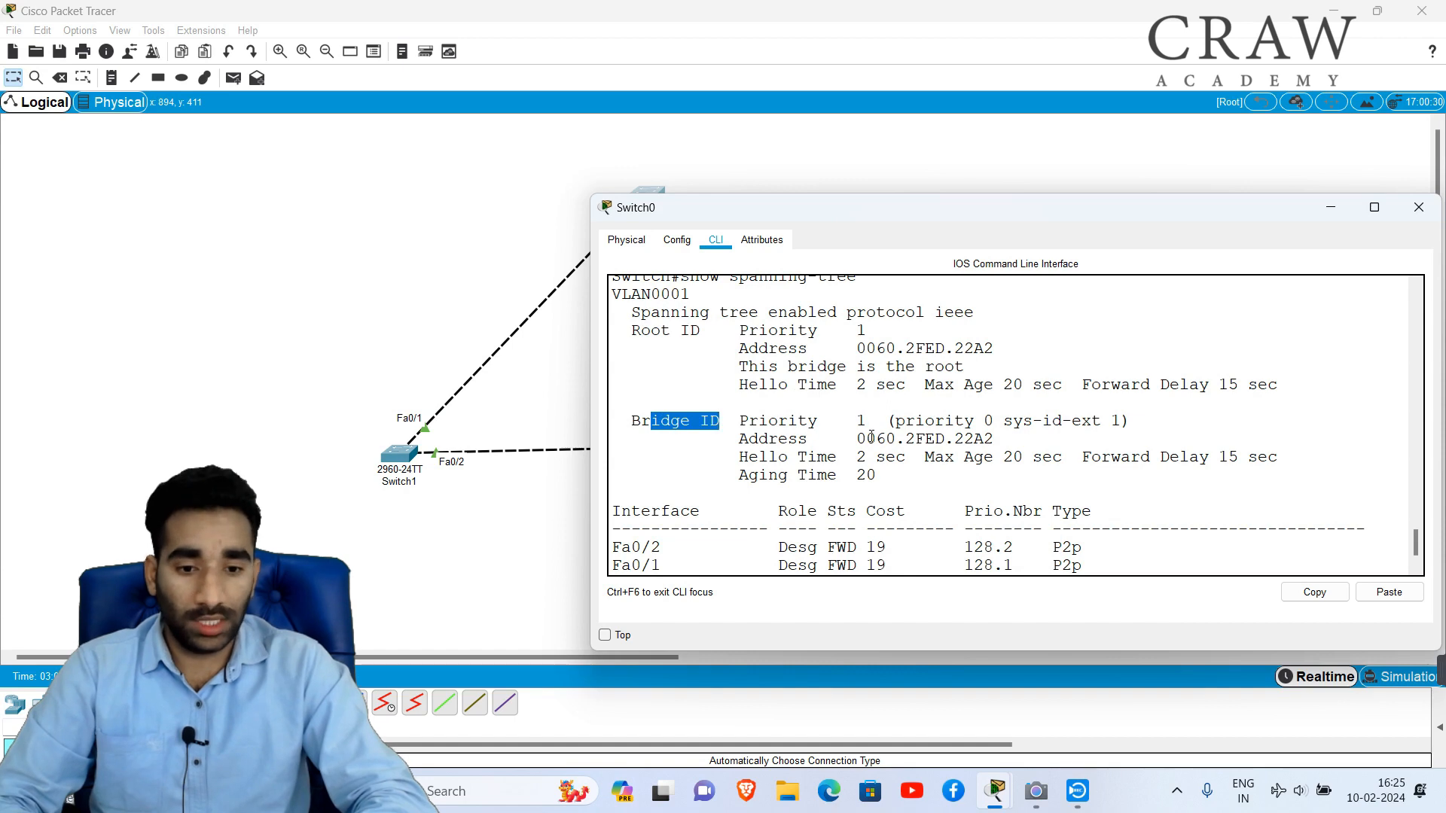
left_click_drag(847, 439, 1008, 444)
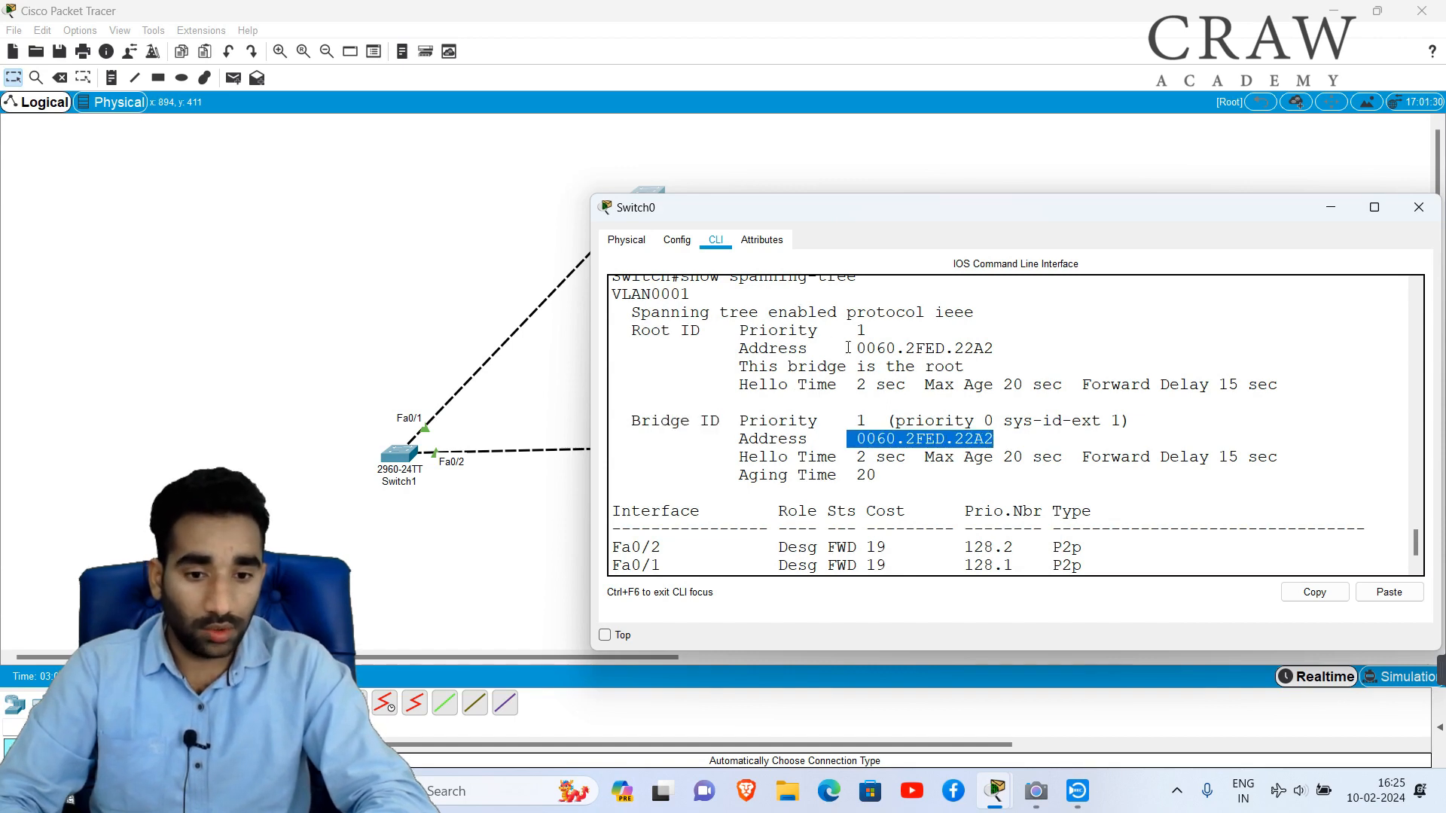
left_click_drag(855, 350, 983, 347)
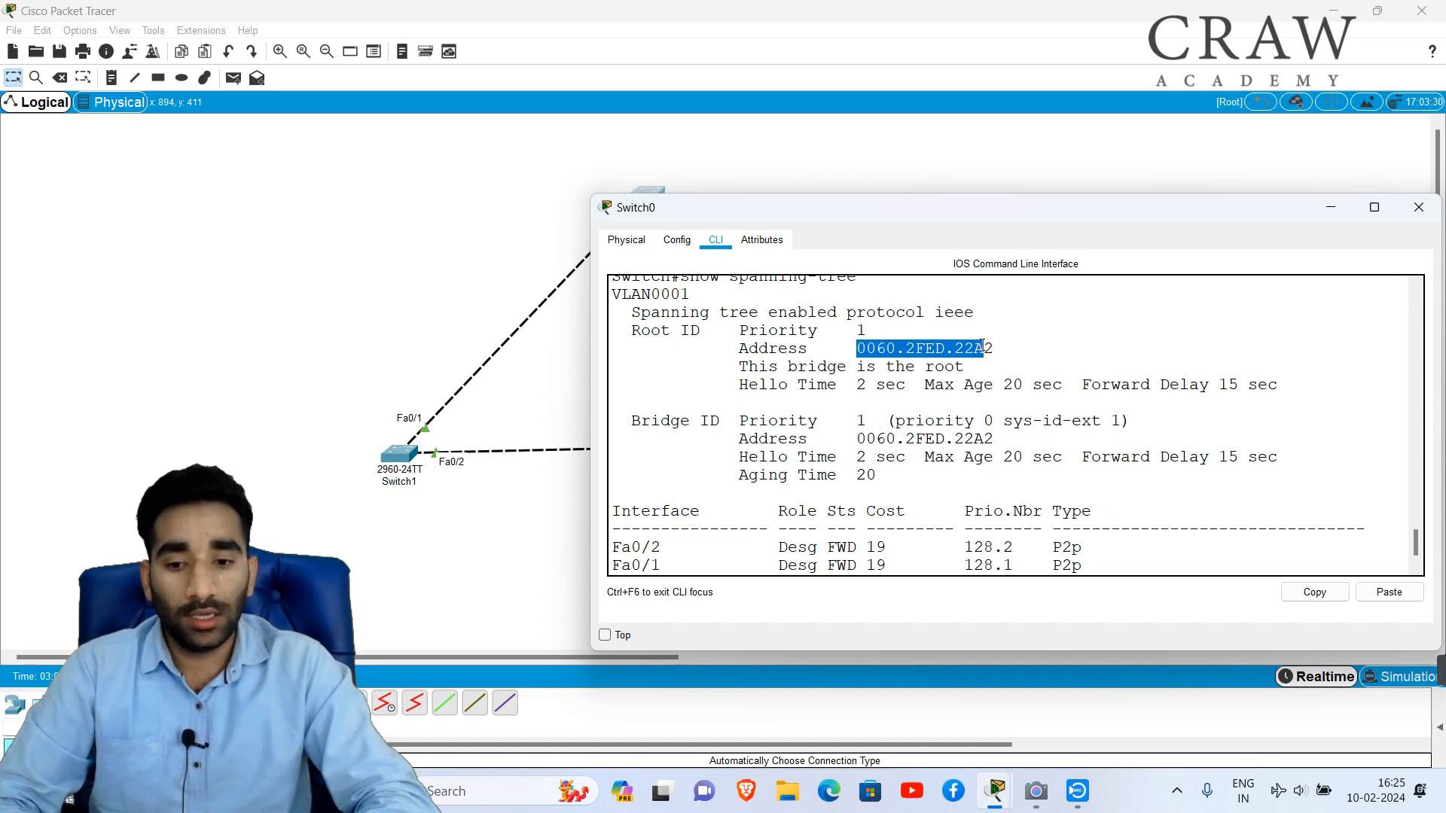
Review Switch1's spanning-tree output and examine the address listed in its Root ID section
left_click_drag(281, 373, 484, 518)
left_click(392, 458)
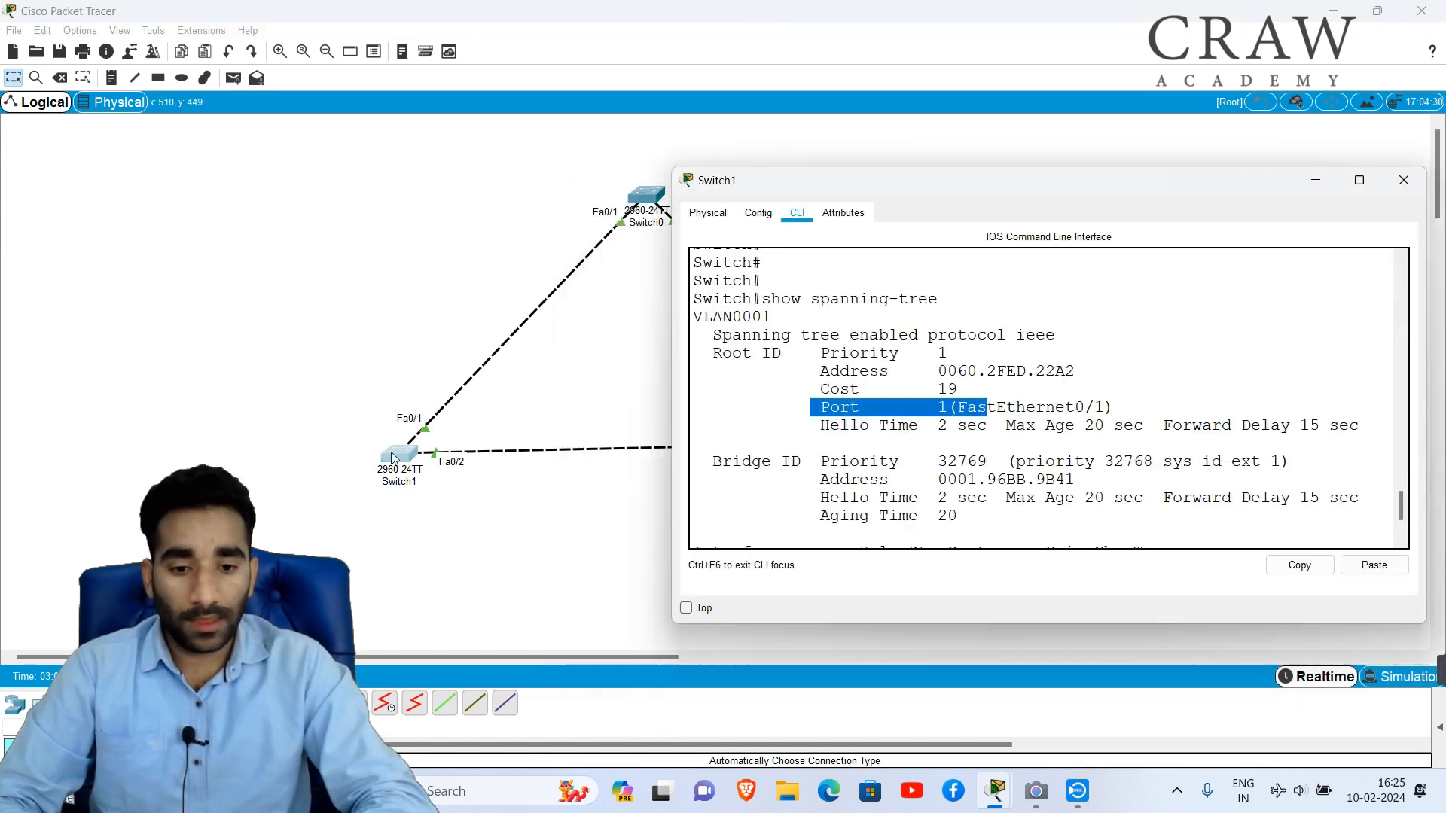
left_click(888, 449)
scroll(889, 448, "down", 3)
scroll(889, 448, "up", 2)
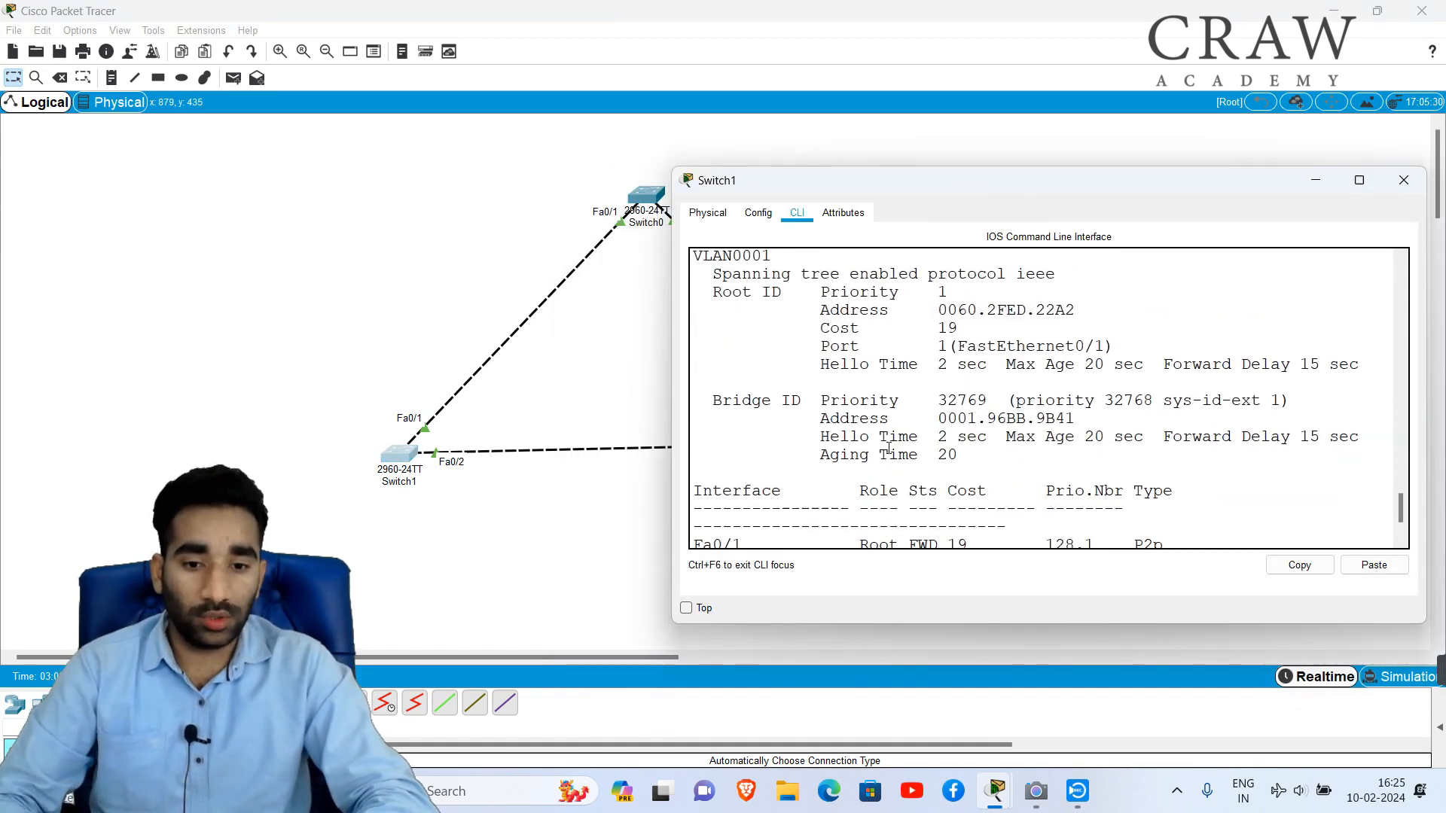
left_click_drag(931, 309, 1098, 310)
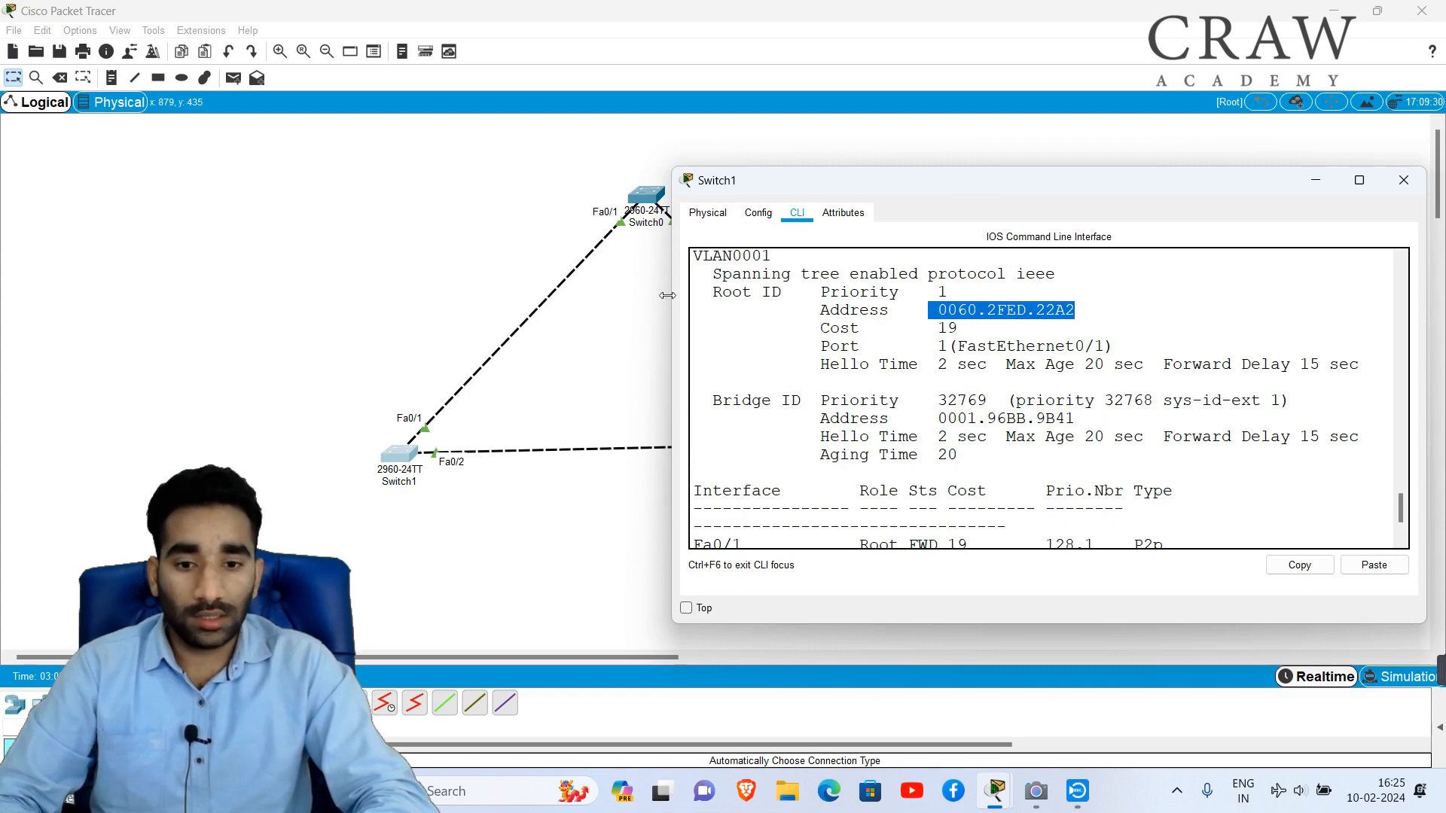
Check Switch0's Bridge ID address against the root address reported by Switch1, and return to the topology
left_click_drag(646, 286, 728, 223)
left_click(639, 194)
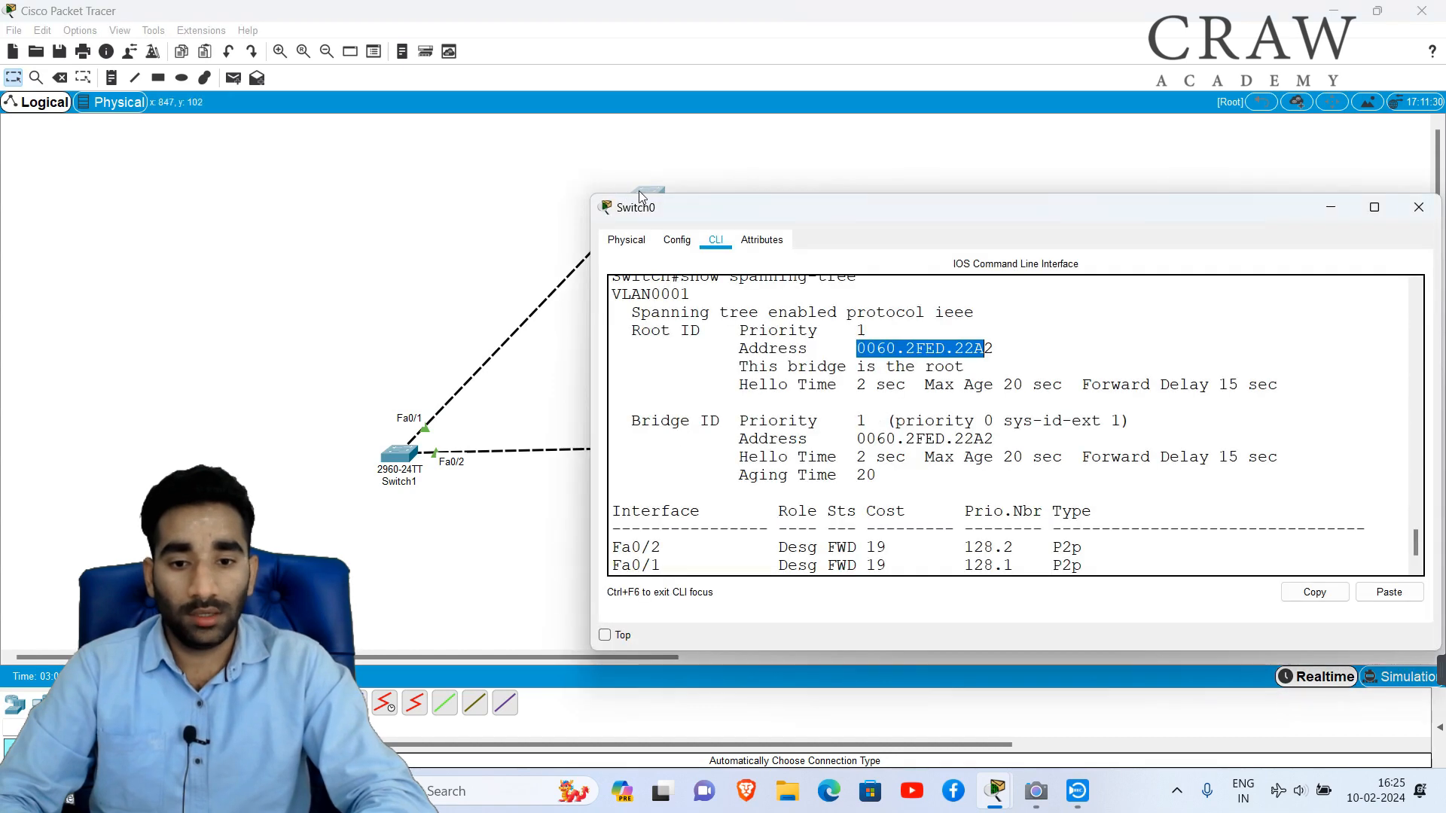
left_click(918, 404)
left_click_drag(858, 438, 983, 439)
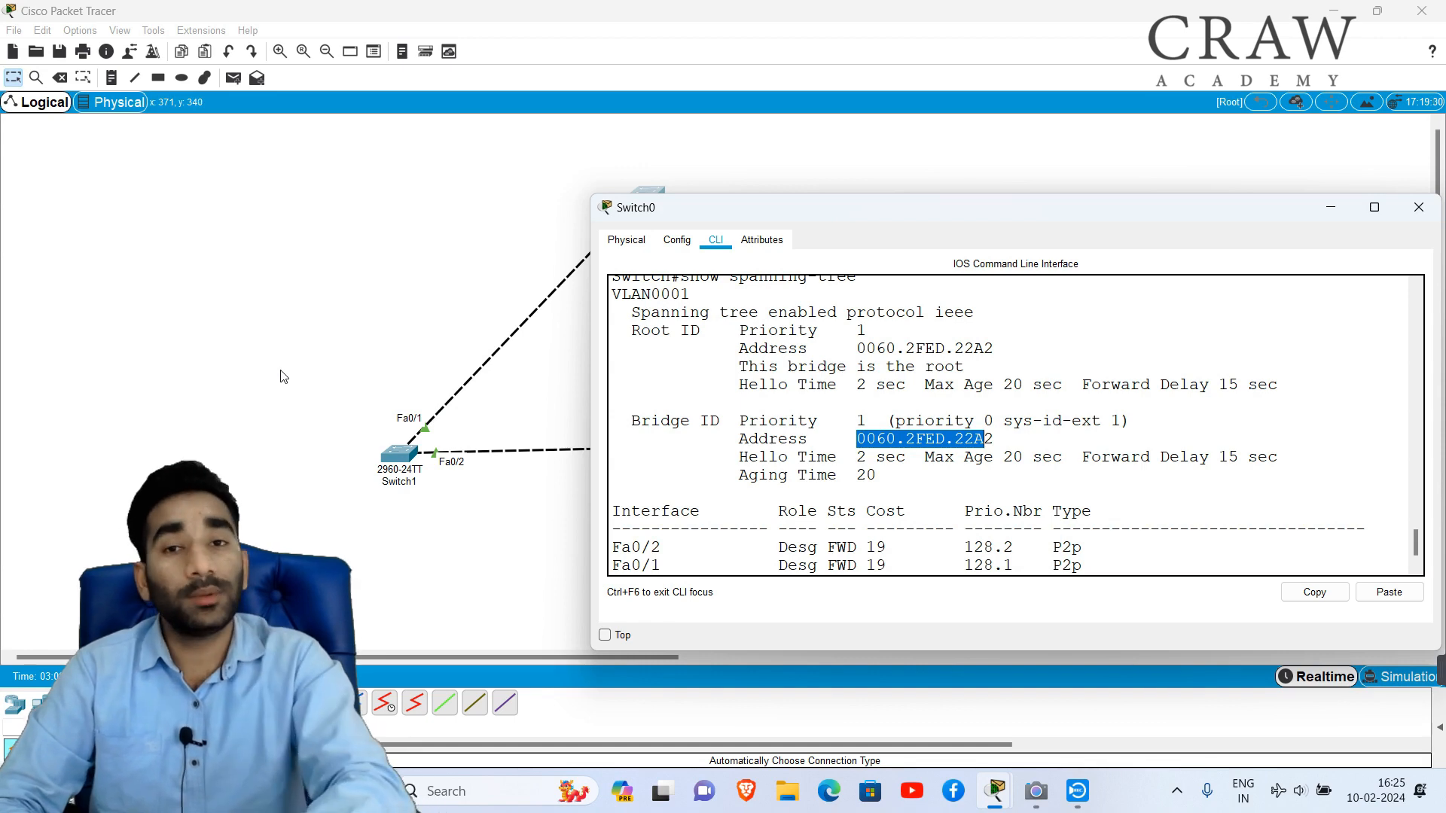
left_click(332, 332)
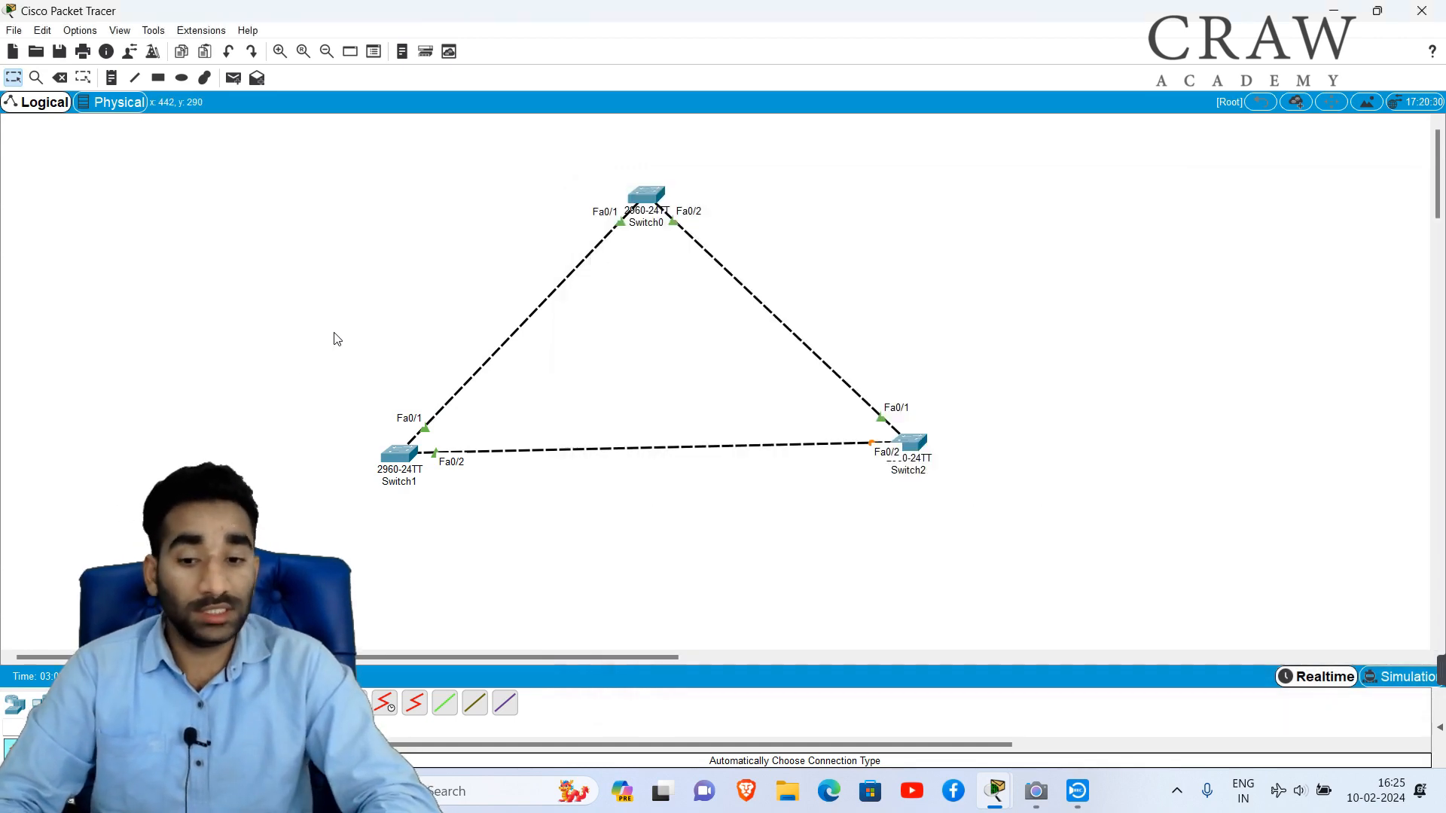
left_click_drag(366, 318, 1028, 532)
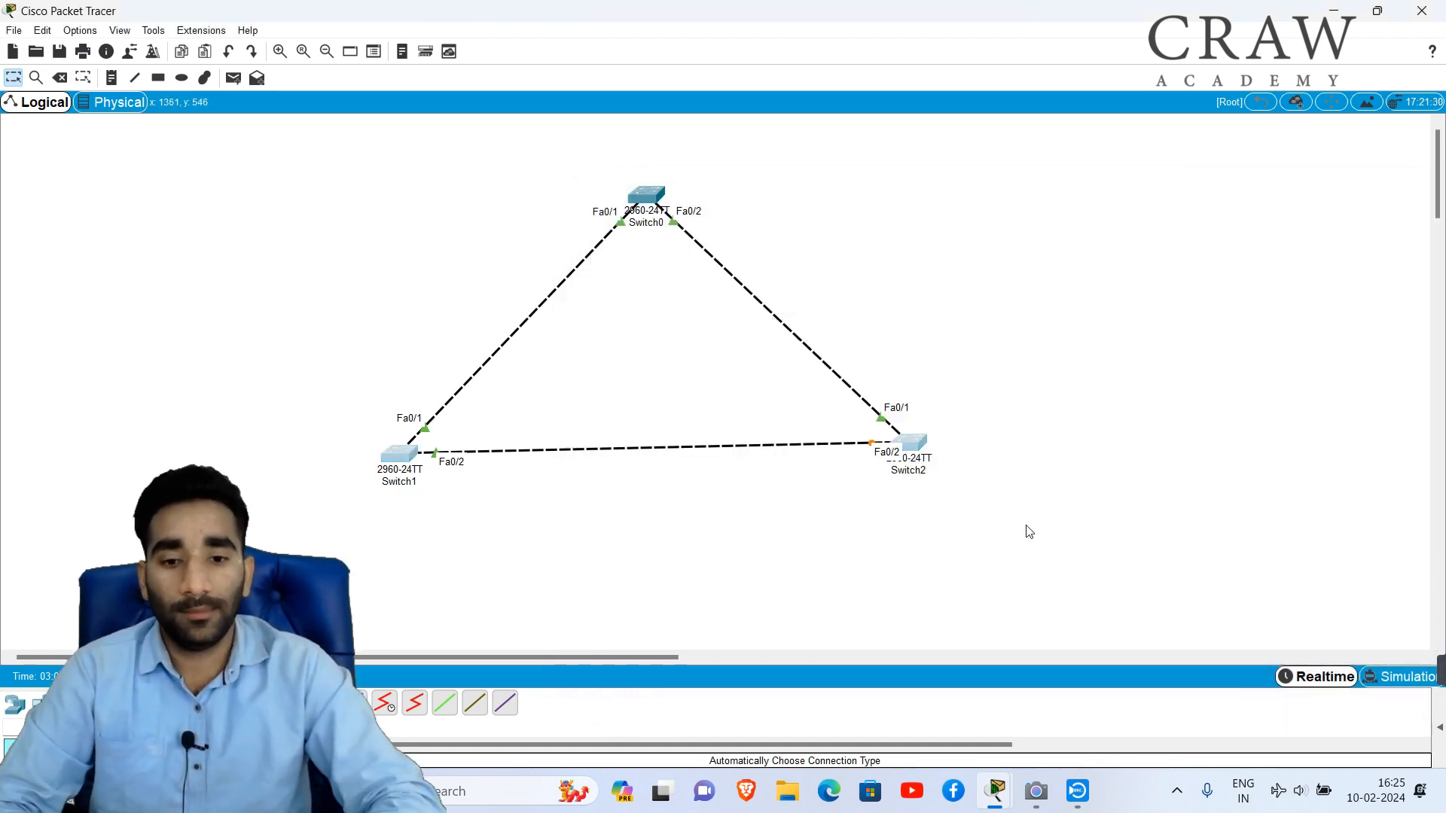
left_click_drag(567, 156, 757, 230)
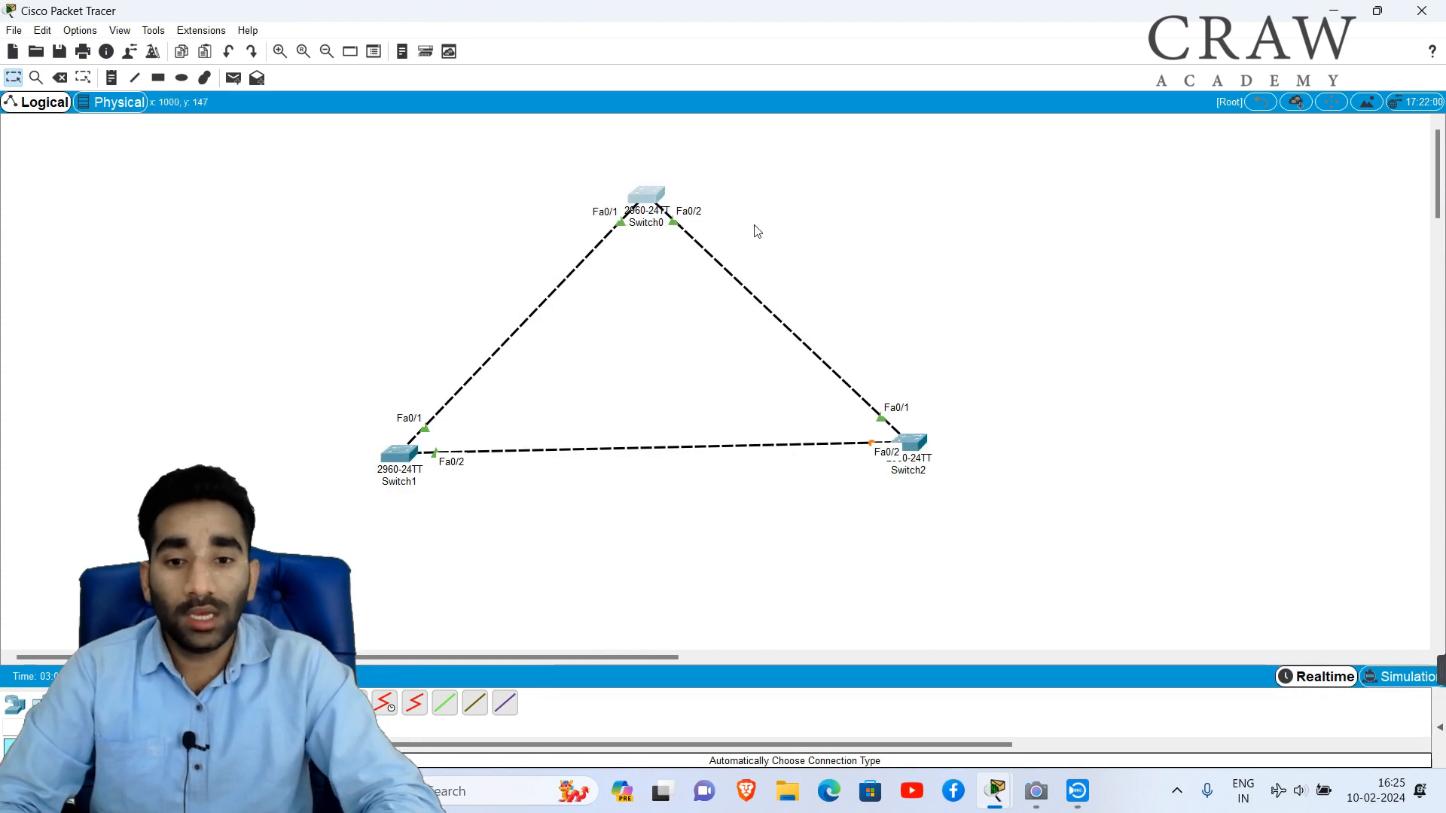
left_click(613, 402)
left_click_drag(268, 420, 493, 488)
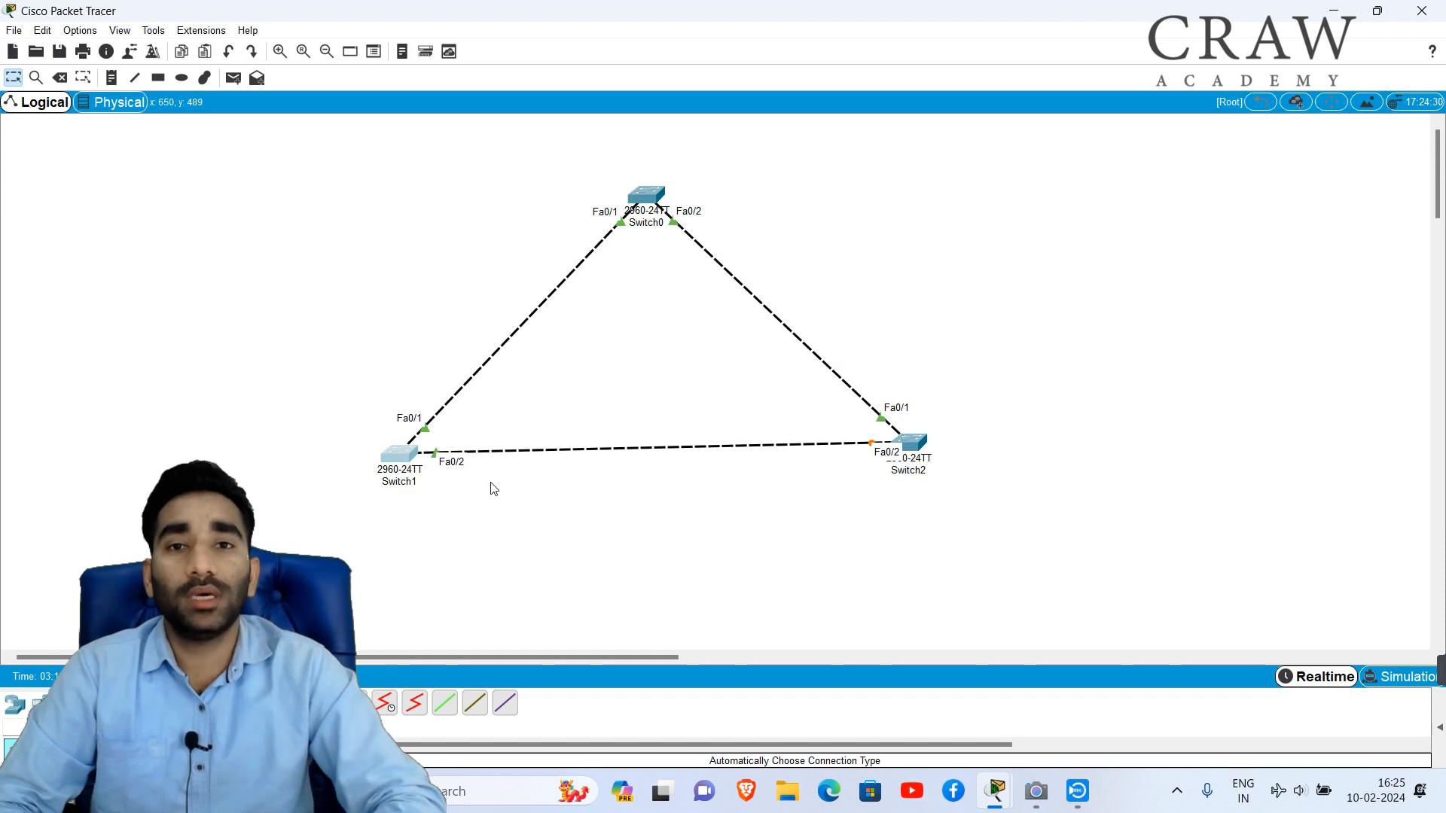
left_click_drag(297, 420, 473, 535)
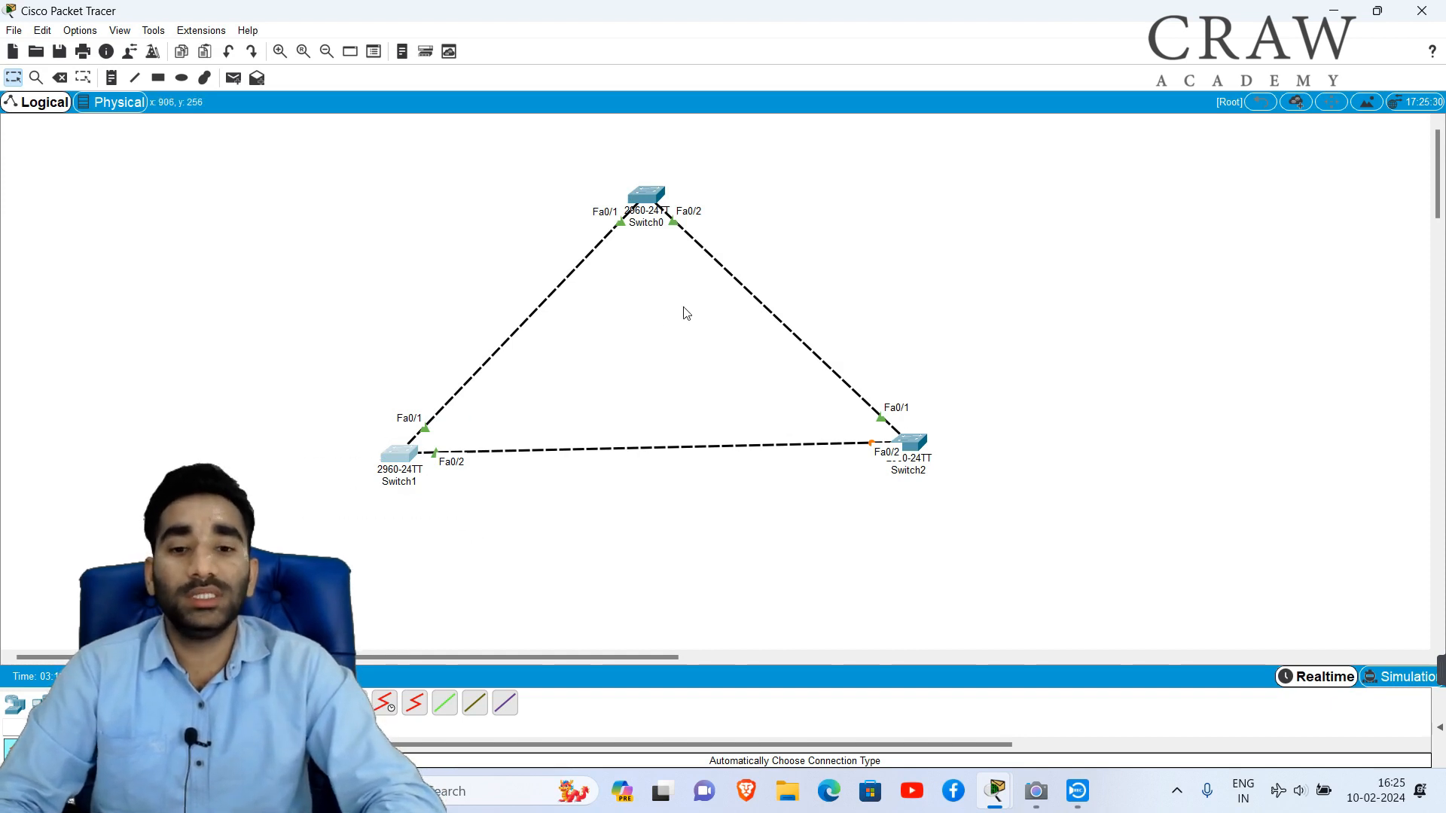
left_click_drag(572, 175, 720, 217)
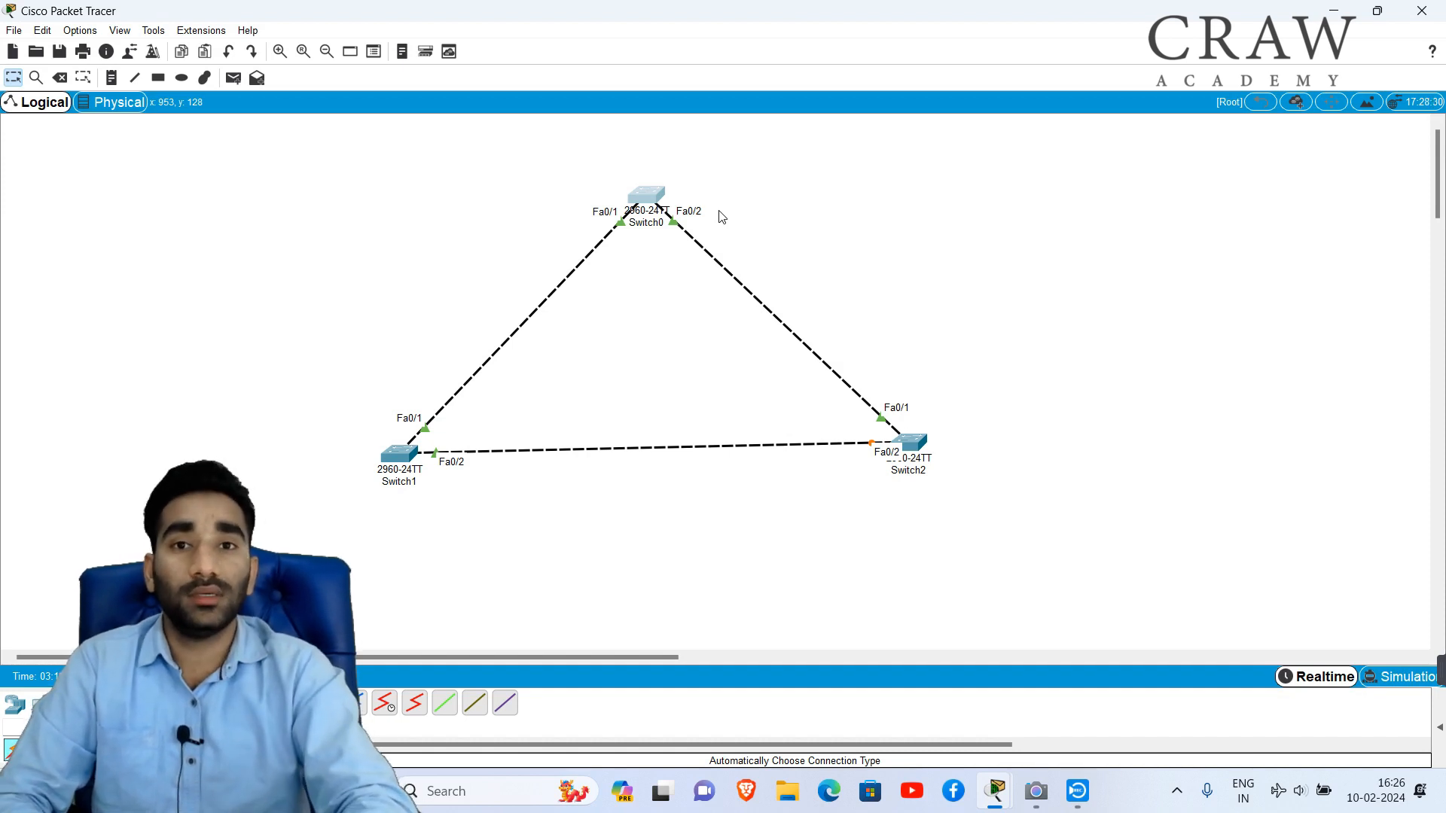
left_click_drag(575, 151, 748, 239)
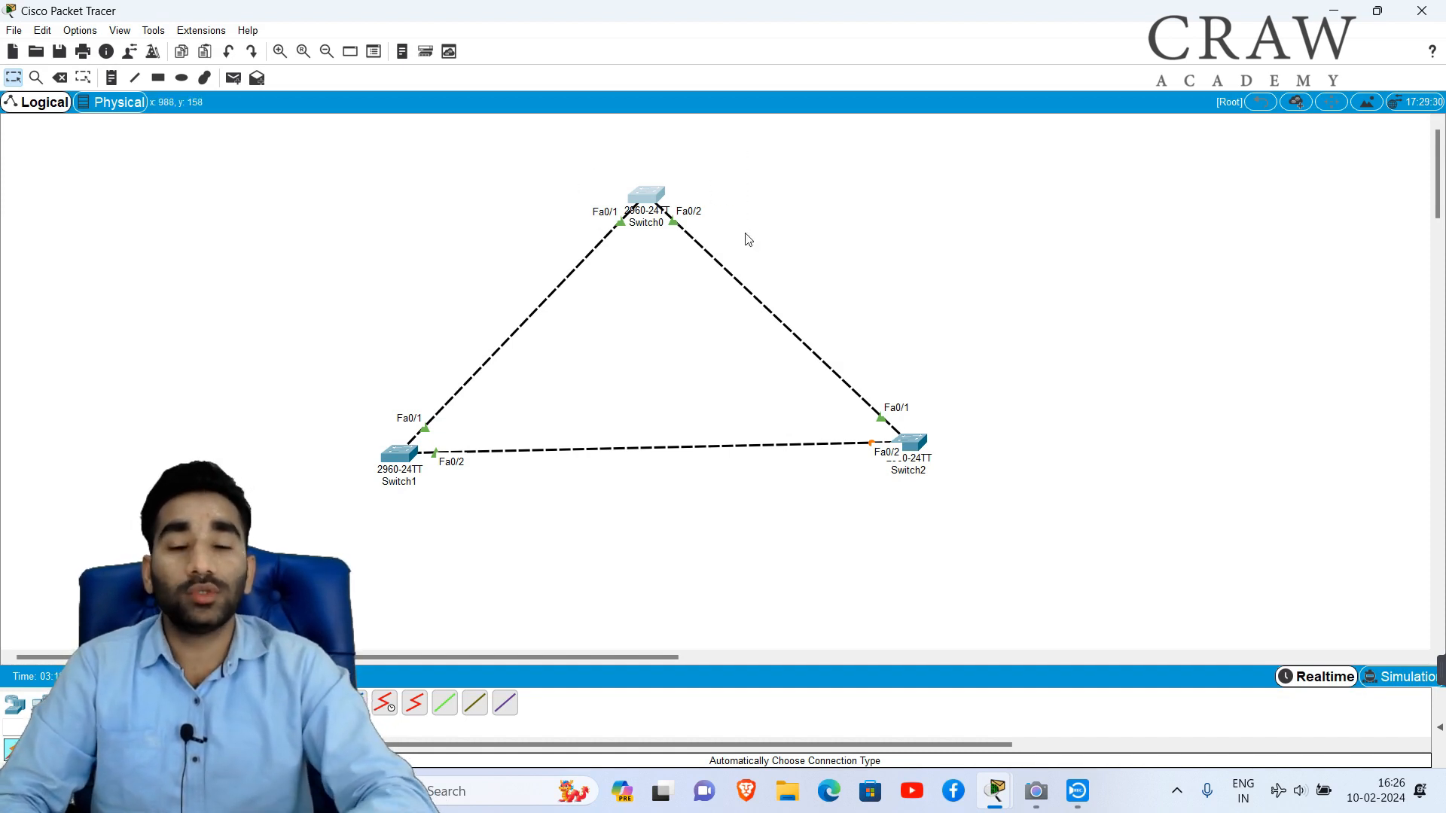
left_click_drag(609, 145, 719, 228)
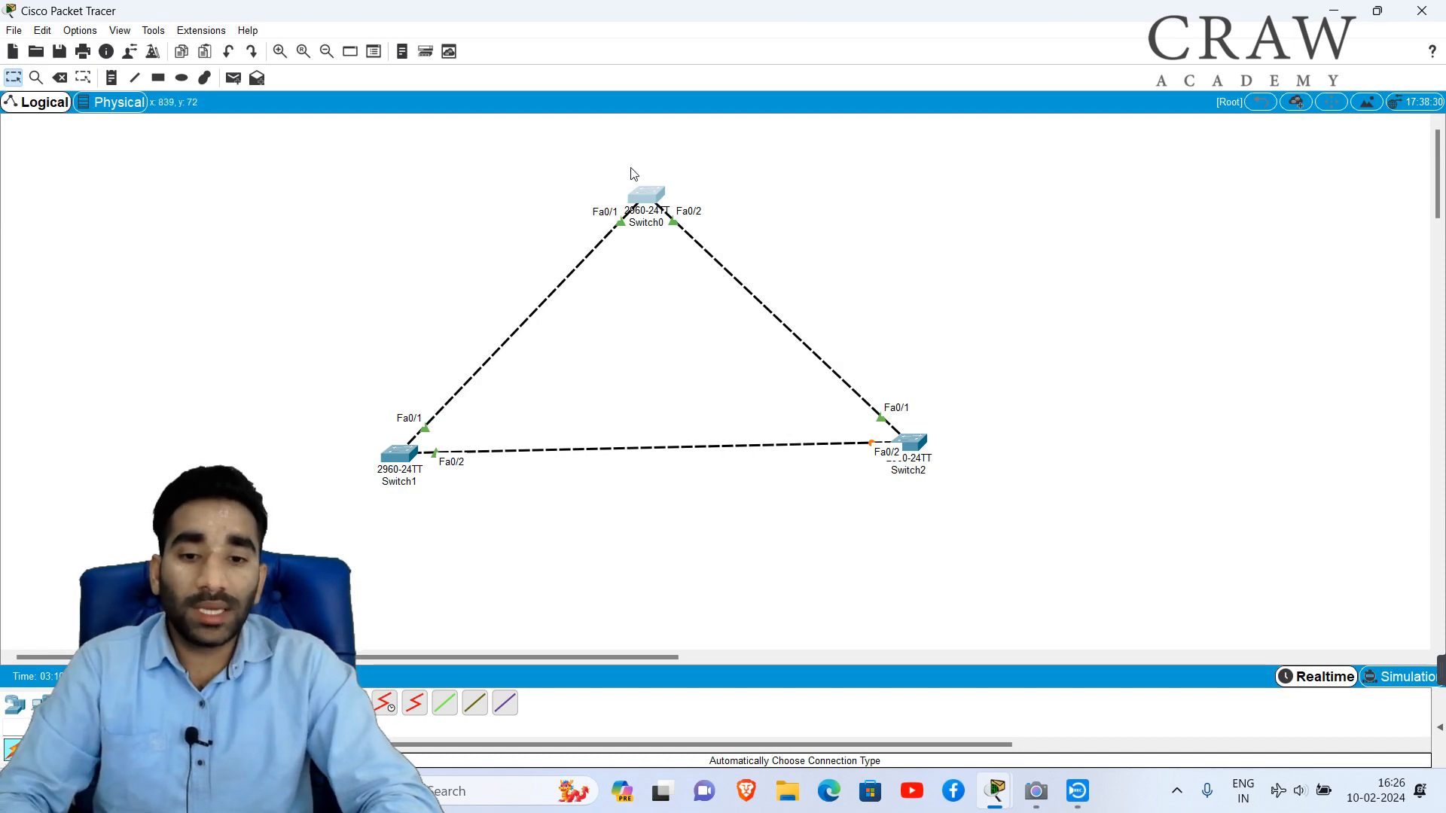
left_click_drag(609, 154, 707, 214)
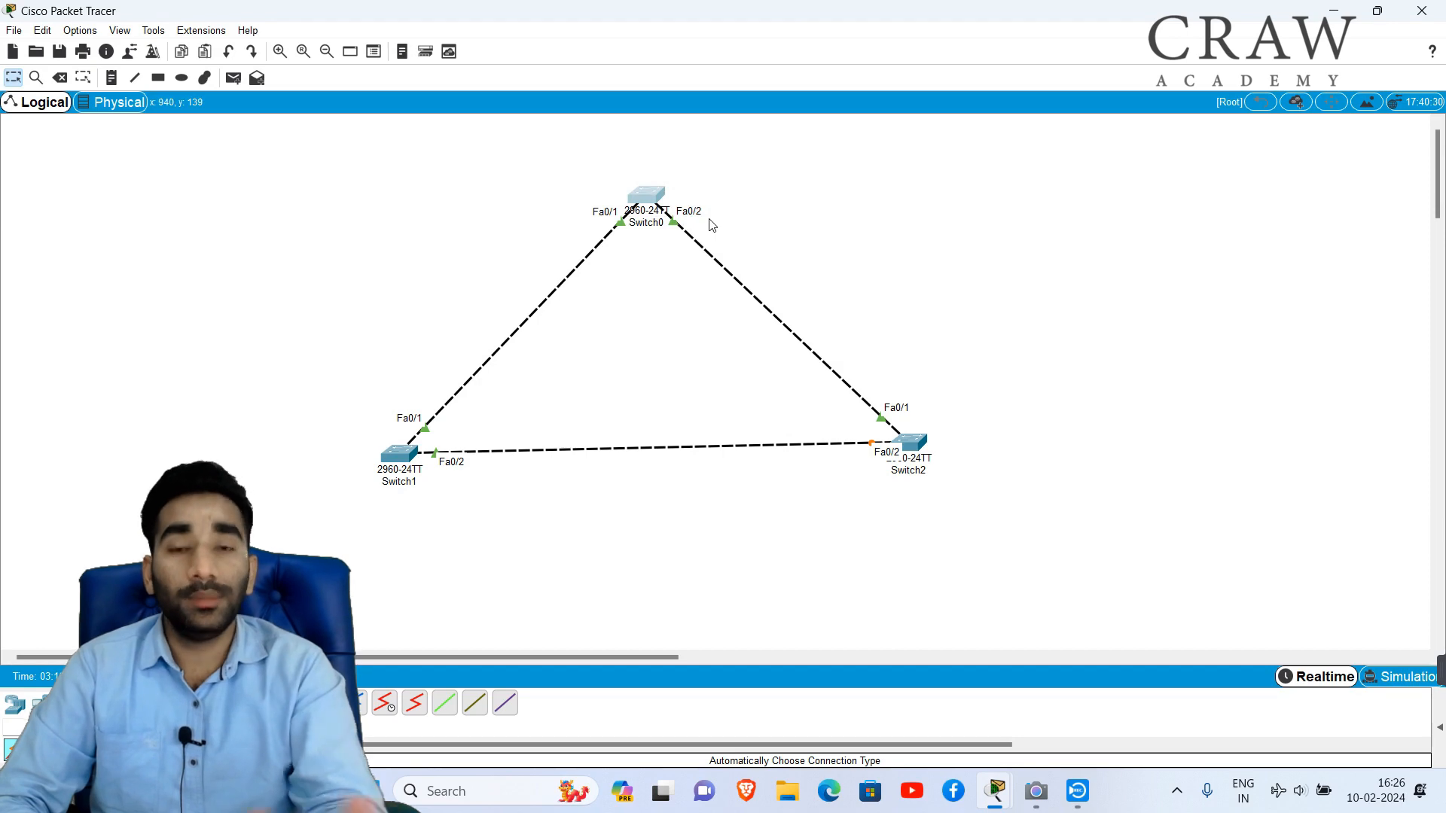
left_click(757, 230)
left_click_drag(602, 151, 729, 225)
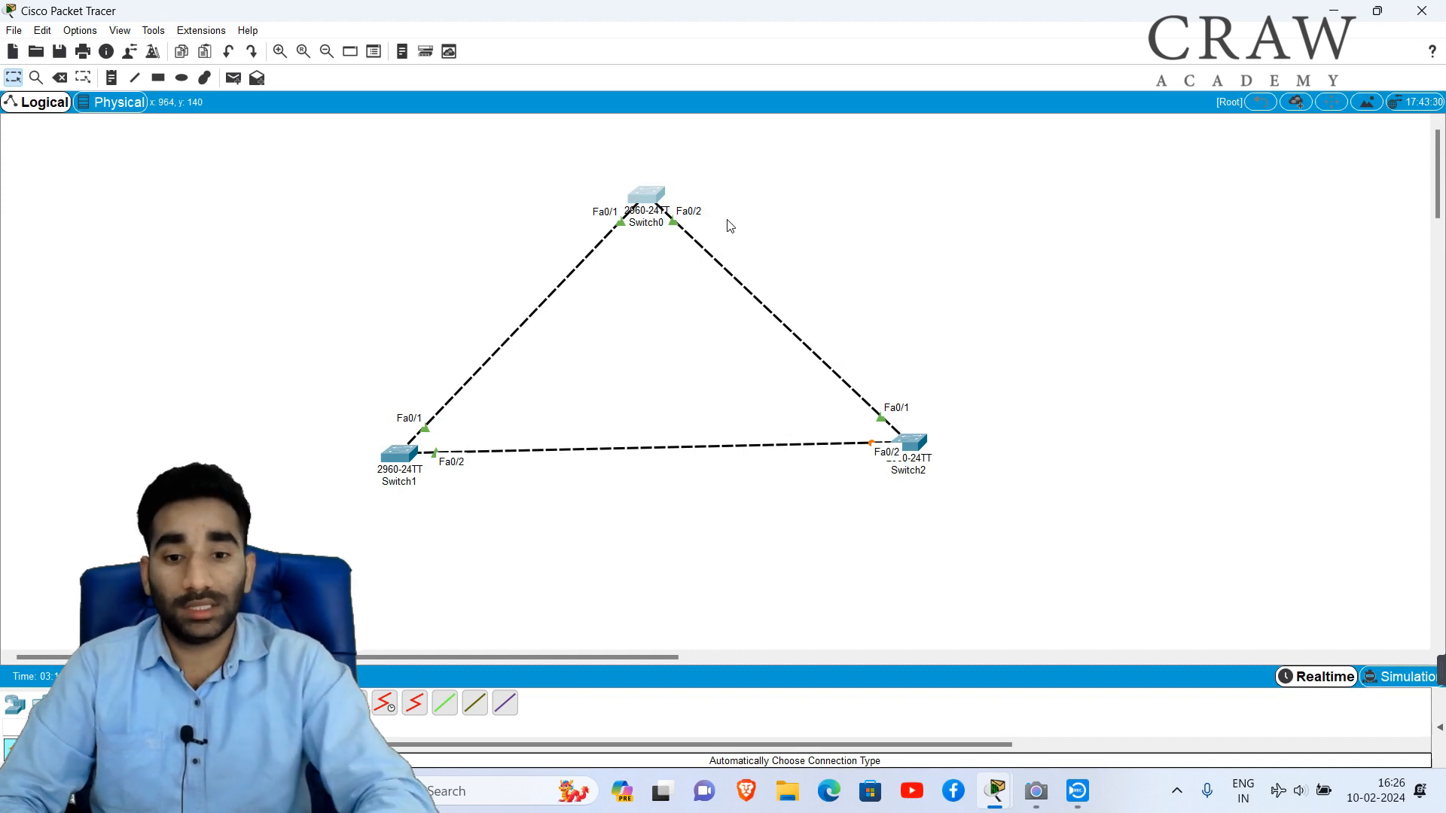
left_click_drag(584, 150, 776, 242)
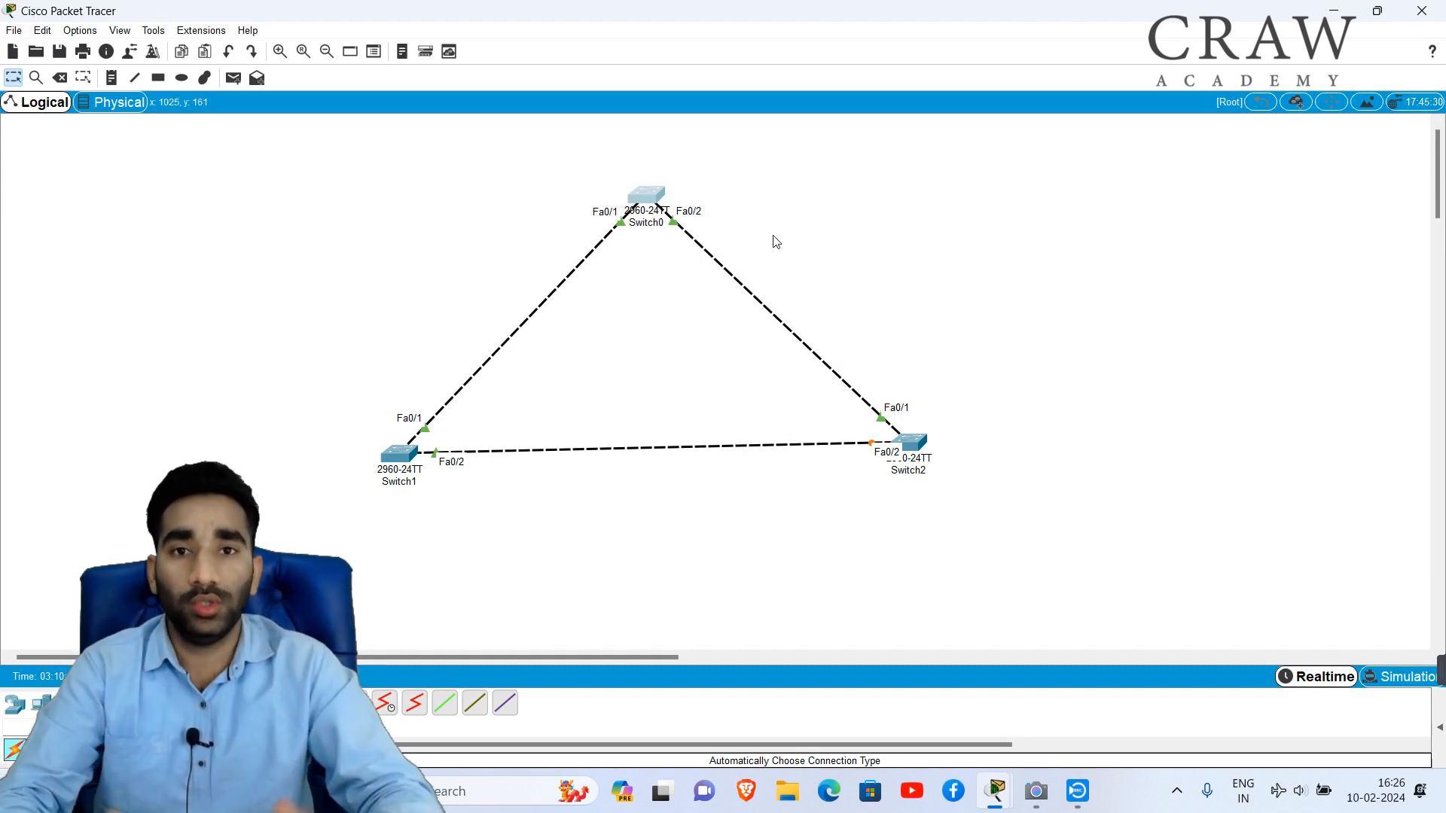
left_click(784, 218)
left_click_drag(620, 148, 699, 219)
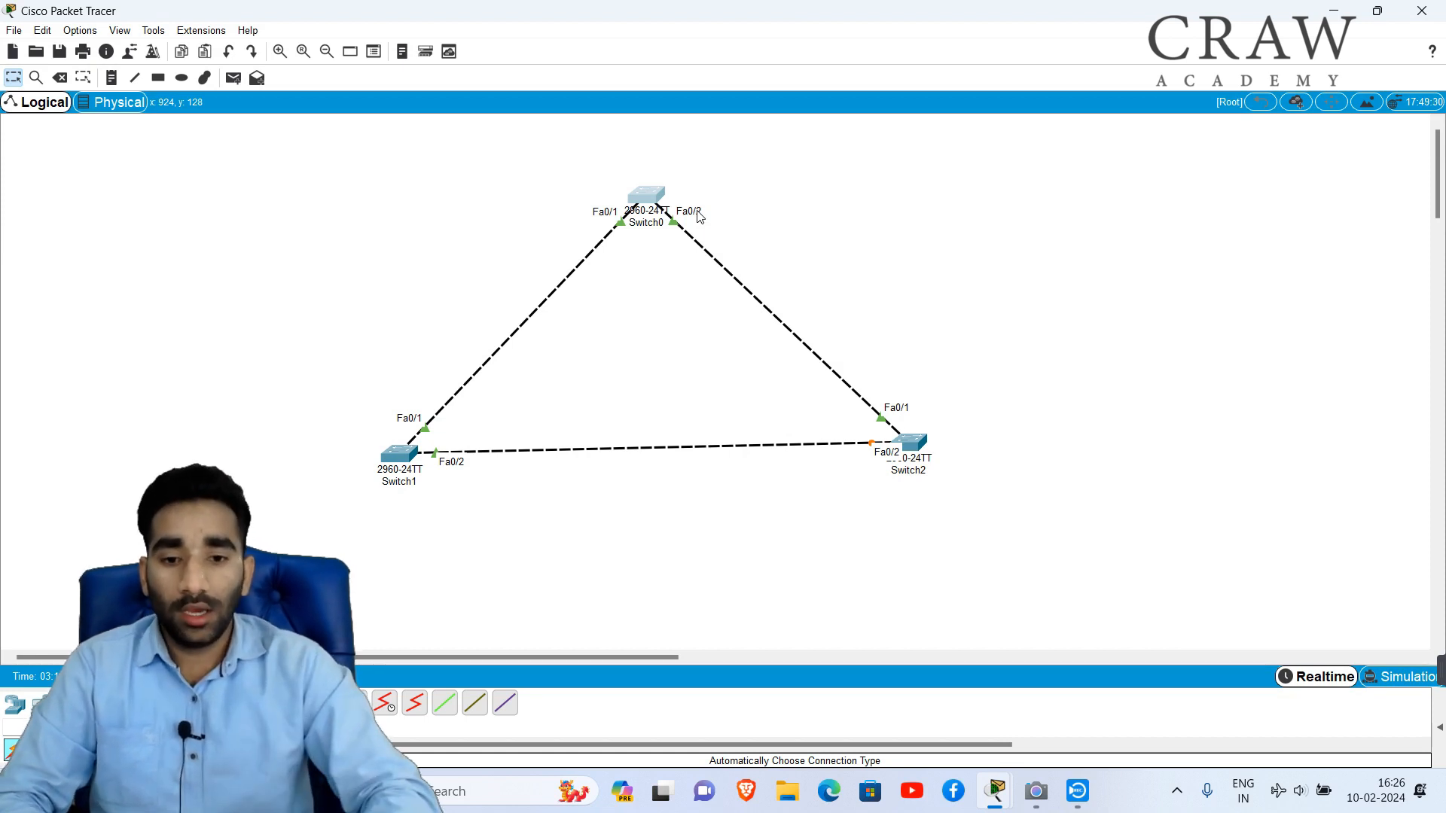
left_click_drag(586, 154, 717, 239)
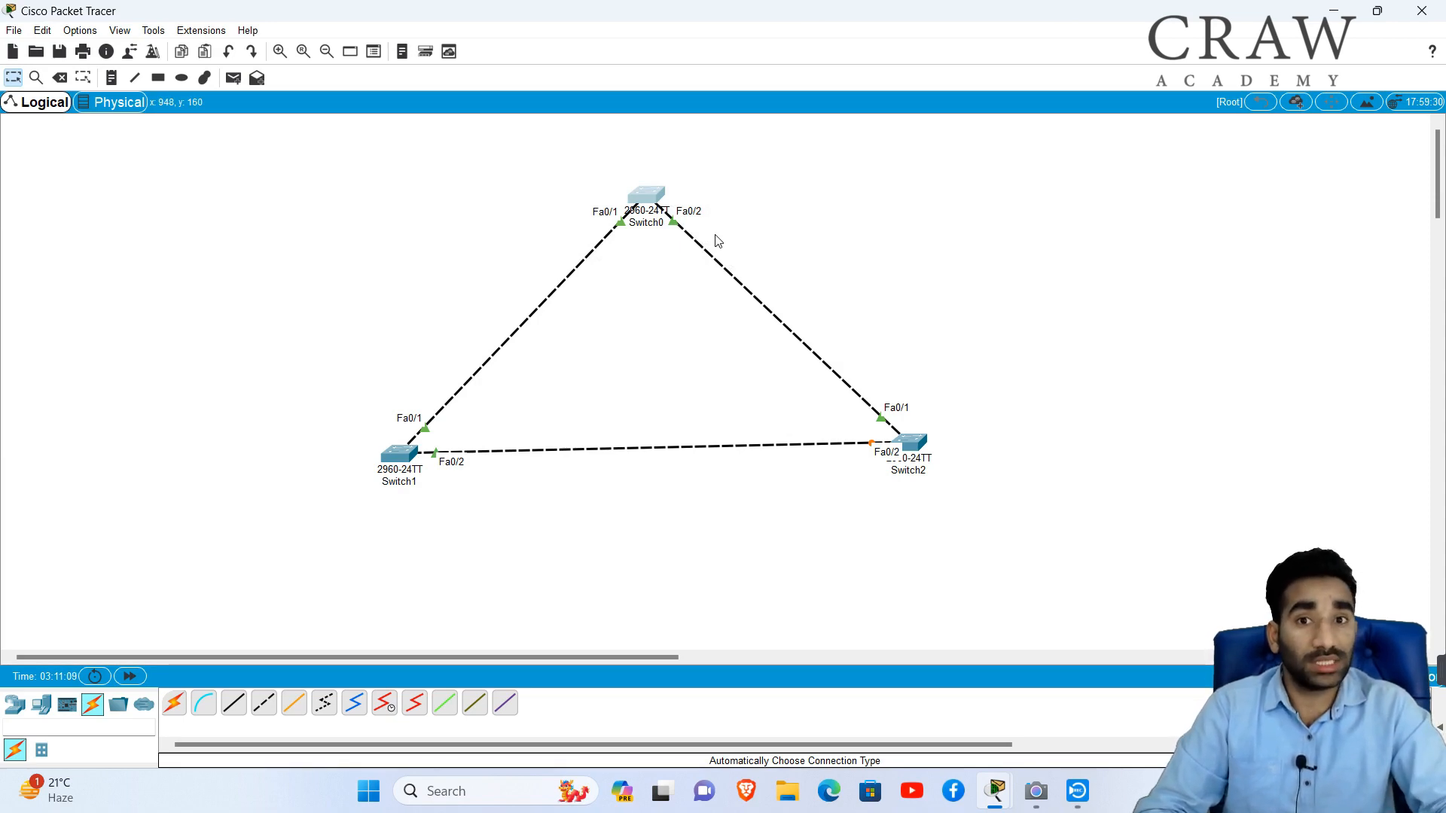
left_click(646, 333)
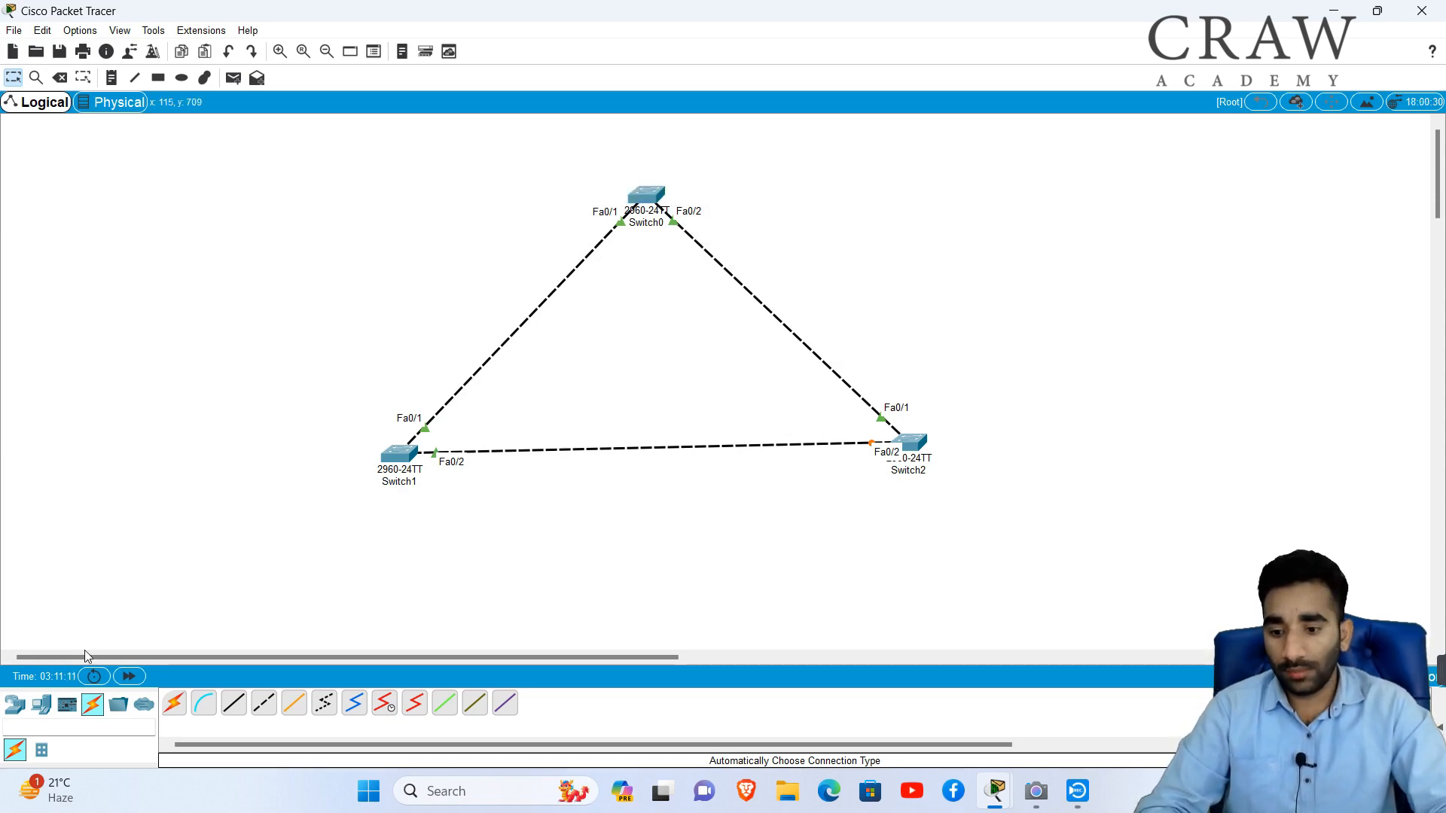
Add a fourth 2960-24TT switch to the workspace, above Switch2 and away from the existing triangle
left_click(14, 704)
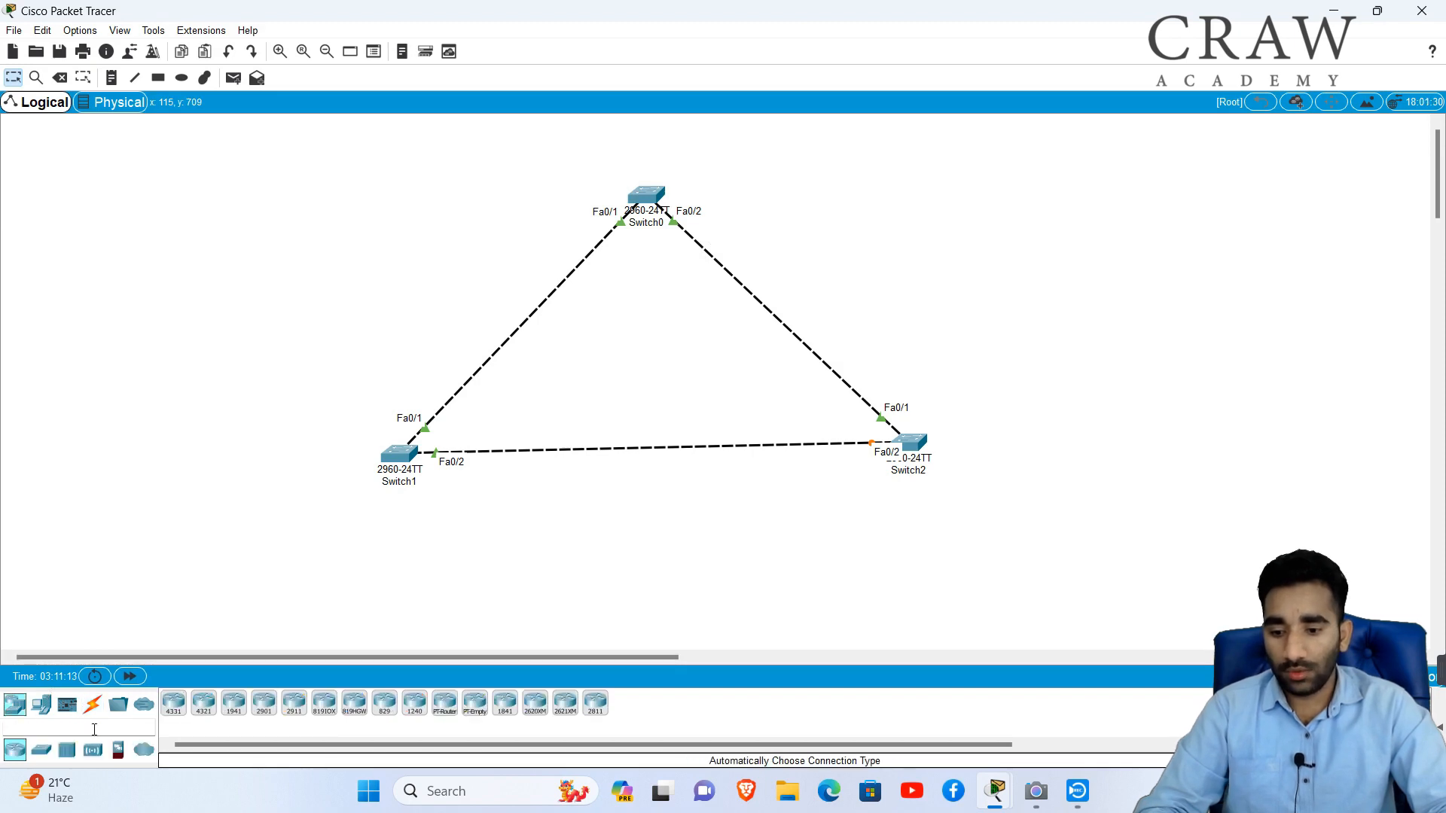
left_click(42, 749)
left_click(181, 712)
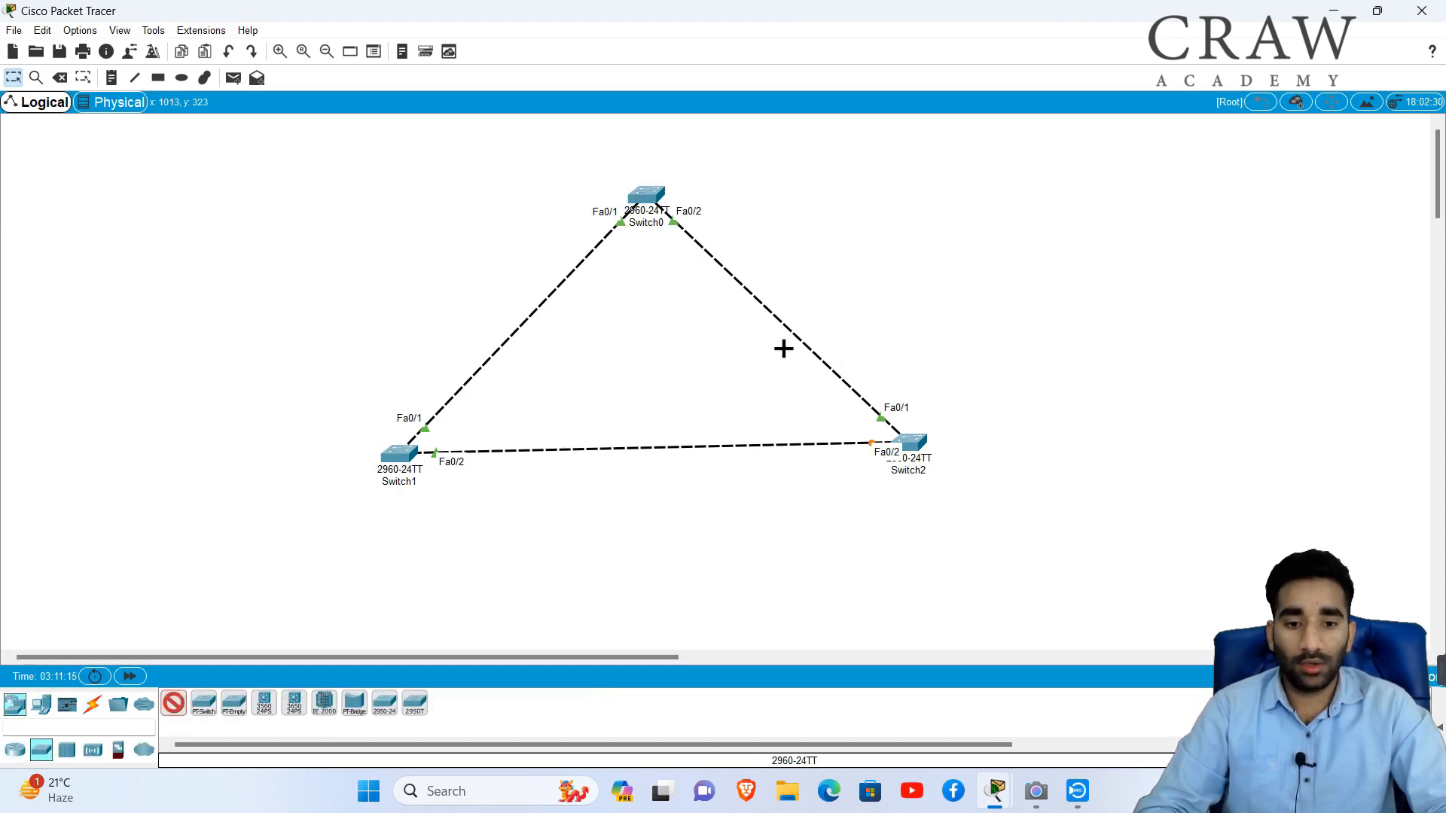
left_click(956, 229)
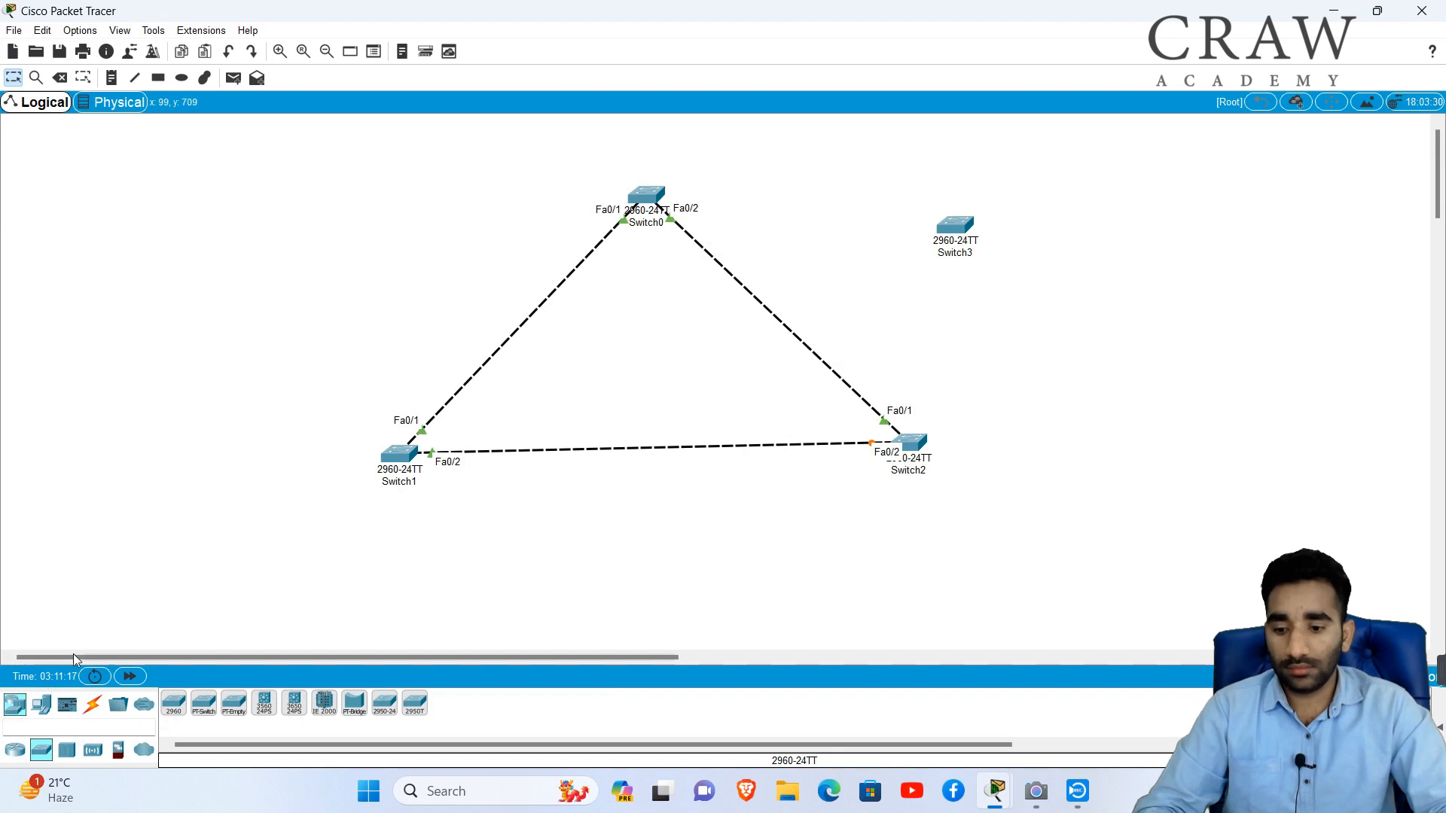
Connect Switch3 to Switch1 and Switch2 with automatically chosen cables, and fast-forward the simulation time
left_click(94, 706)
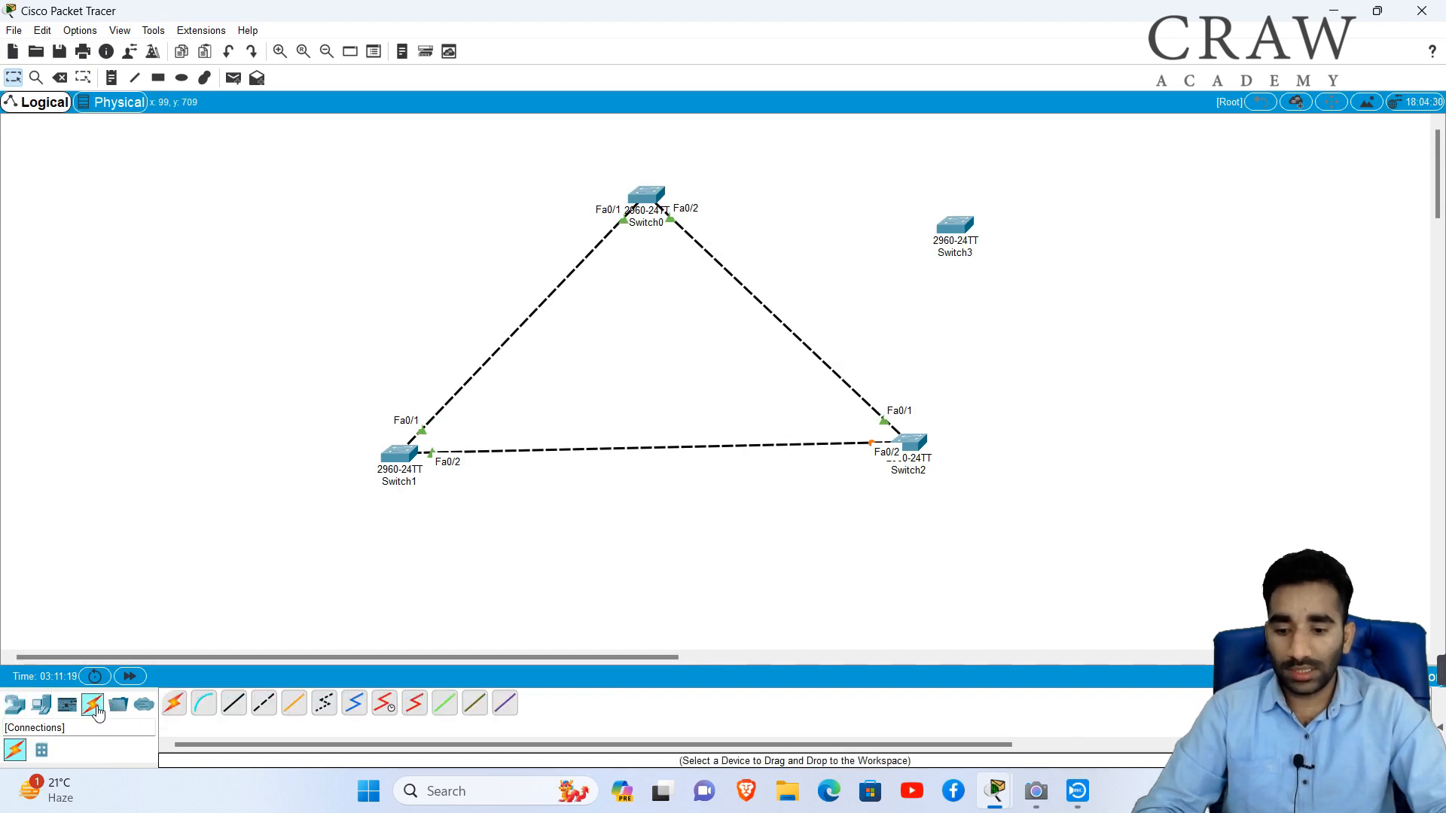
left_click(174, 703)
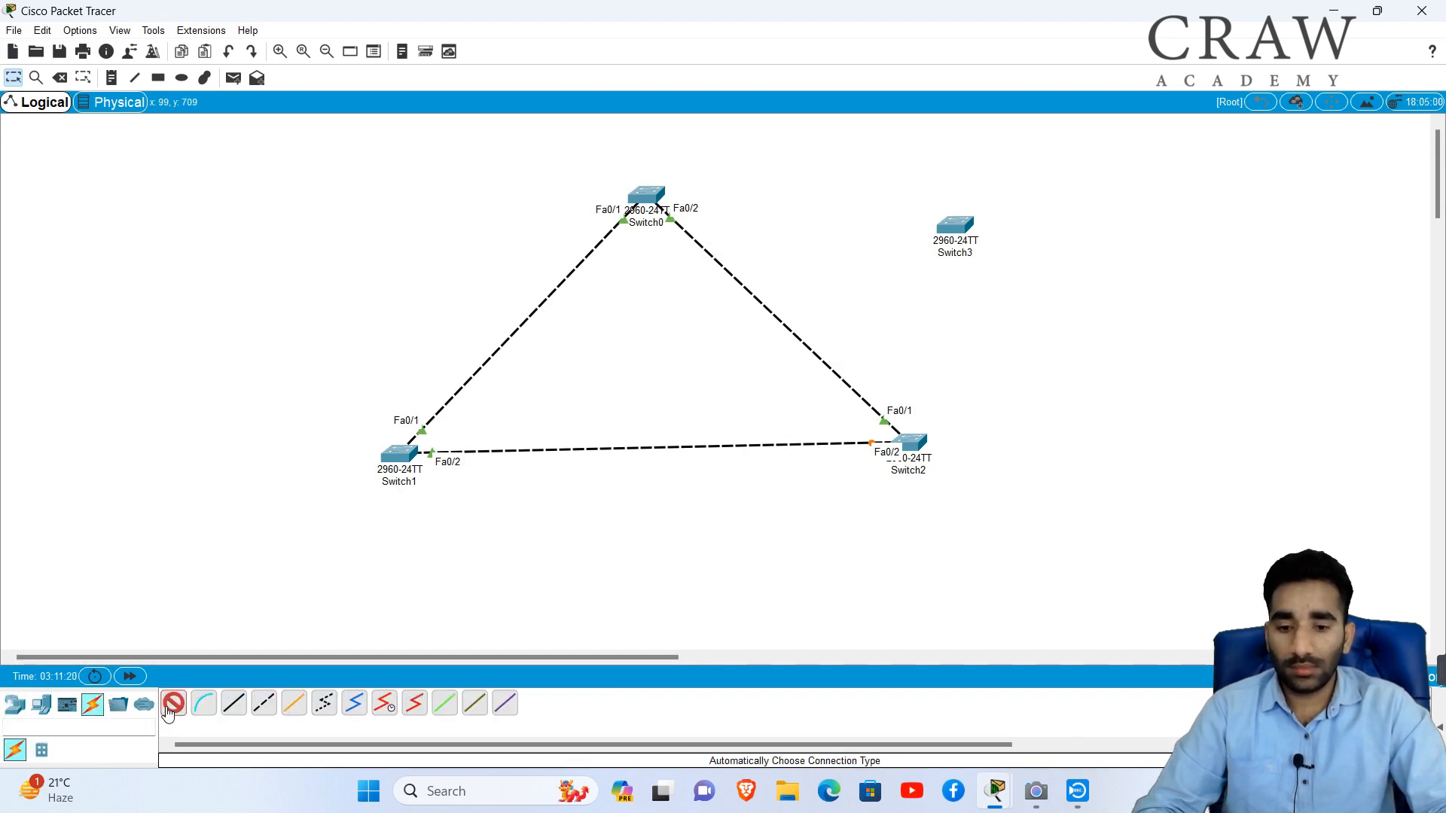
left_click(398, 453)
left_click(956, 228)
left_click(956, 228)
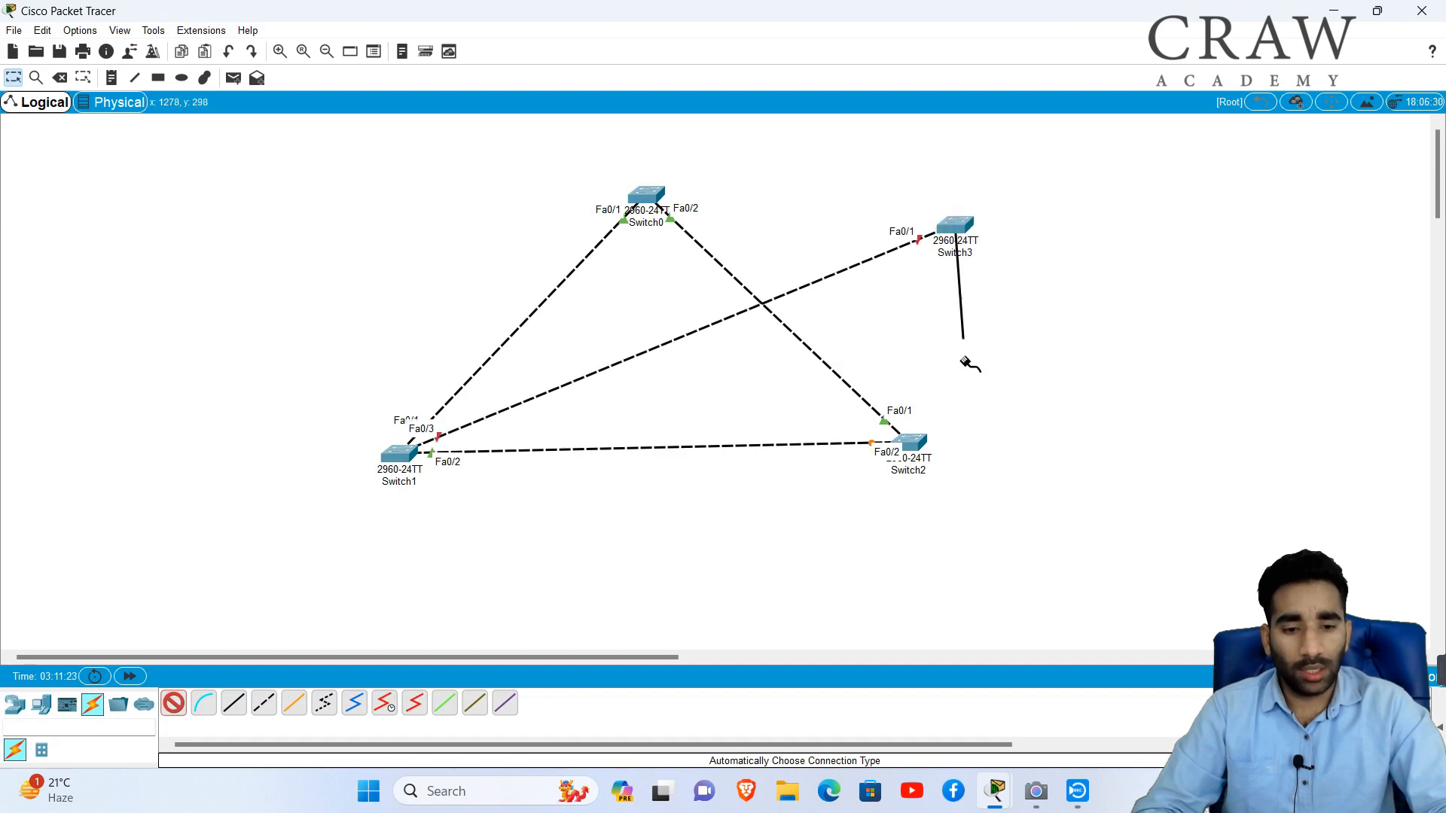
left_click(910, 442)
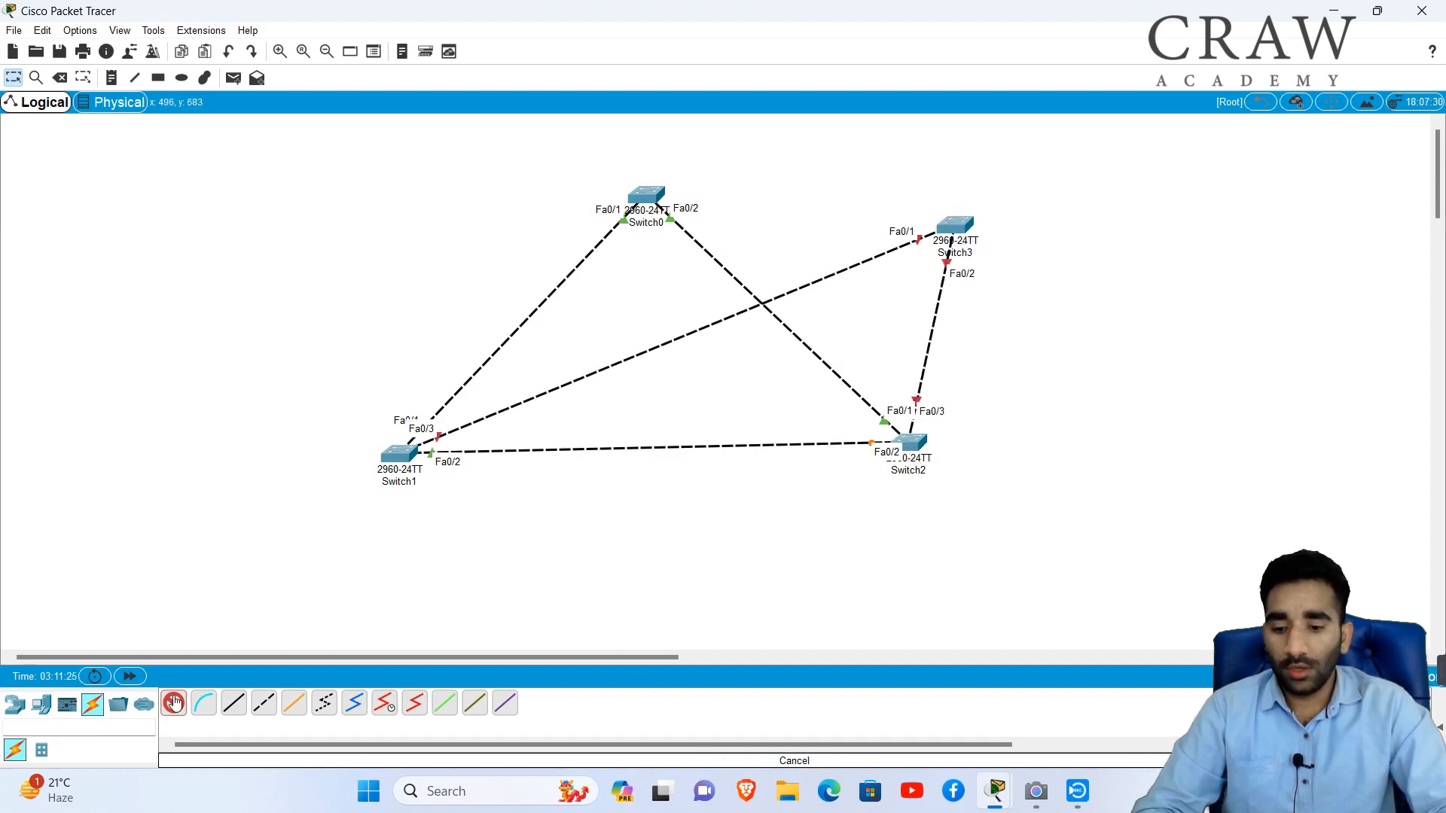
left_click(130, 676)
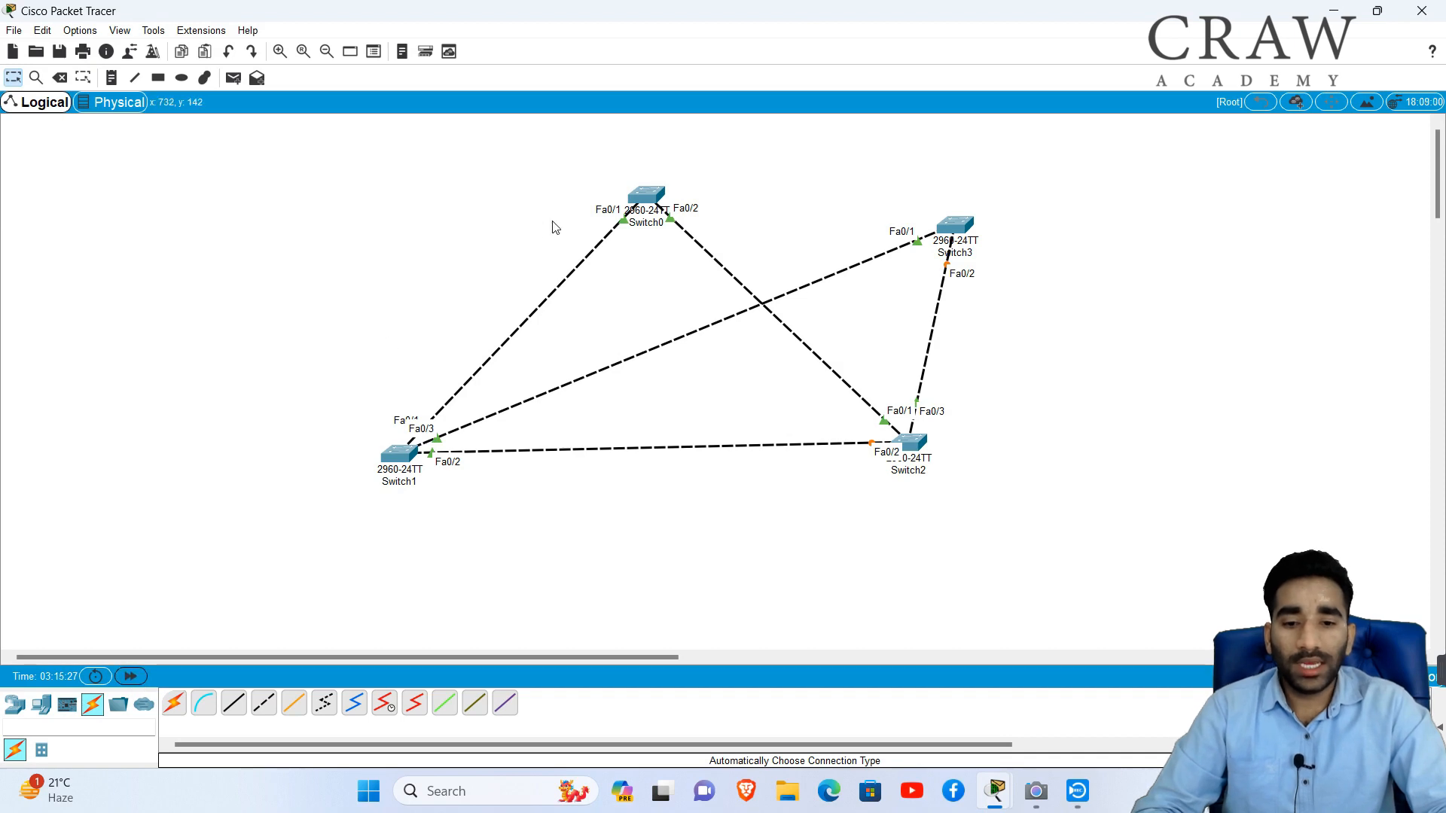
Run show spanning-tree on Switch0, examine its root status line, and return to the topology
left_click_drag(579, 159, 692, 218)
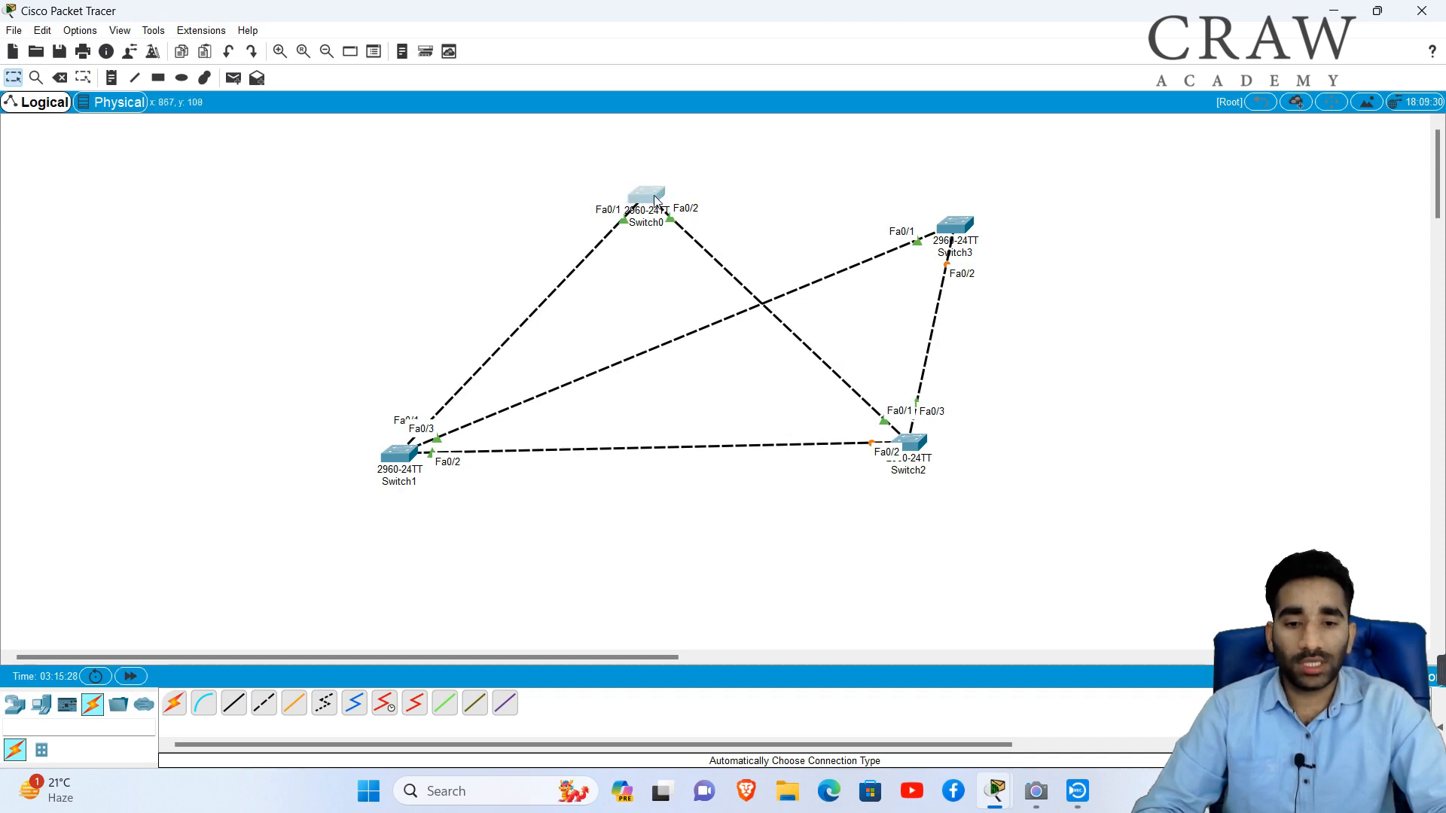
left_click(656, 199)
left_click(933, 367)
key("Return")
key("Return")
key("Return")
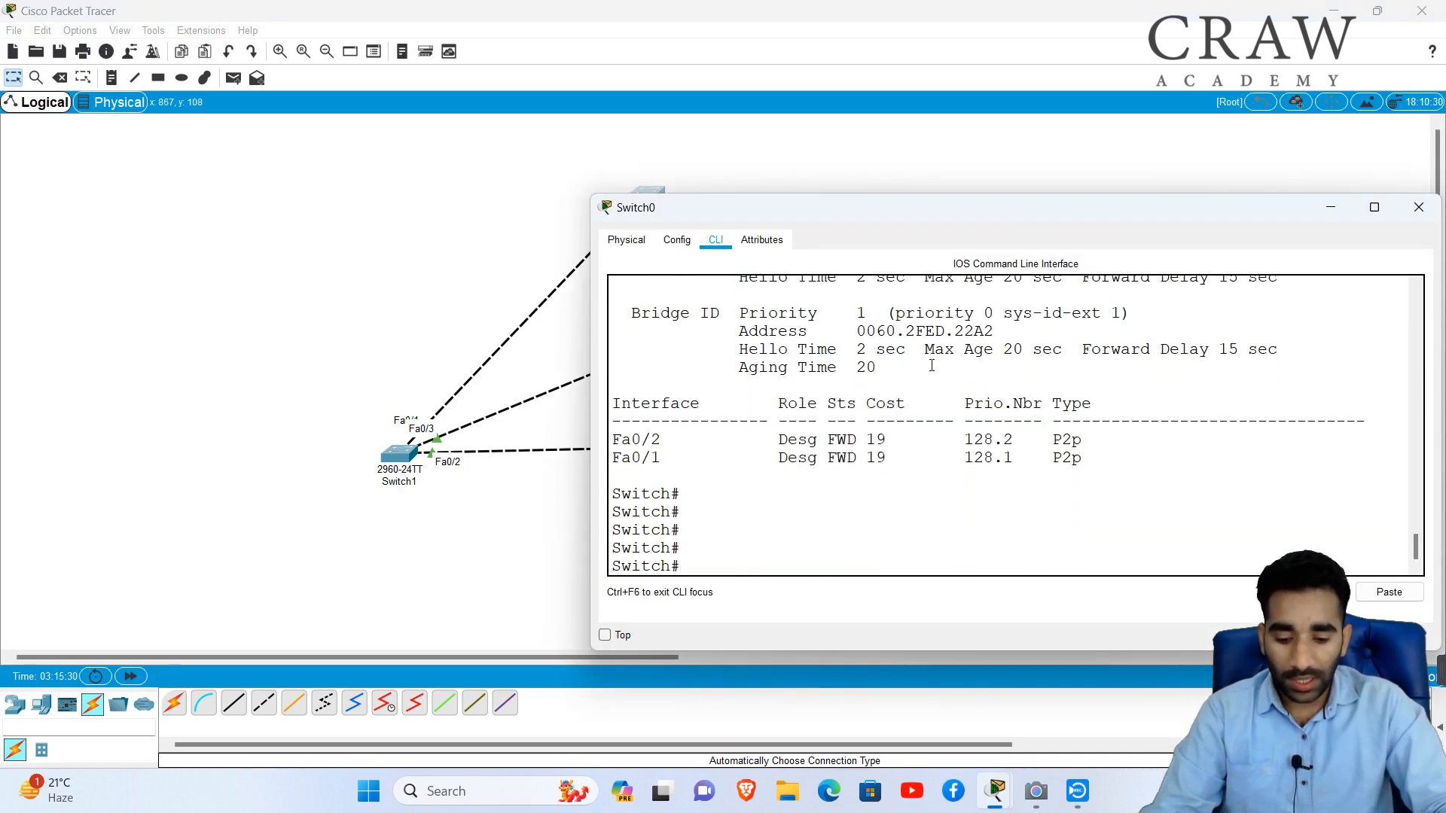
type("sh")
key("Tab")
type("sp")
key("Tab")
key("Return")
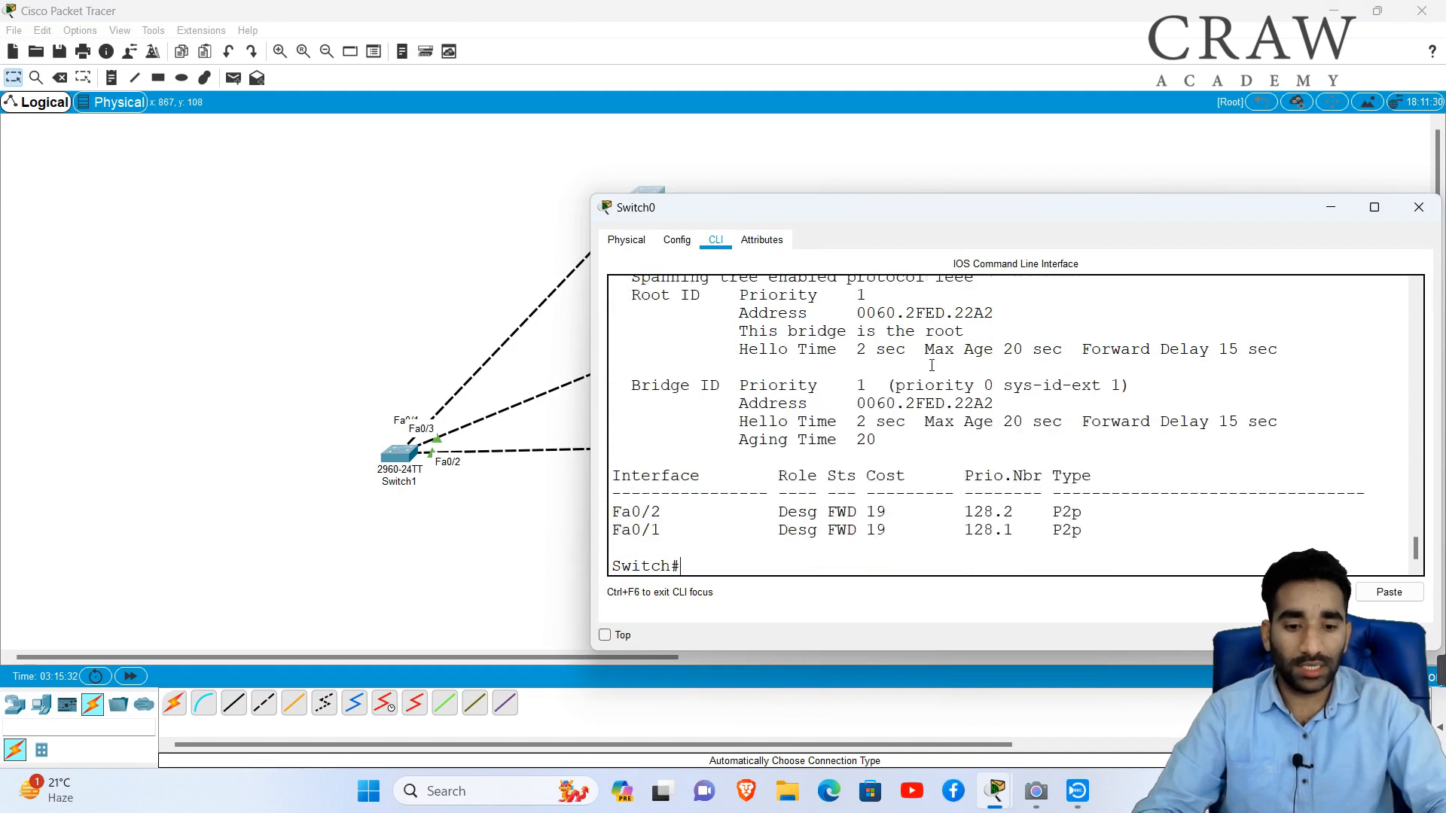
left_click_drag(735, 329, 1002, 338)
left_click(452, 239)
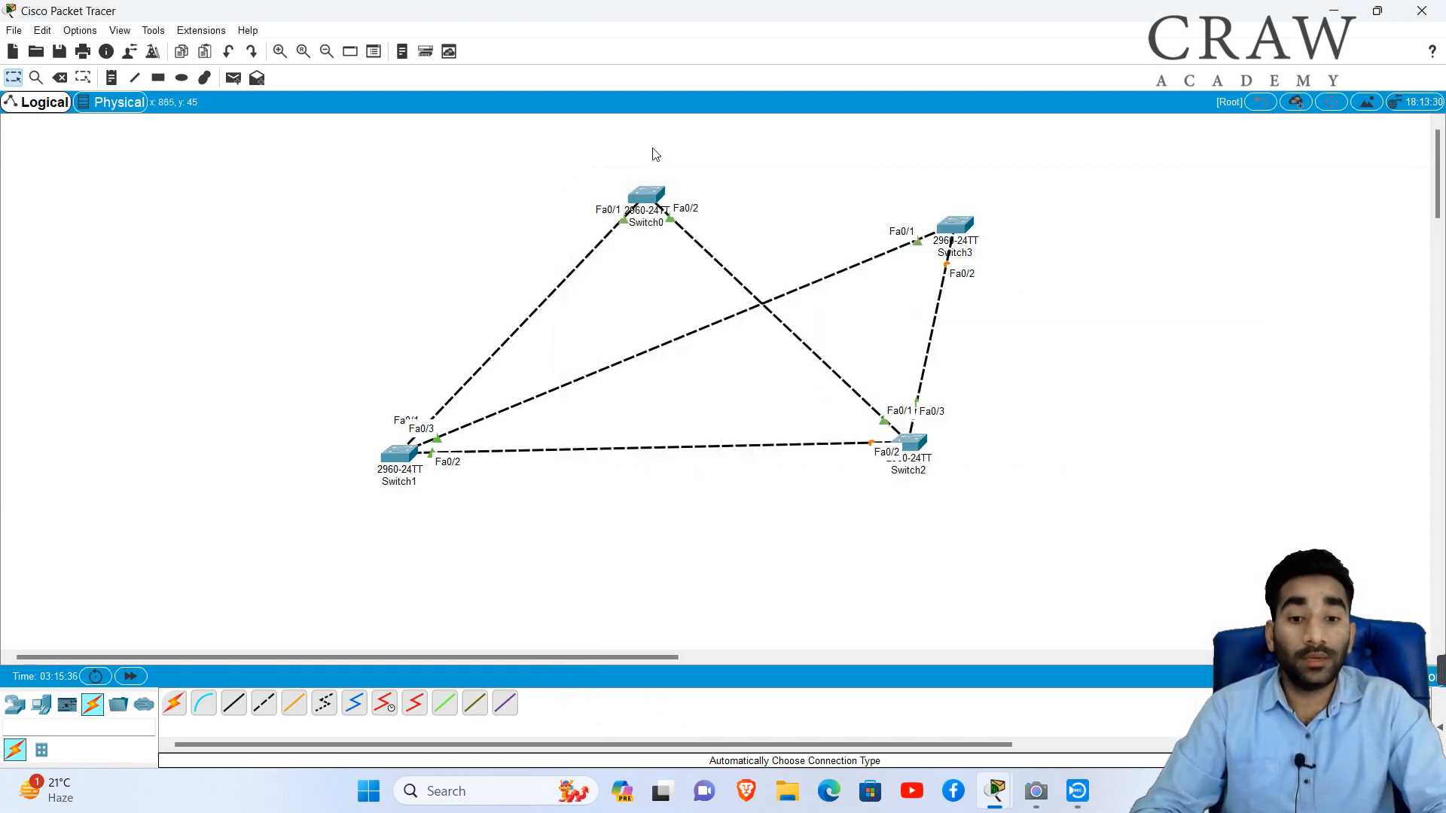
left_click_drag(589, 151, 723, 226)
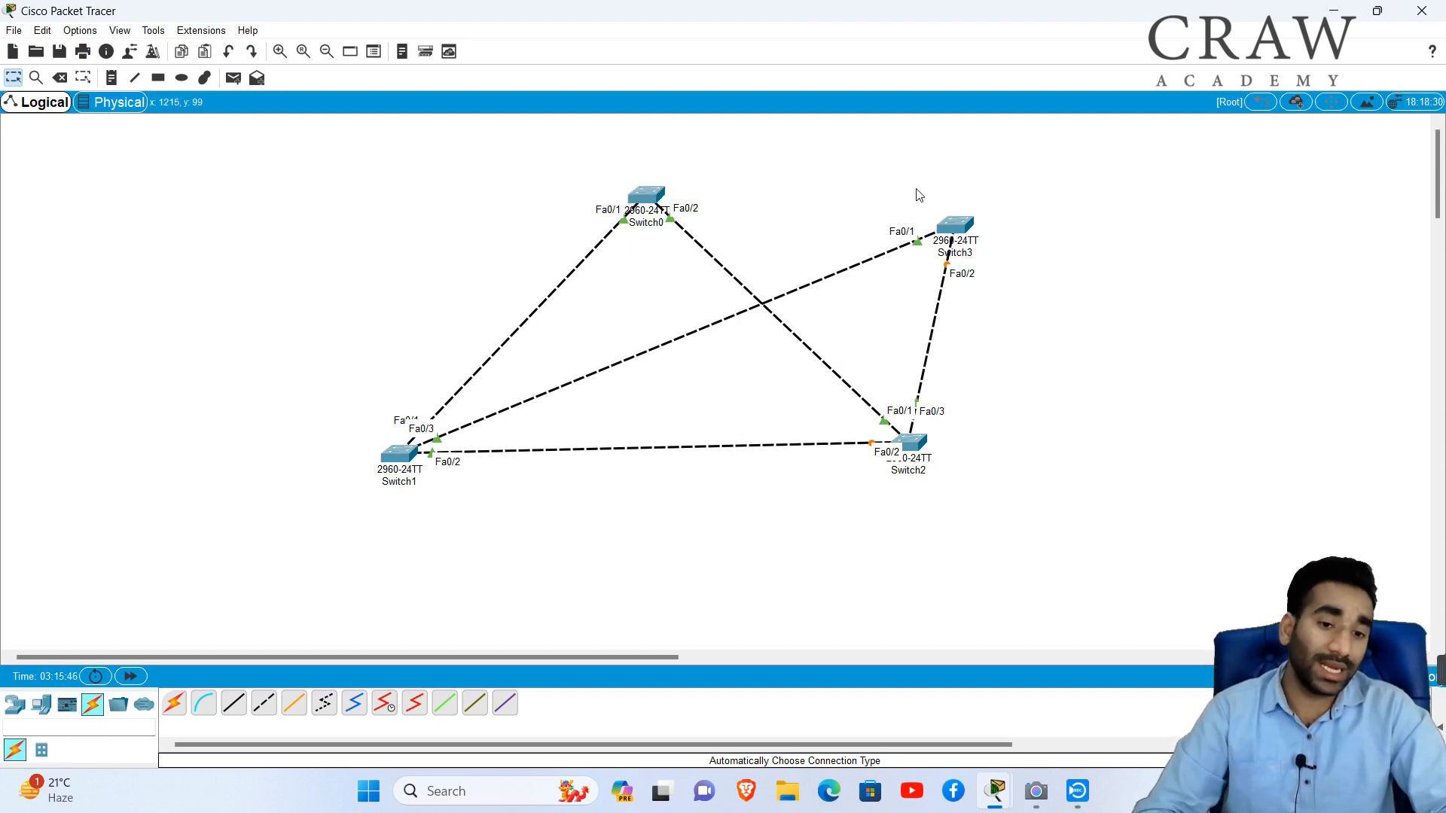
left_click_drag(917, 193, 1078, 326)
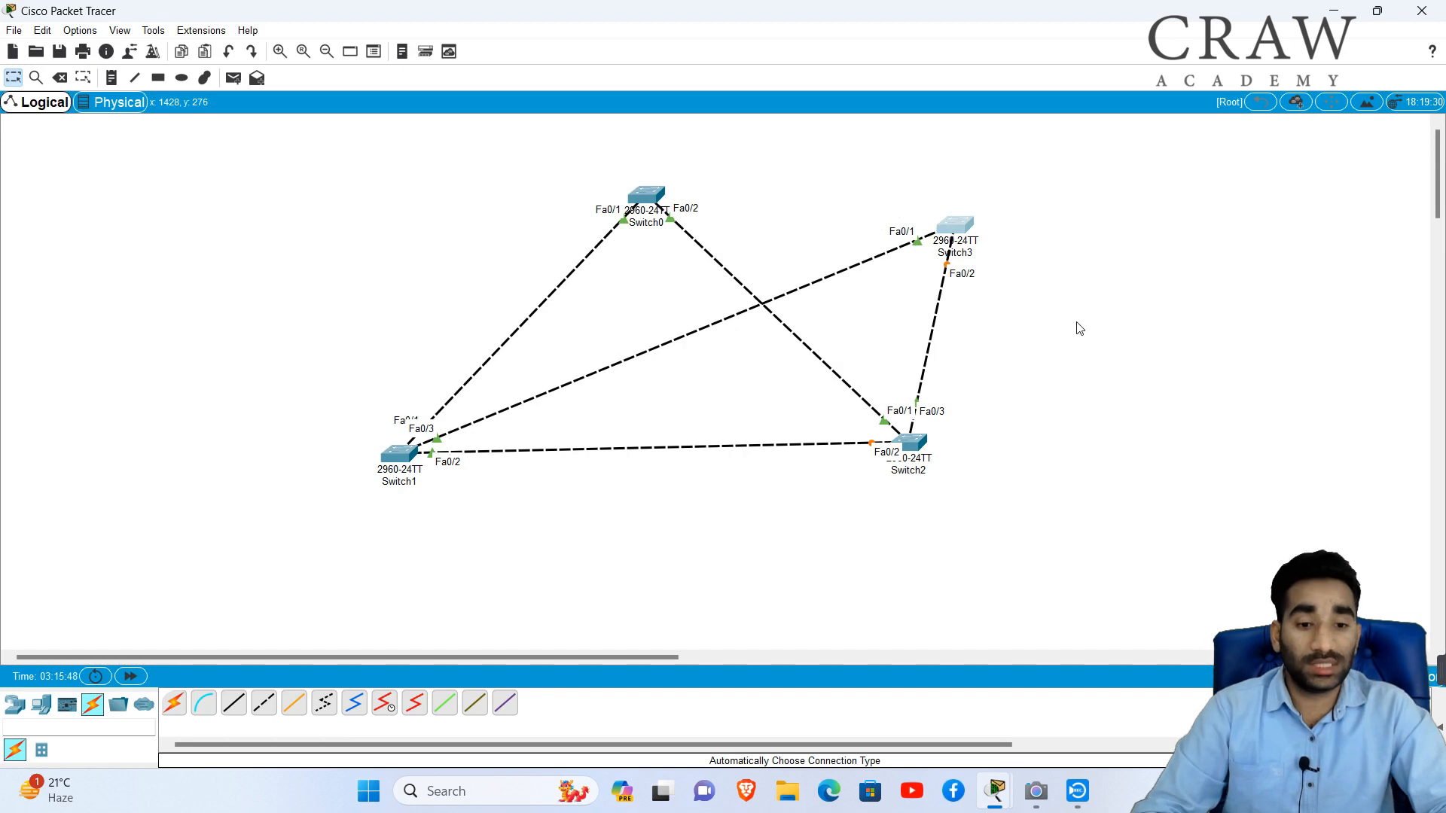
left_click_drag(894, 179, 1002, 257)
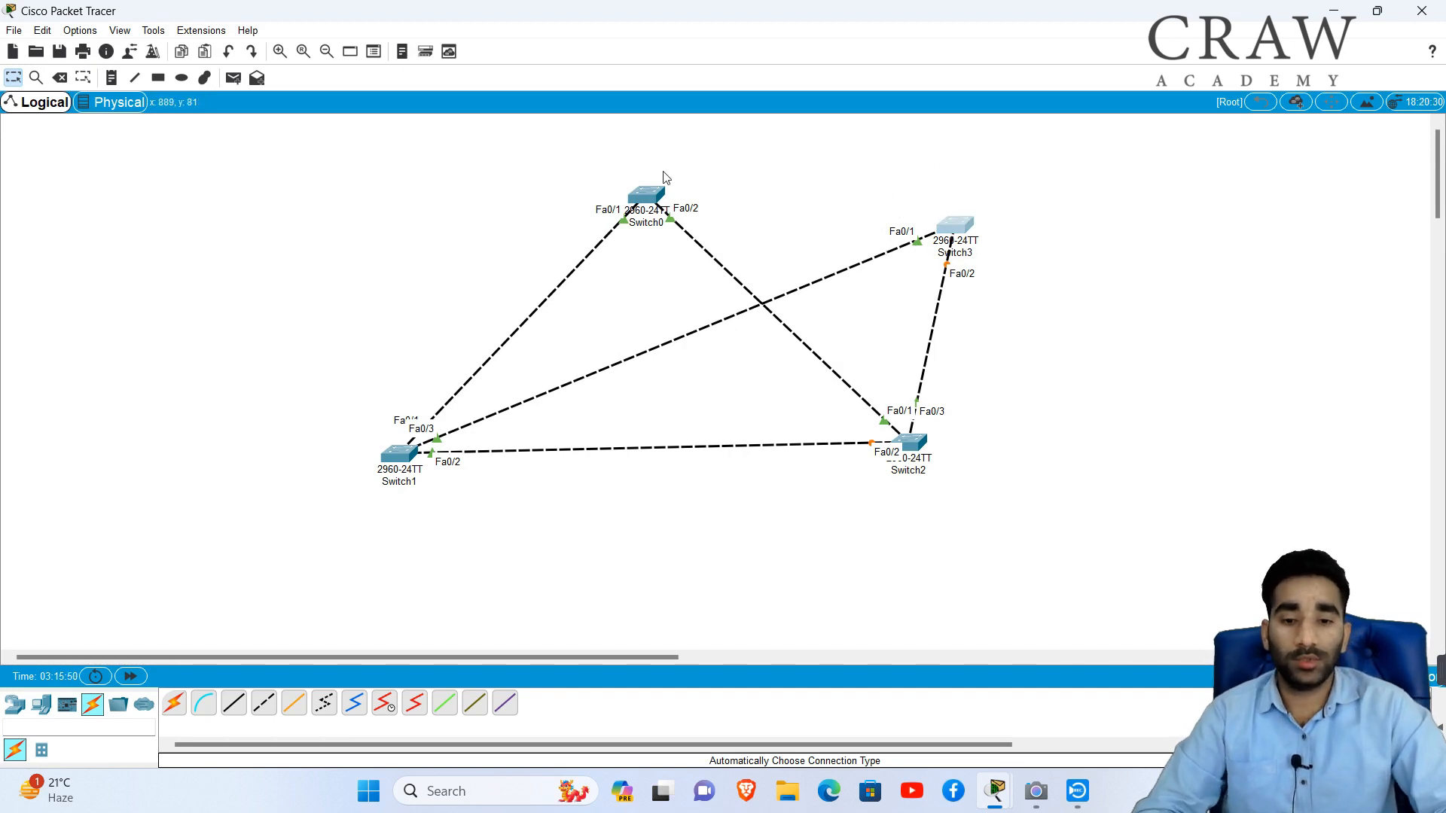
Reopen Switch0's command line and bring up a fresh privileged prompt
left_click_drag(586, 147, 655, 197)
left_click(652, 198)
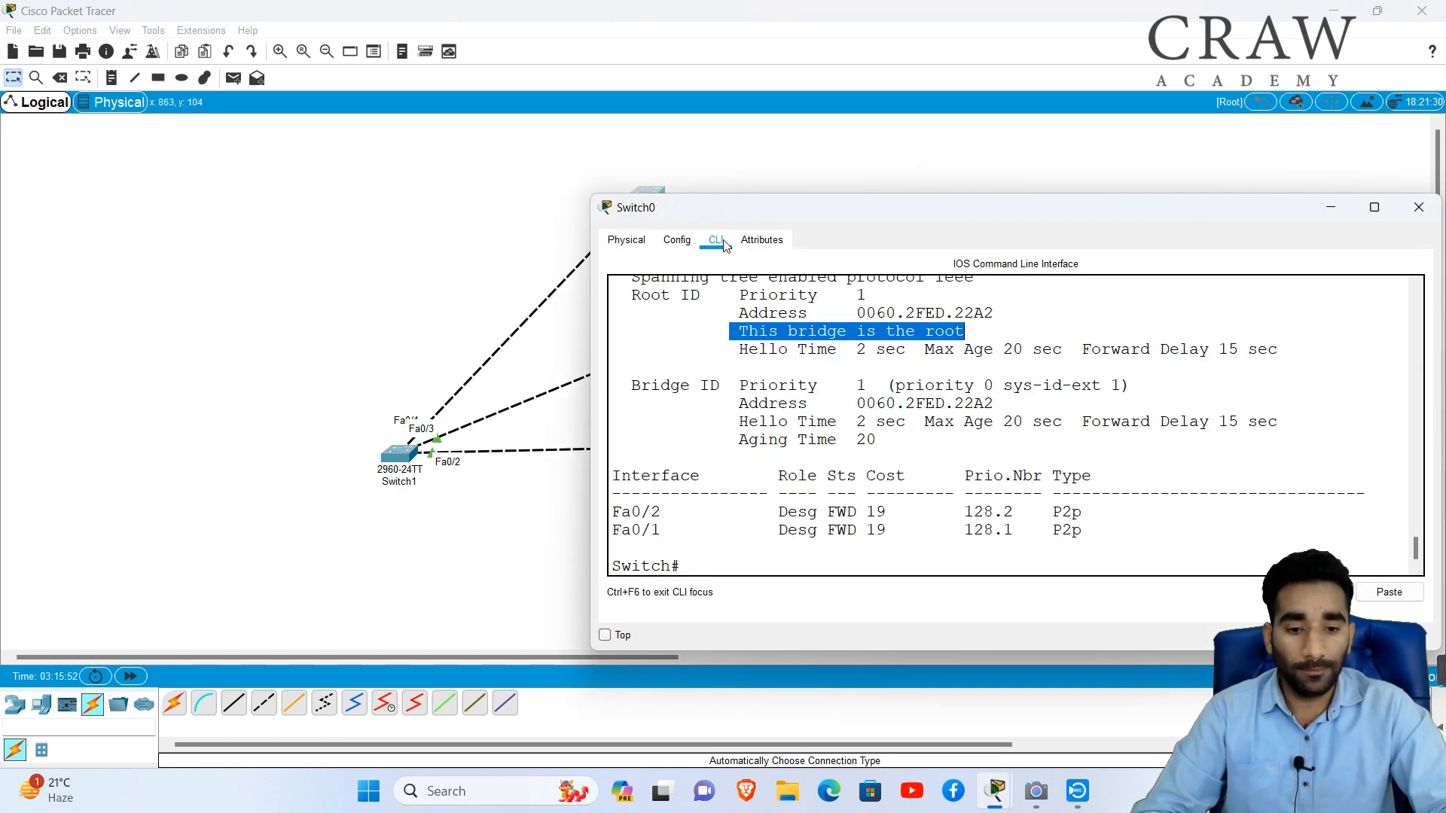
left_click(942, 396)
key("Return")
key("Return")
key("Return")
key("Return")
key("Return")
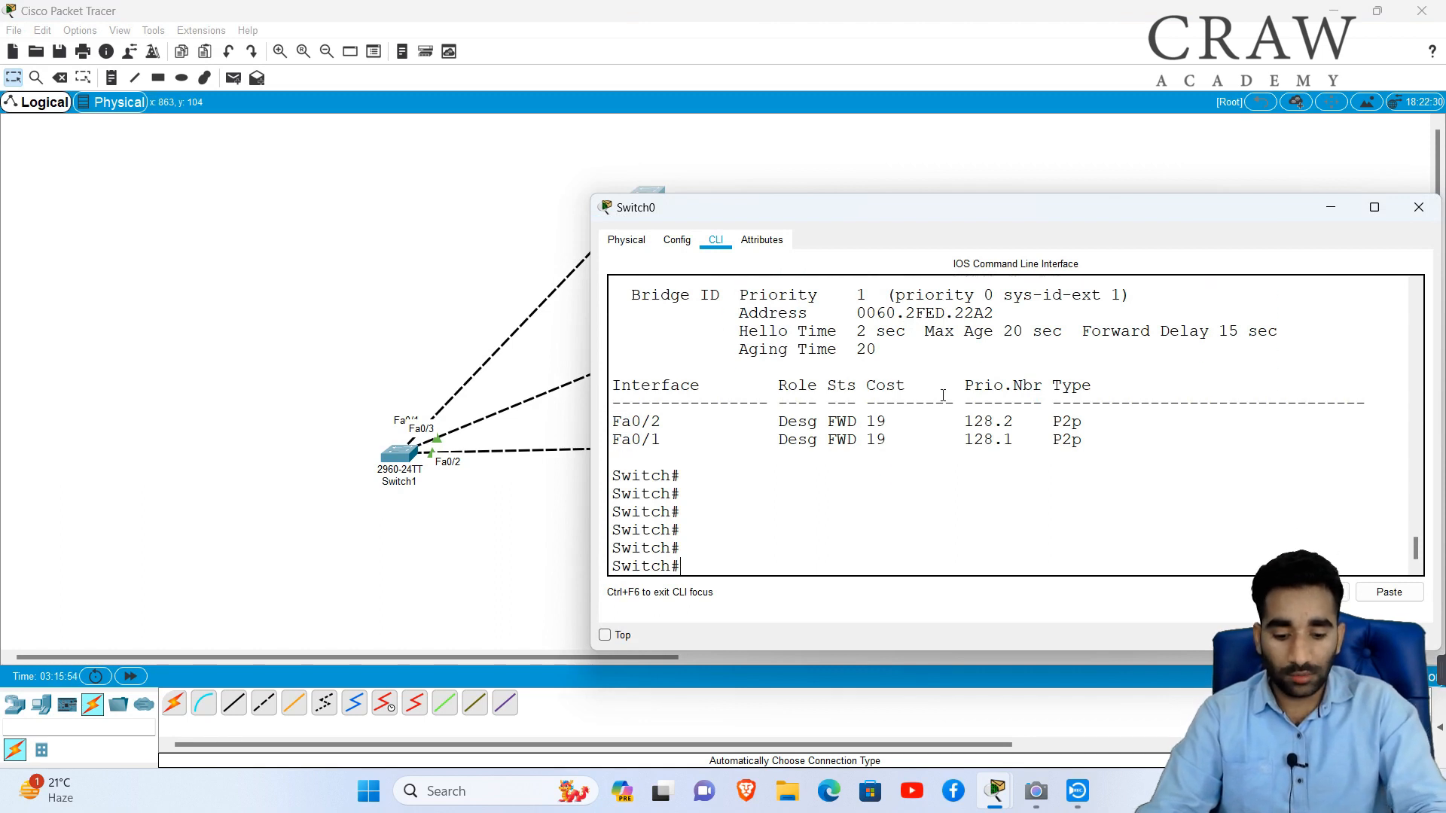
Enter global configuration mode on Switch0 from the terminal
type("condf")
key("Tab")
key("BackSpace")
key("BackSpace")
key("BackSpace")
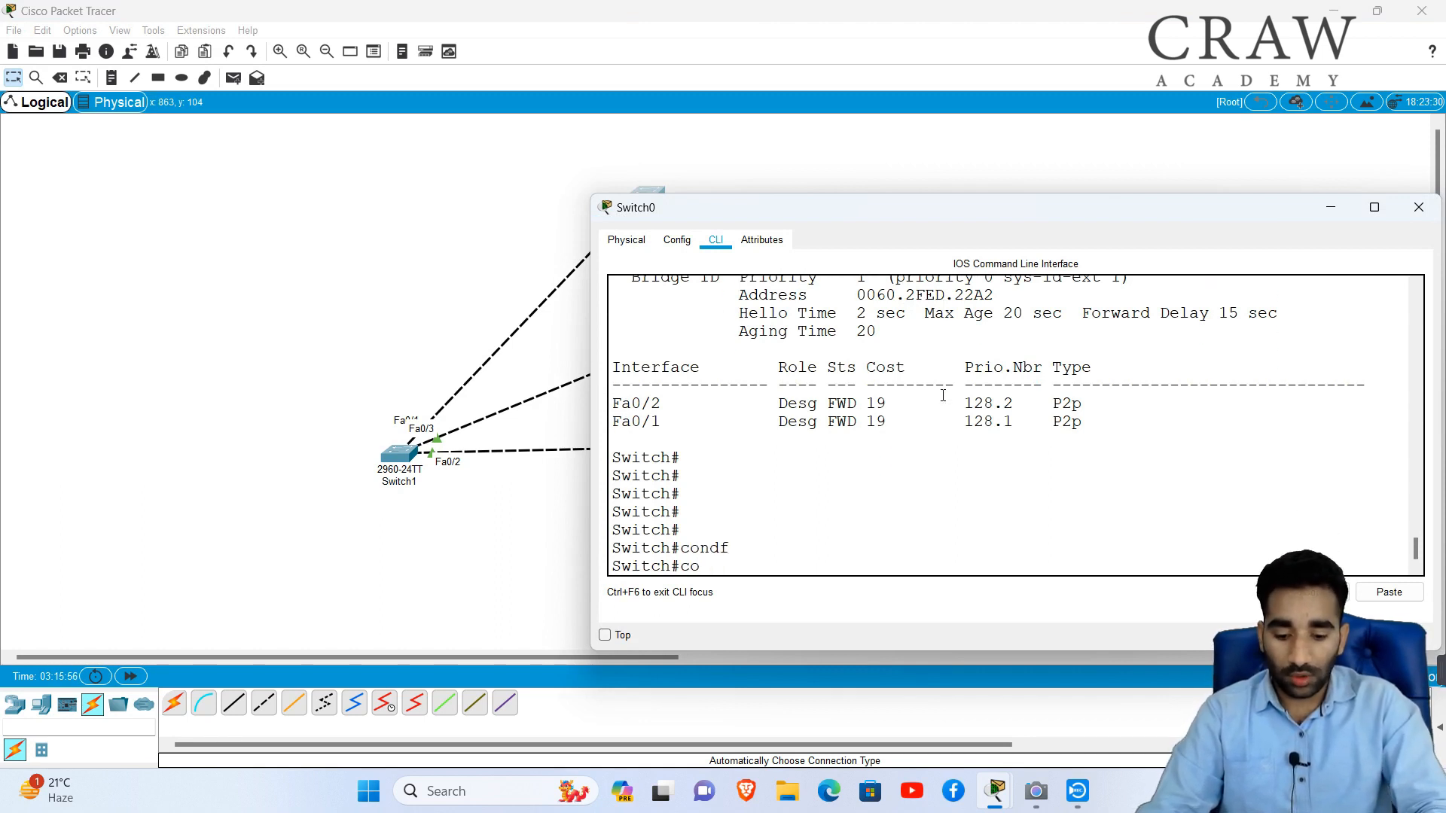
type("nf")
key("Tab")
key("Return")
key("Return")
key("Return")
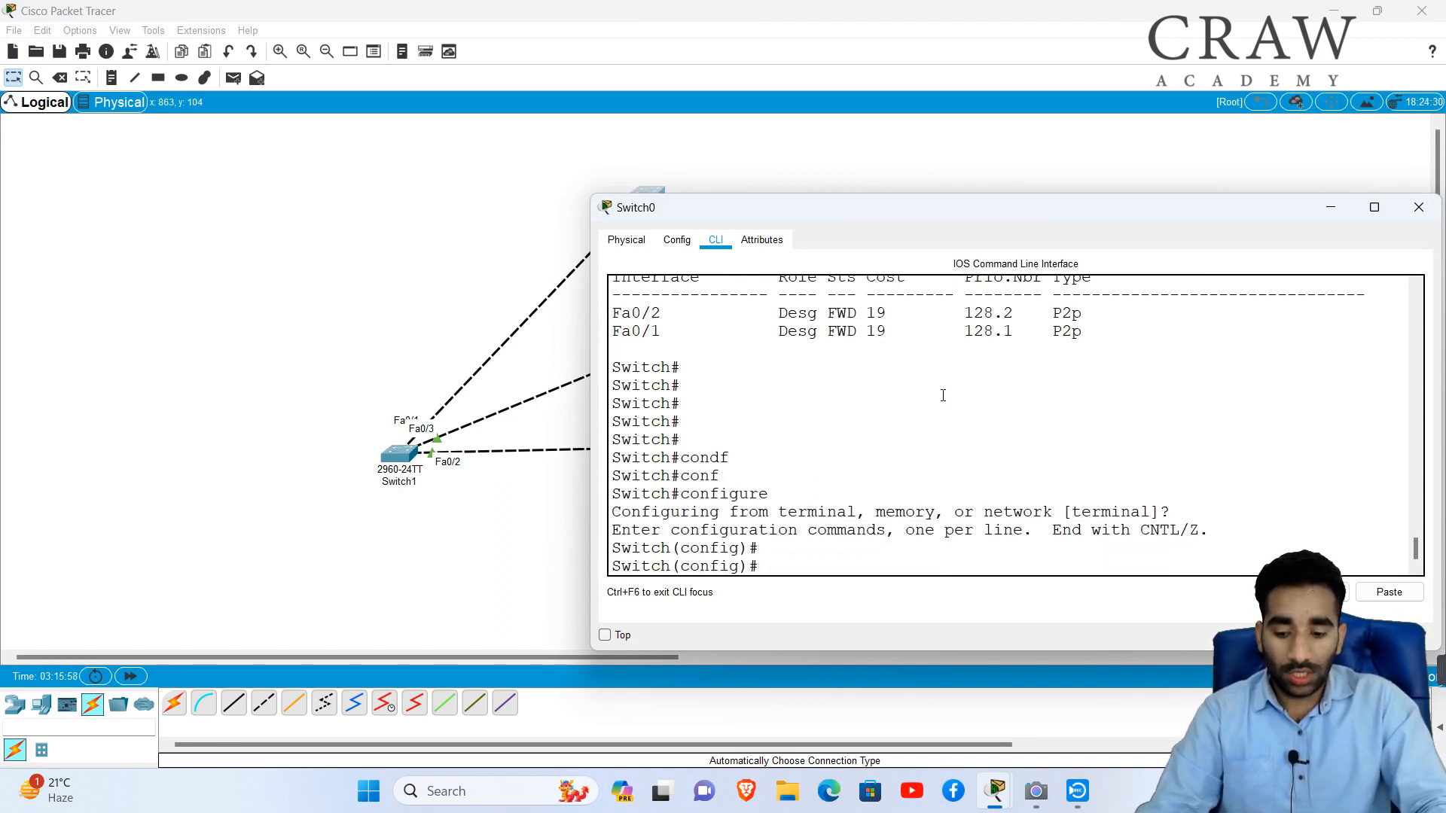
Make Switch0 the primary root with spanning-tree vlan 1 root primary, and return to the topology
type("sp")
key("Tab")
type("vl")
key("Tab")
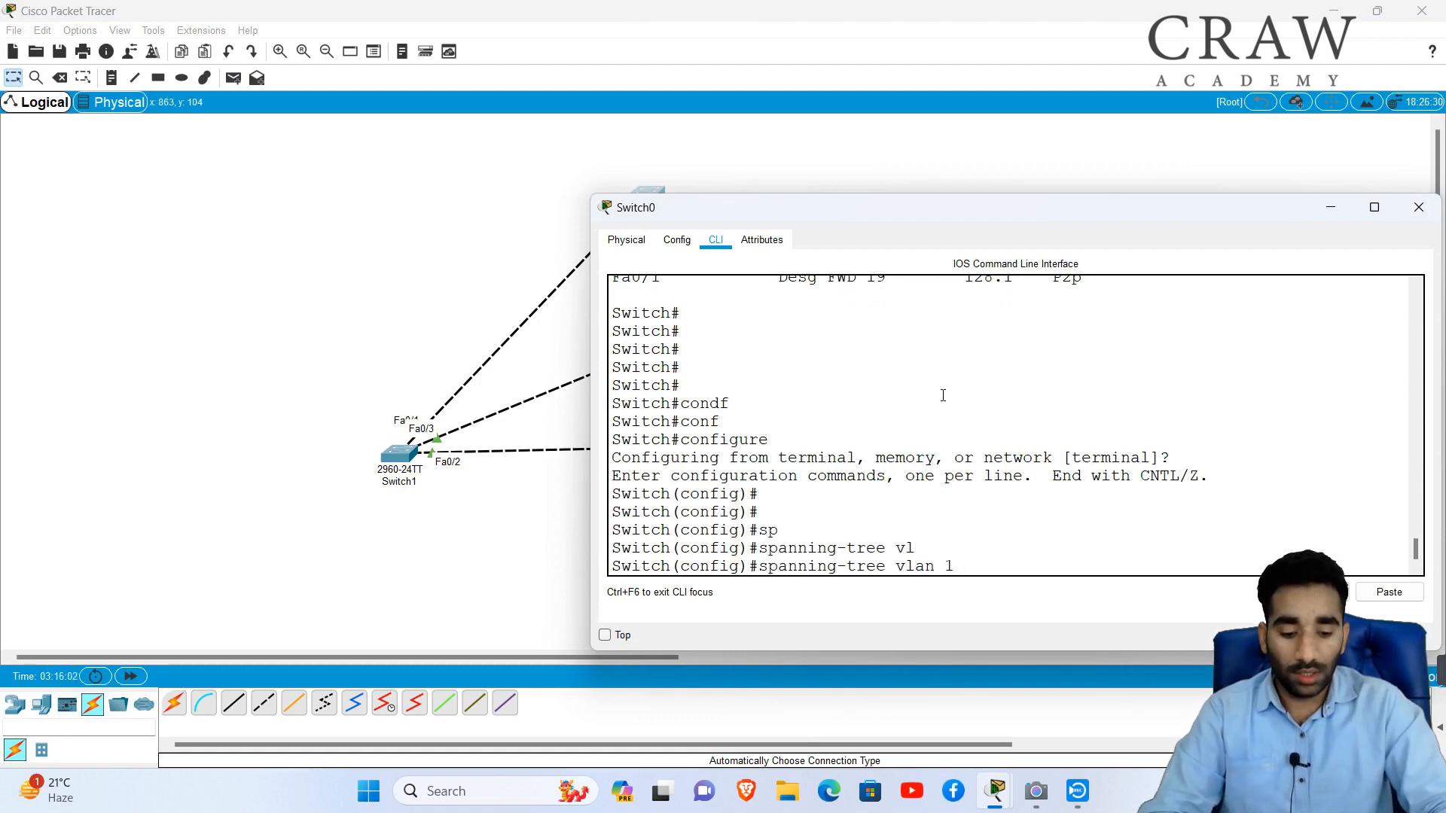
type("1 ro")
key("Tab")
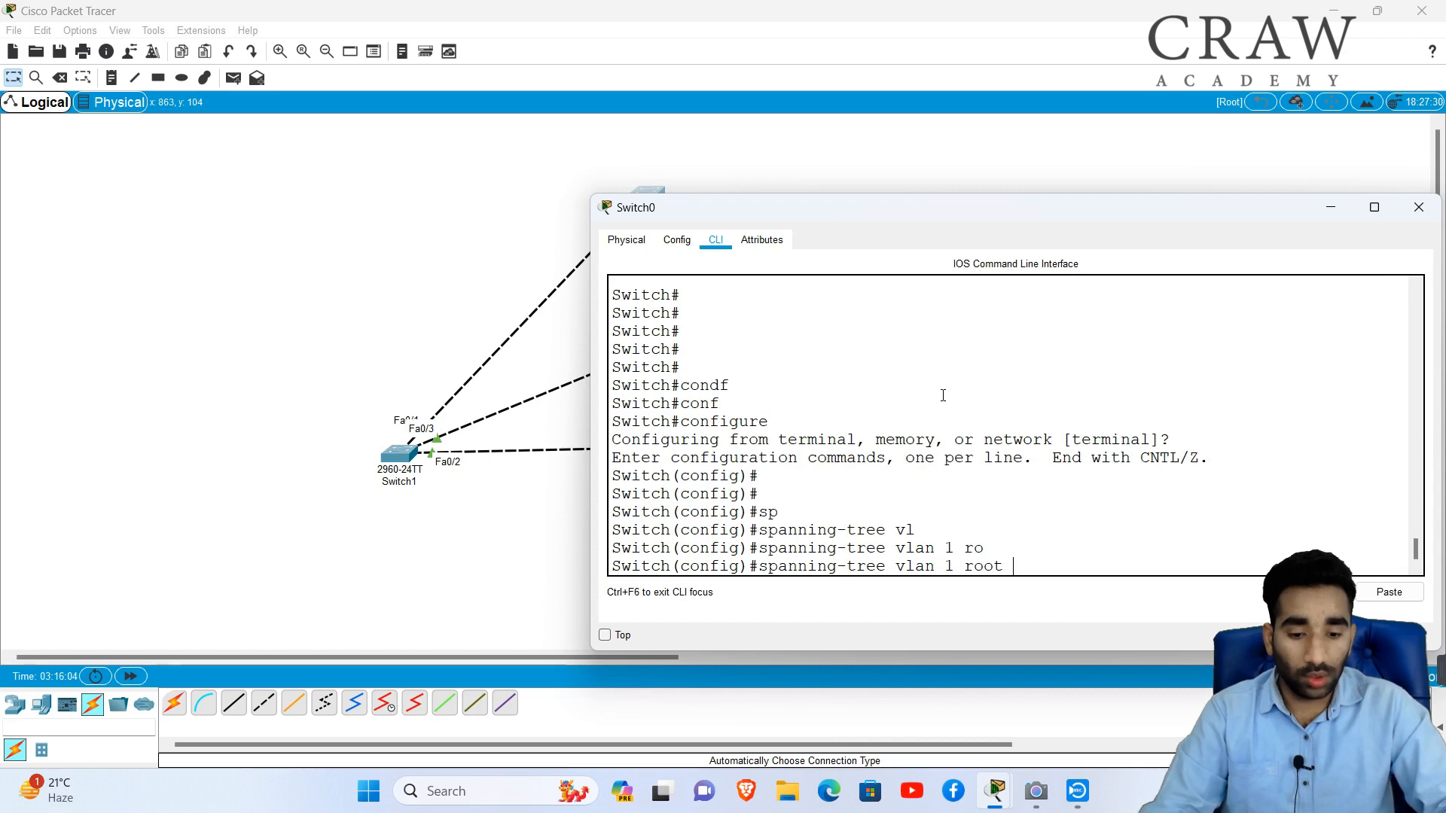
type("?")
type("p")
key("Tab")
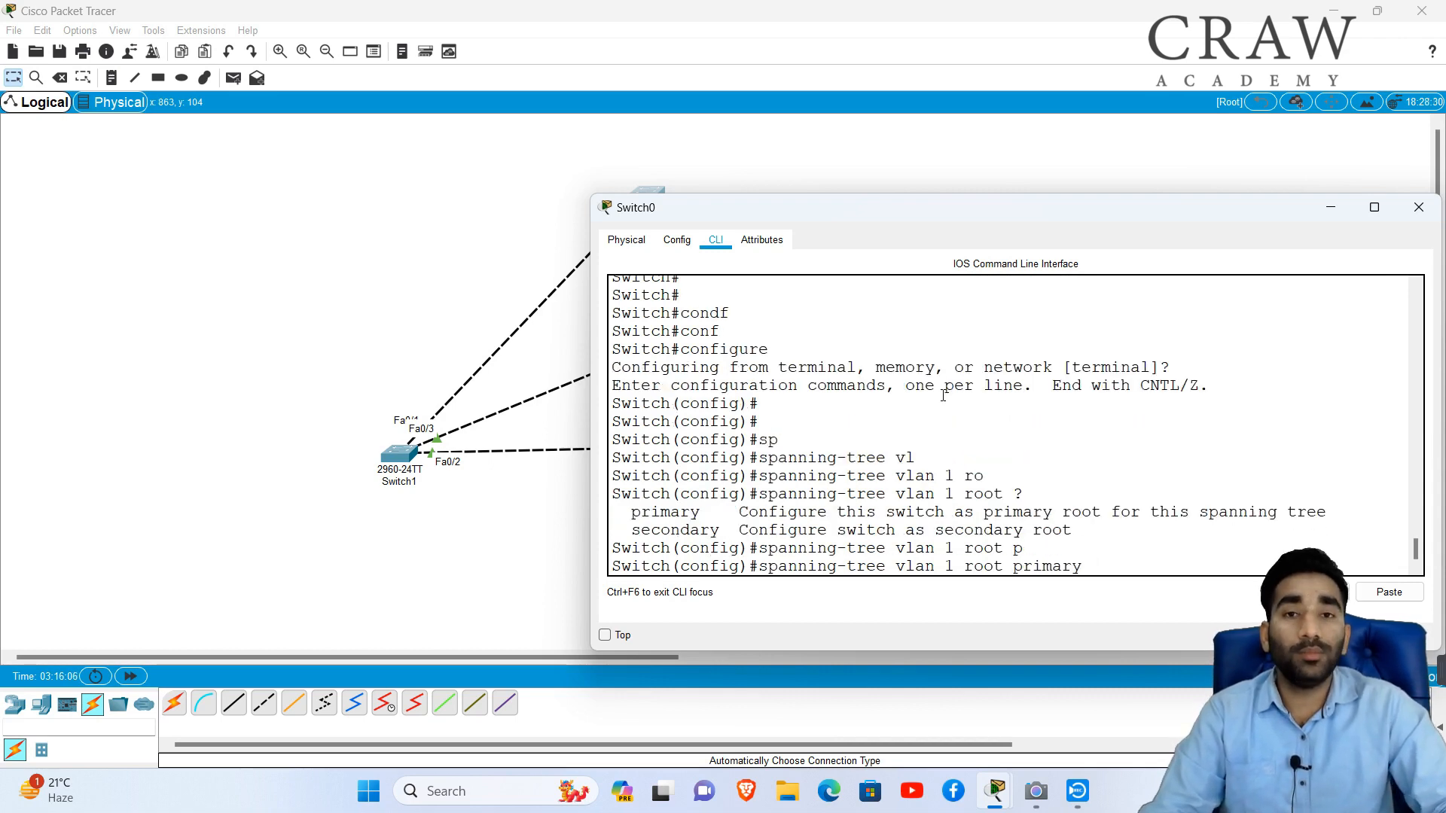
key("Return")
key("Return")
key("Return")
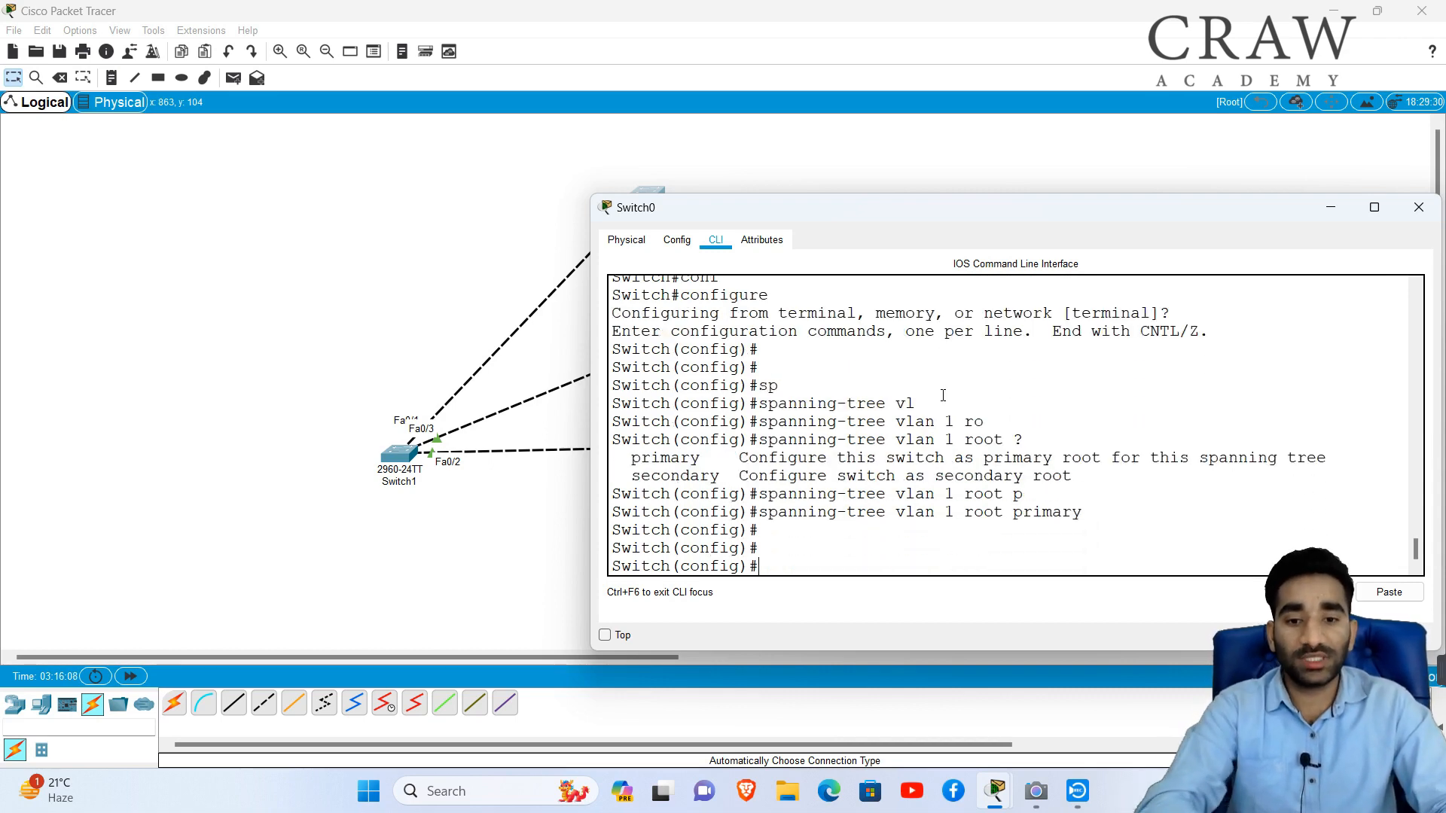
left_click(382, 23)
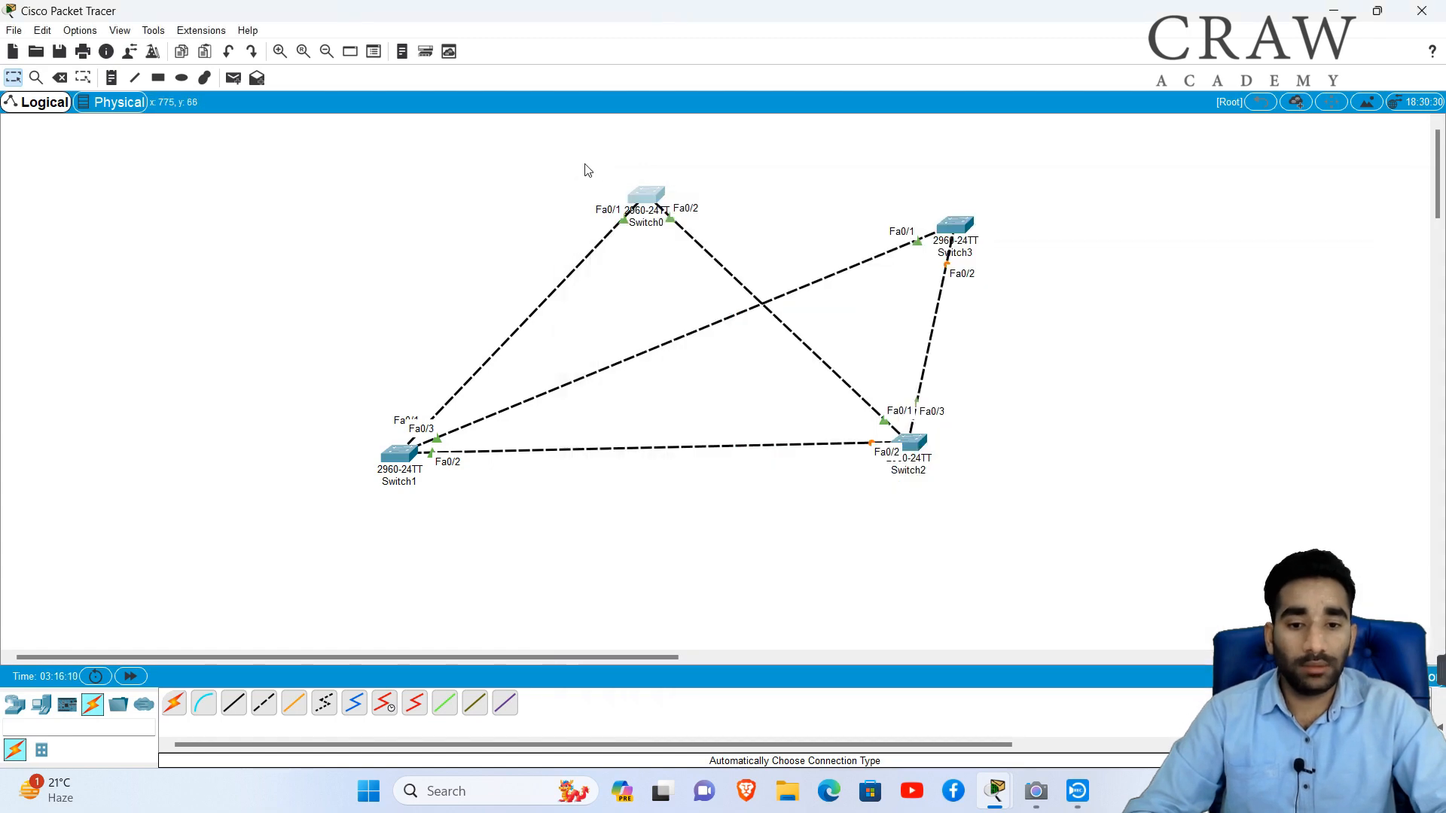
Open Switch3's command line in a widened device window and bring up its user prompt
left_click_drag(900, 182, 1022, 268)
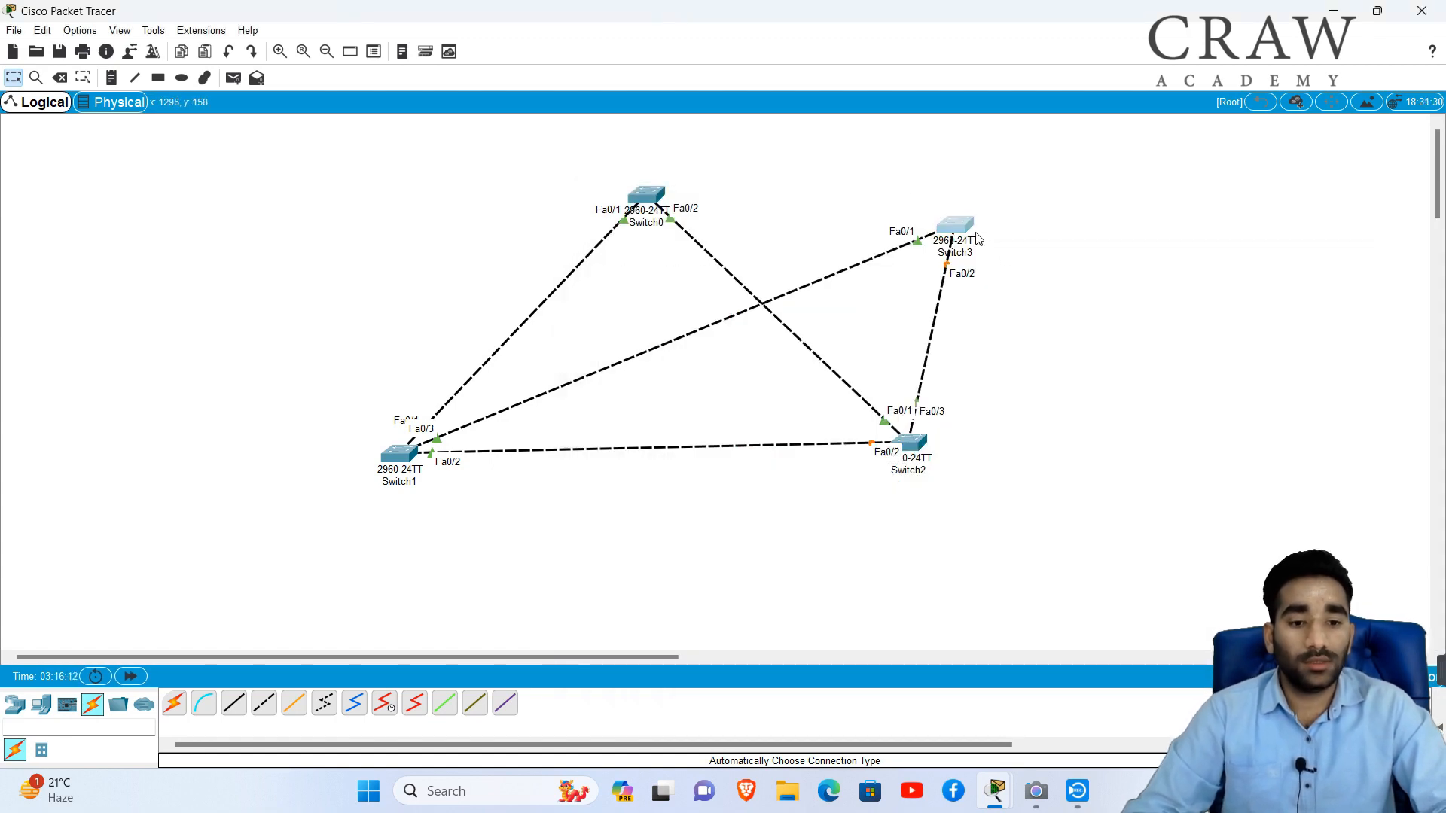
left_click(956, 227)
left_click_drag(715, 163, 866, 248)
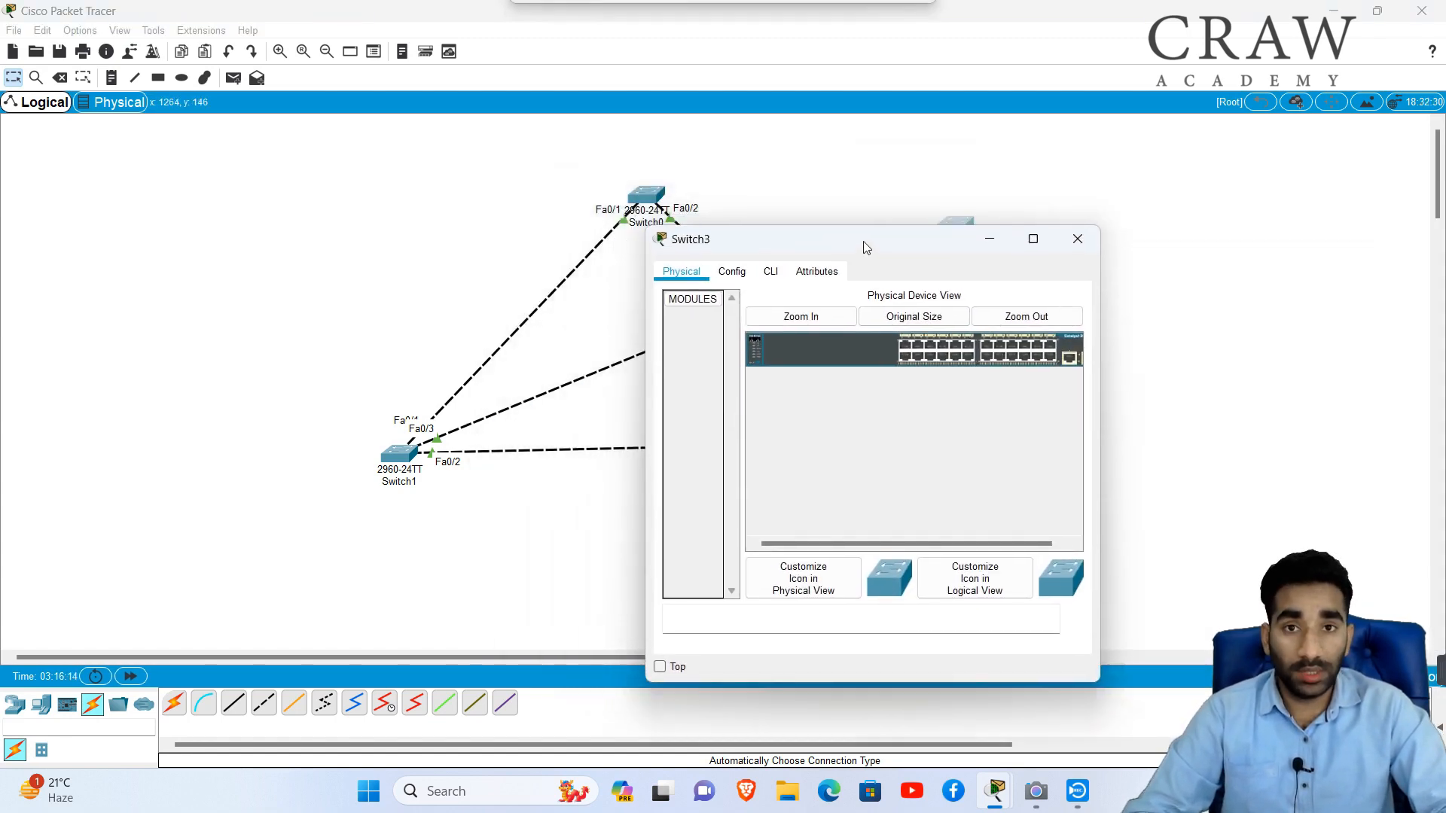
left_click_drag(1100, 455, 1262, 455)
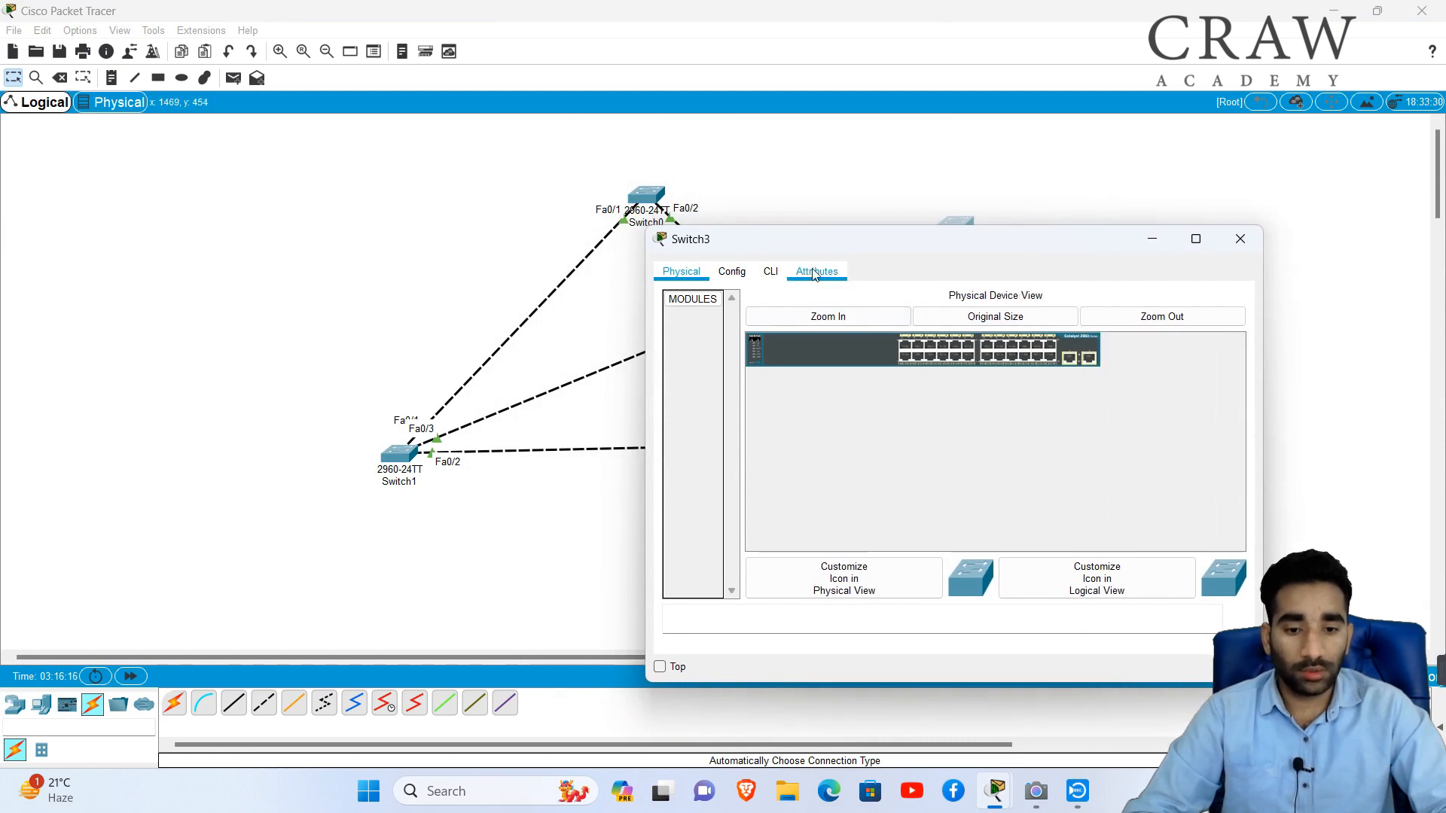
left_click(770, 271)
key("Return")
key("Return")
key("Return")
key("Return")
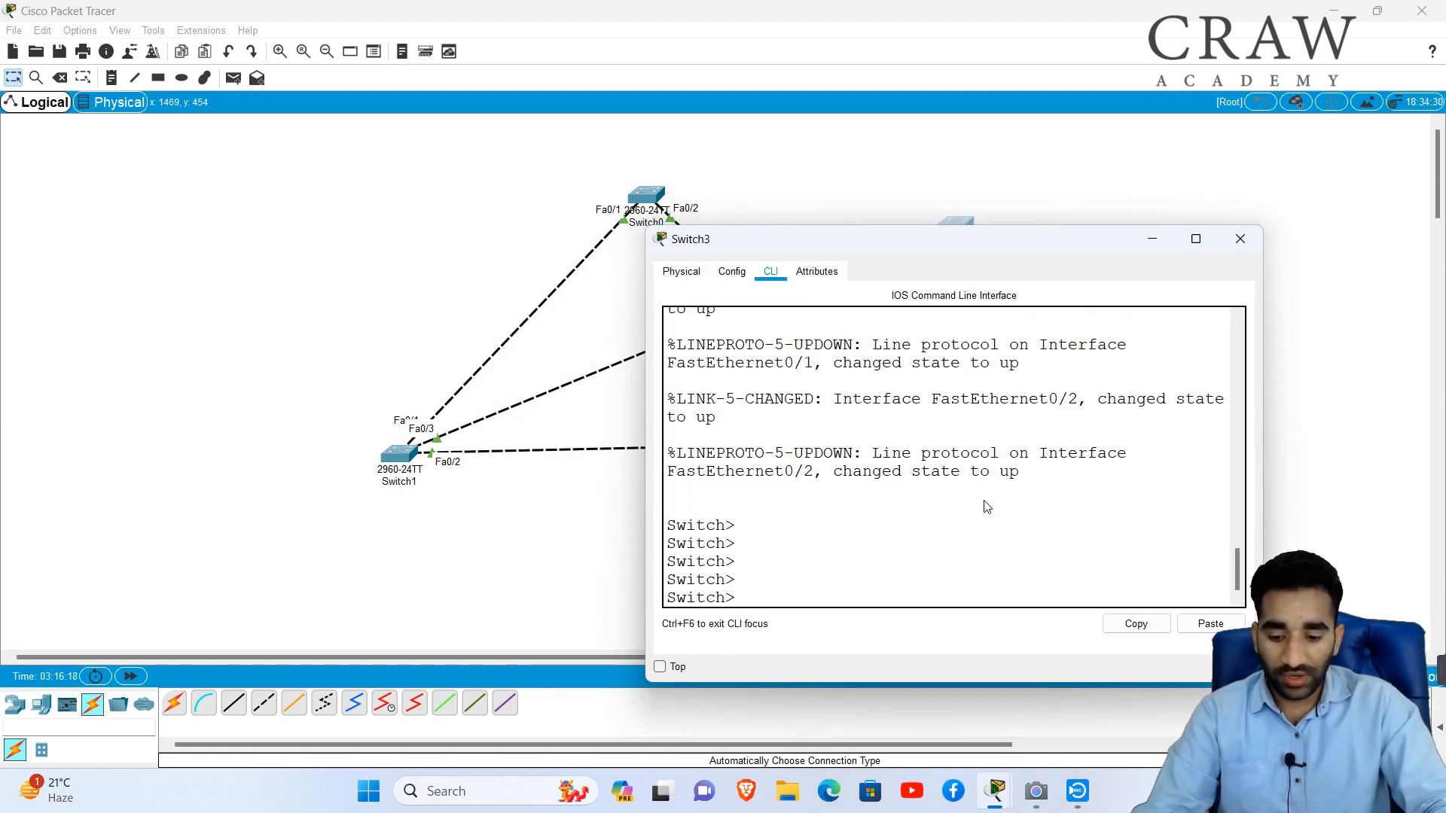
type("en")
key("Tab")
type("\\")
key("Return")
key("Return")
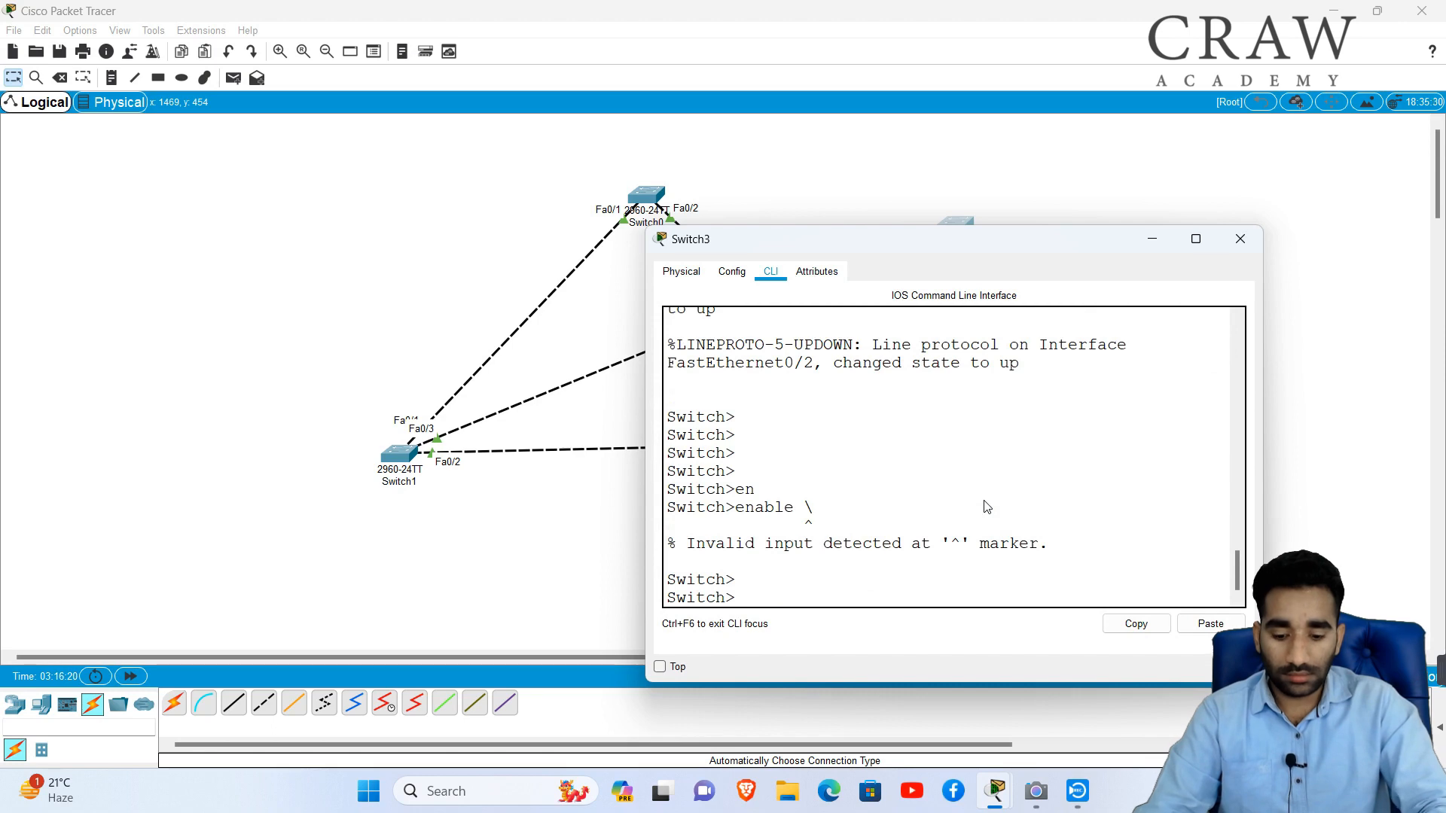
Enter privileged mode on Switch3 with enable, and go into global configuration mode
type("en")
key("Tab")
key("Return")
key("Return")
key("Return")
type("conf")
key("Tab")
key("Return")
key("Return")
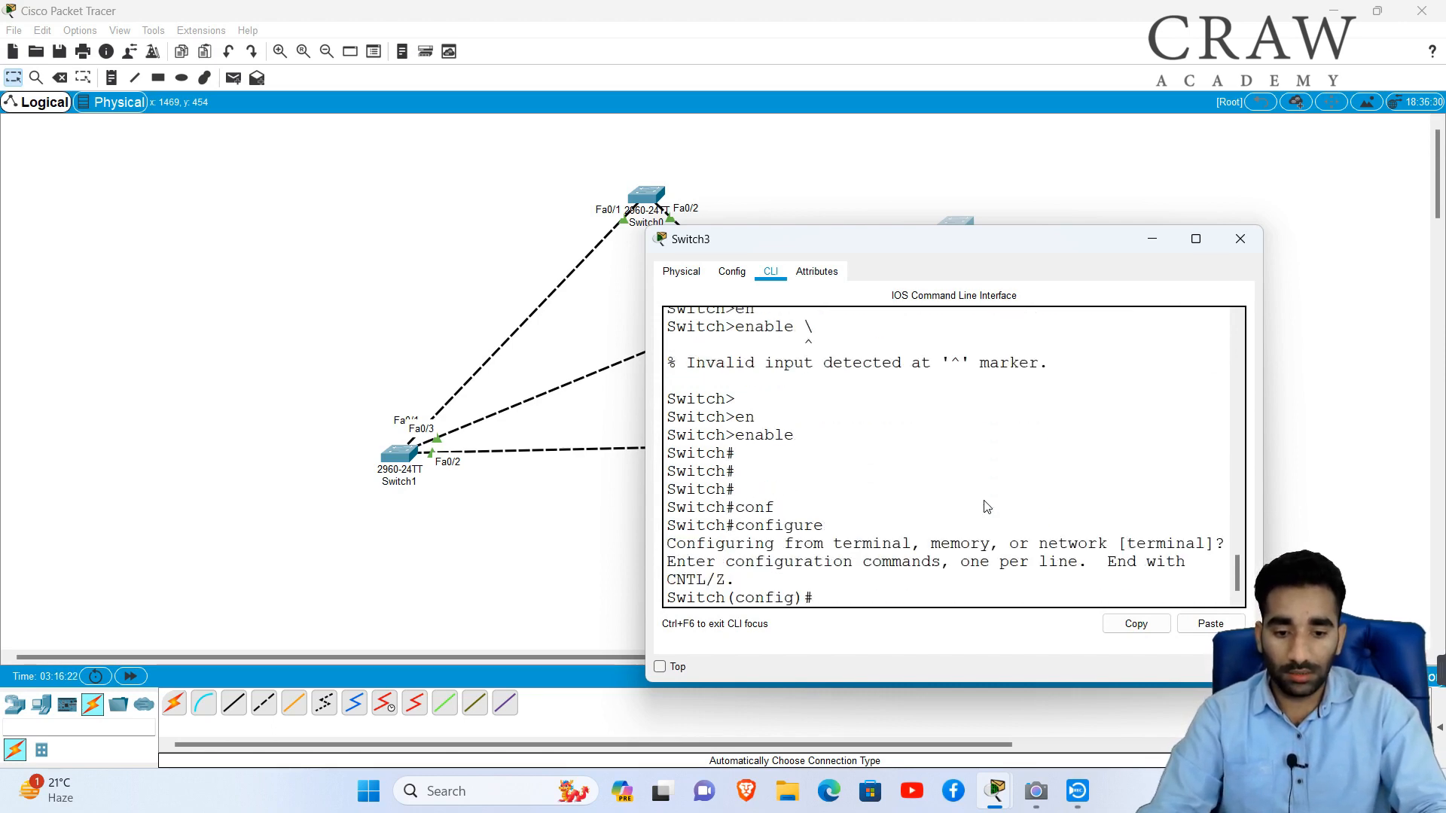
key("Return")
key("Return")
Make Switch3 the backup root with spanning-tree vlan 1 root secondary, and fast-forward the simulation from the topology
type("sp")
key("Tab")
type("vl")
key("Tab")
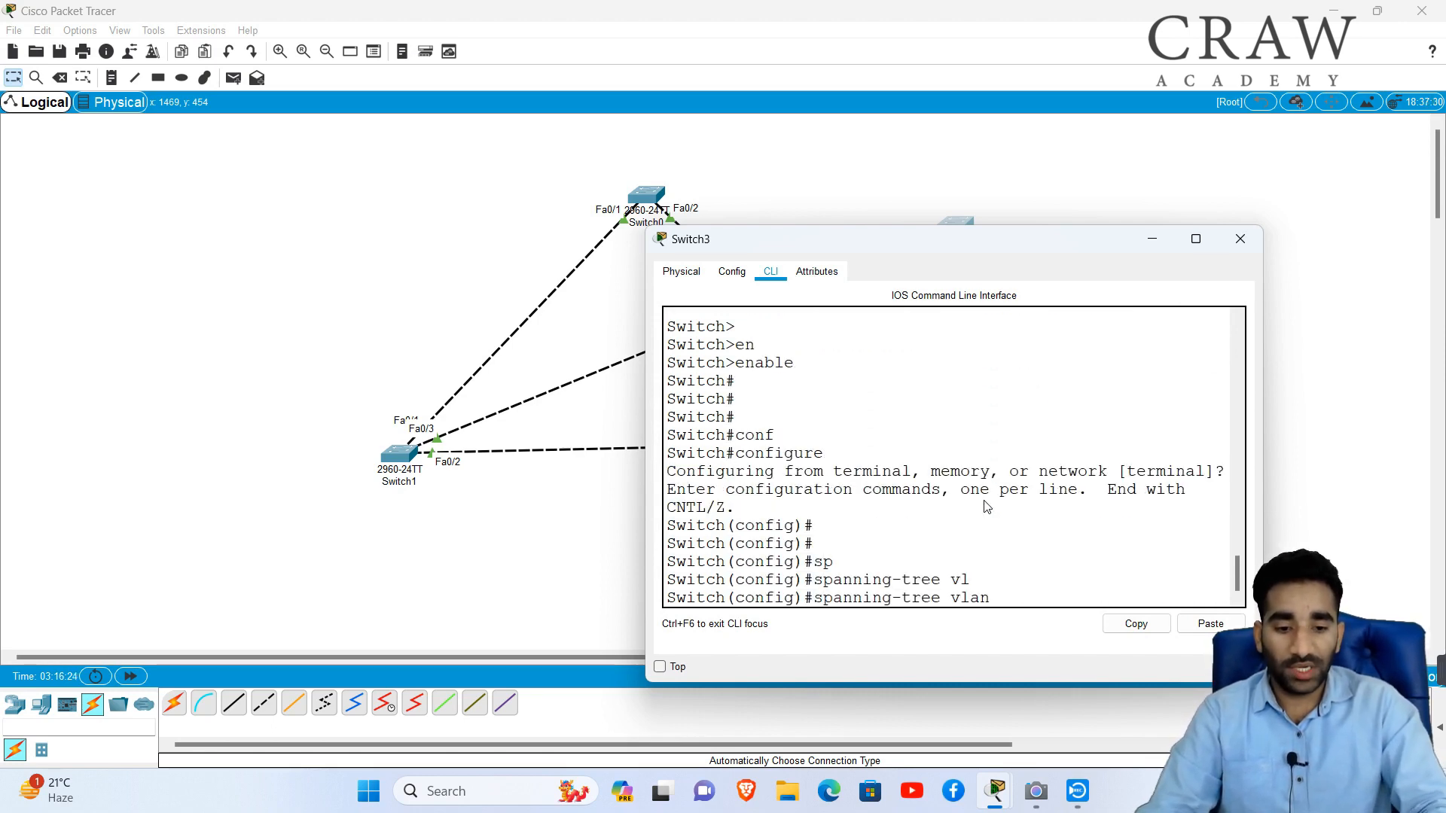
type("1 ")
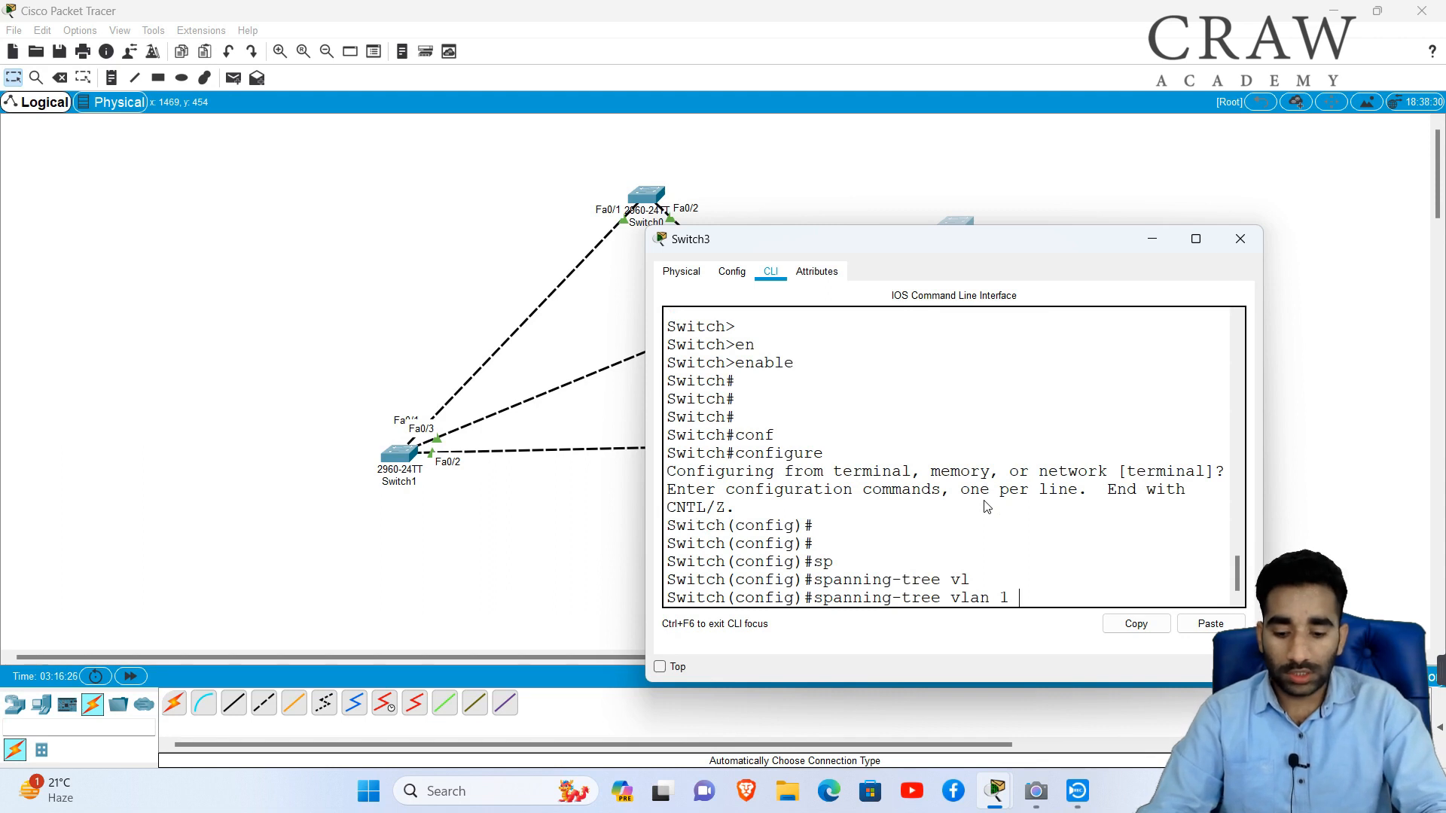
type("ro")
key("Tab")
type("s")
key("Tab")
key("Return")
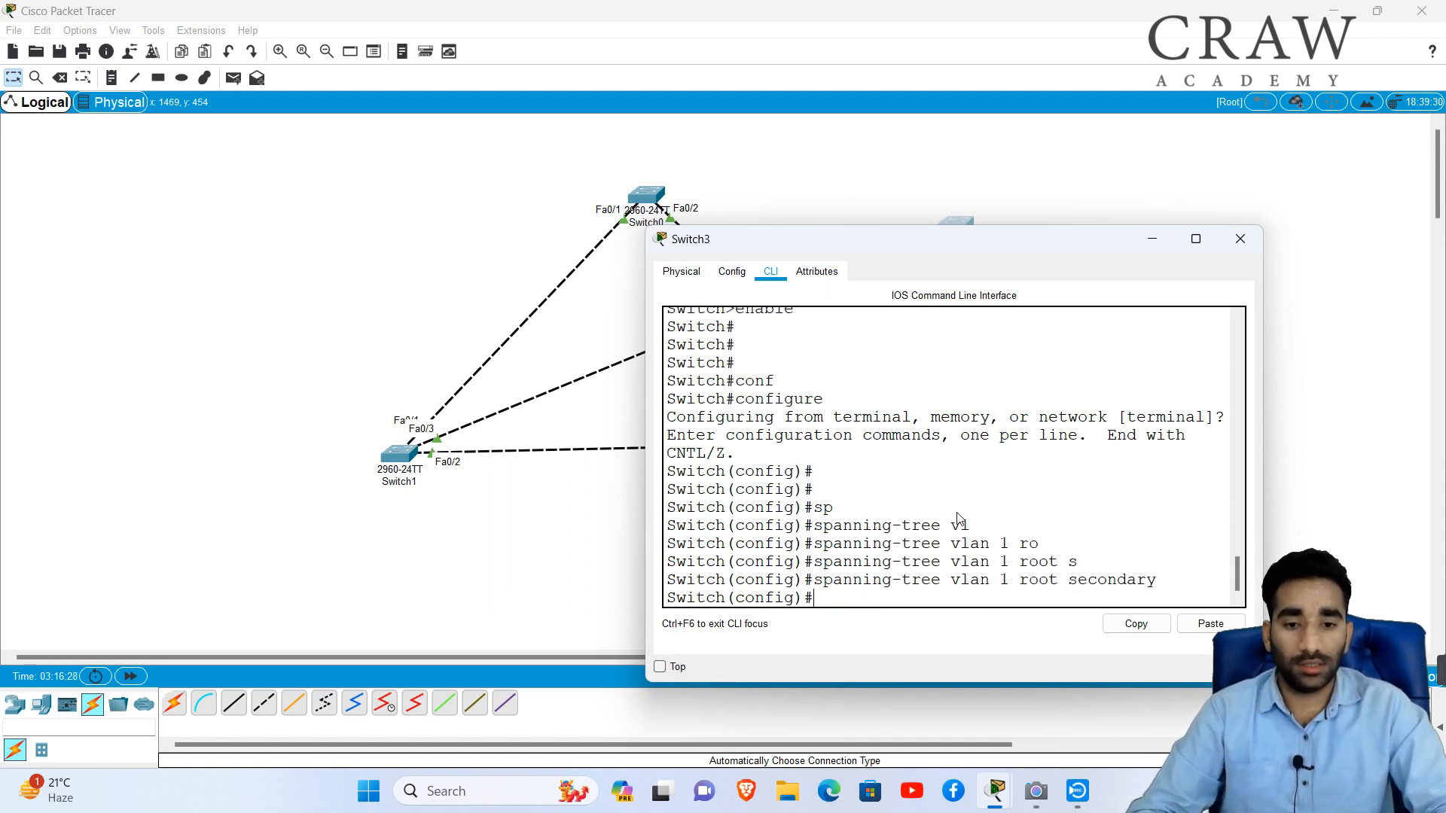
left_click(515, 318)
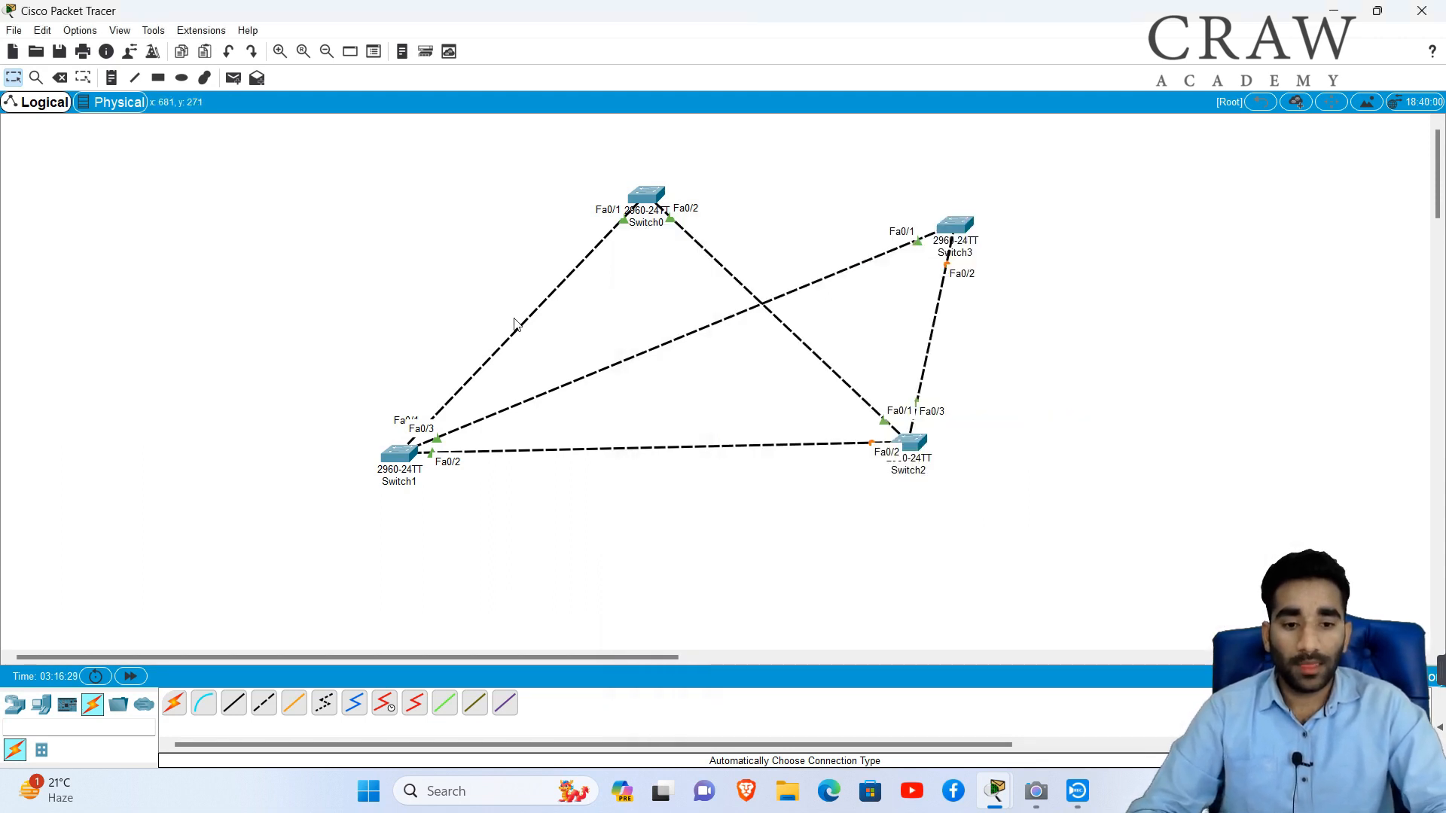
left_click(146, 677)
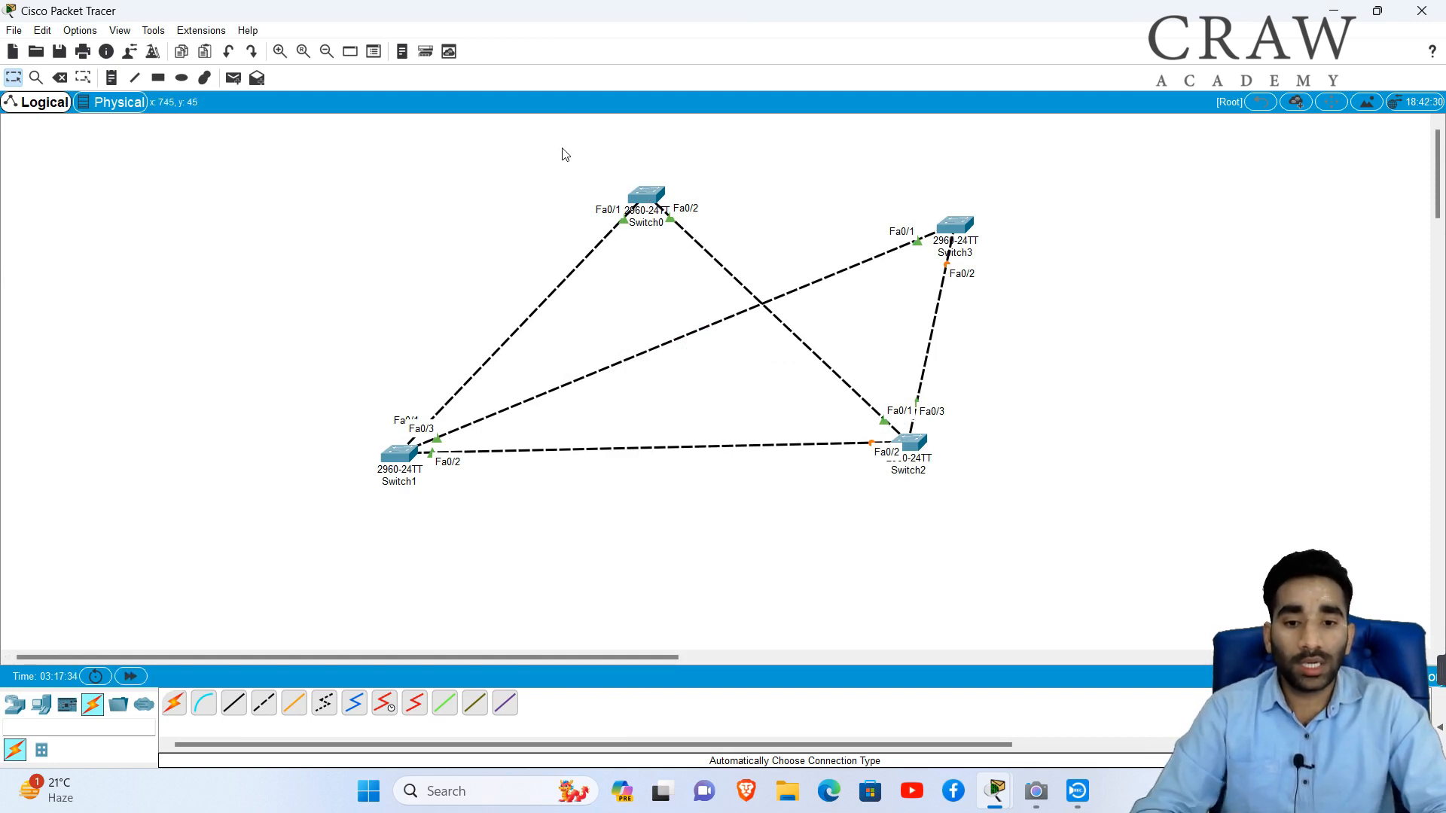
left_click_drag(563, 148, 696, 203)
left_click(748, 199)
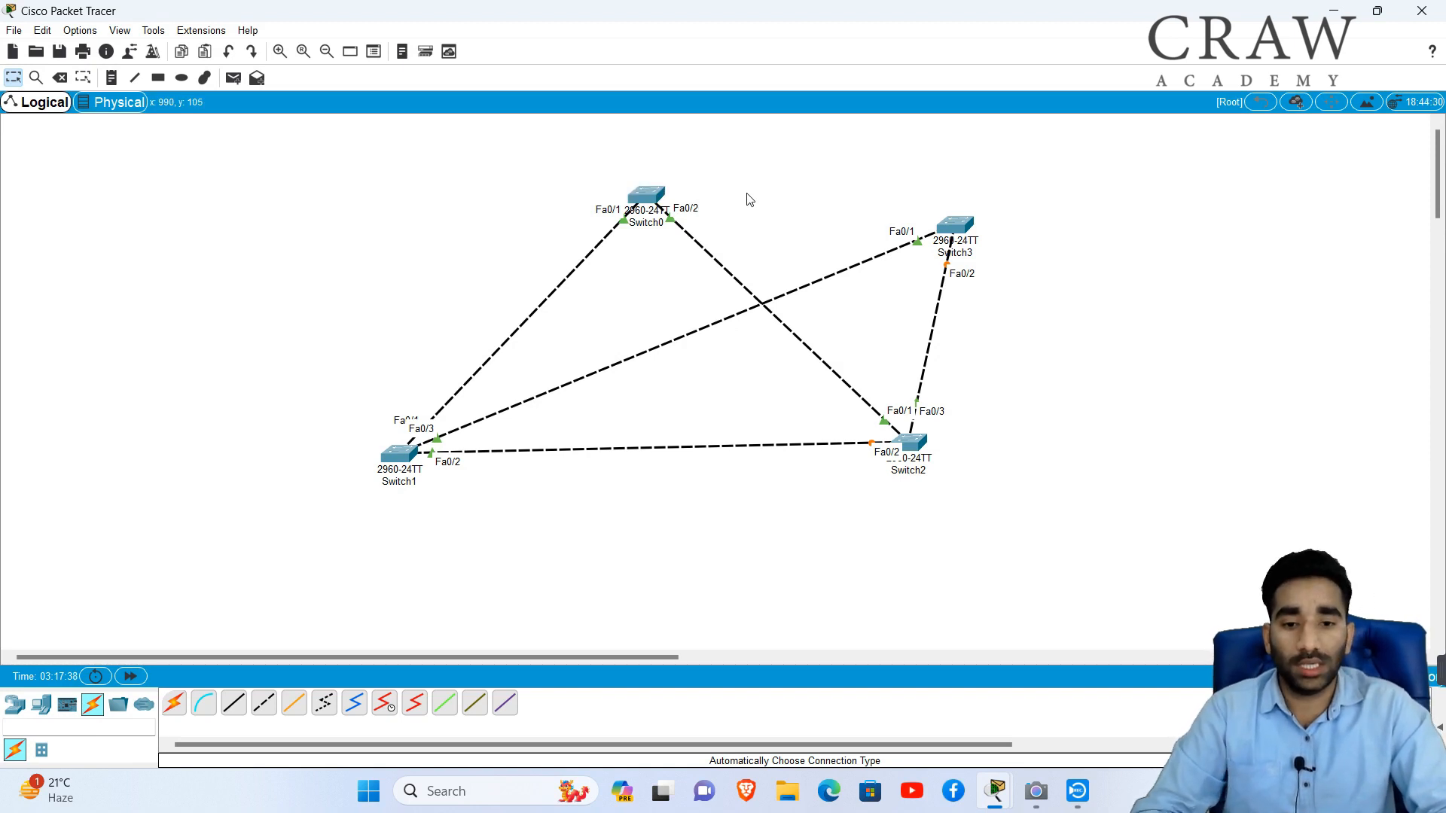
left_click_drag(899, 161, 982, 268)
left_click(402, 207)
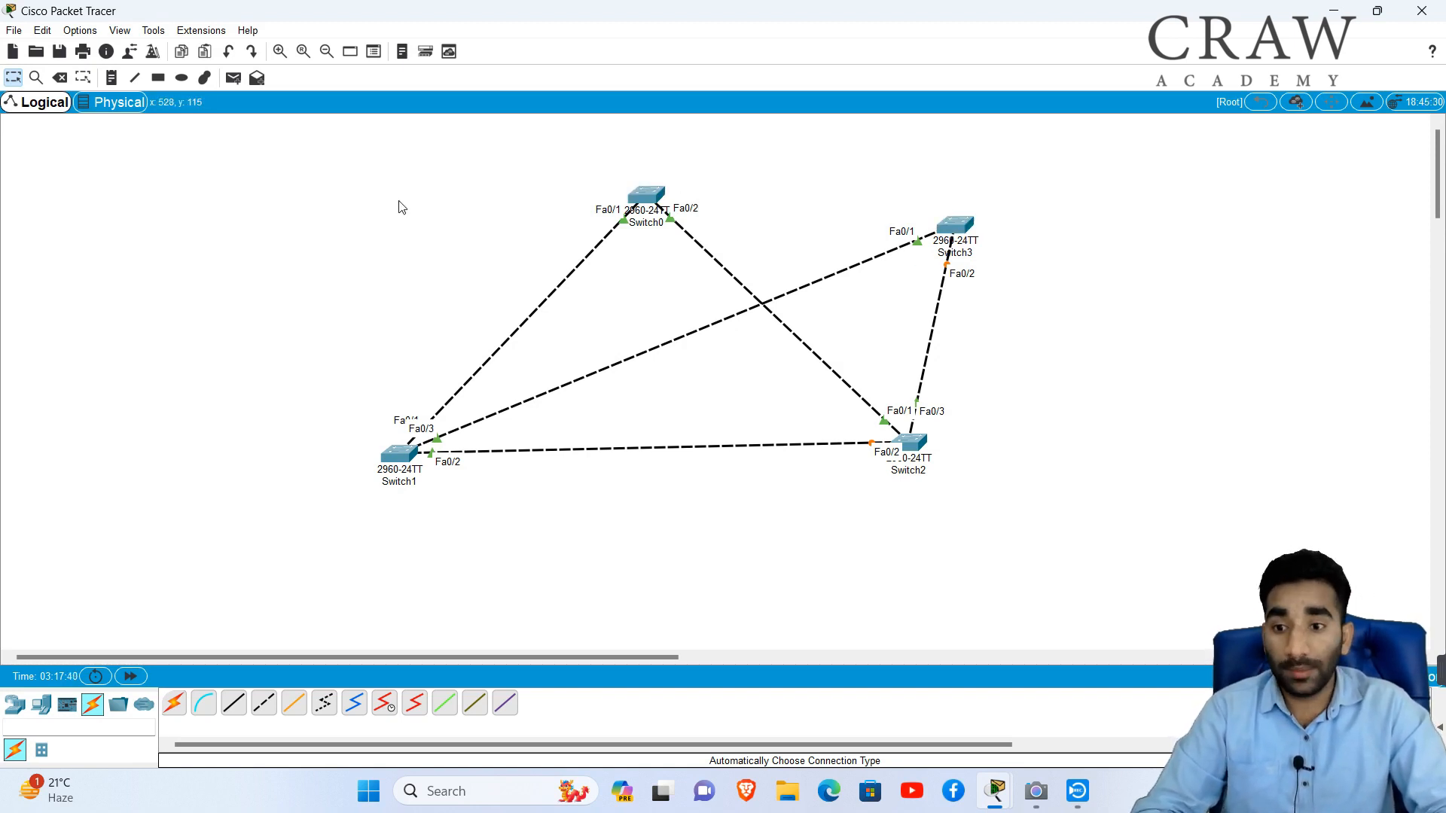
Delete the link between Switch0 and Switch2, and remove Switch0 itself to simulate the primary root failing
left_click(59, 77)
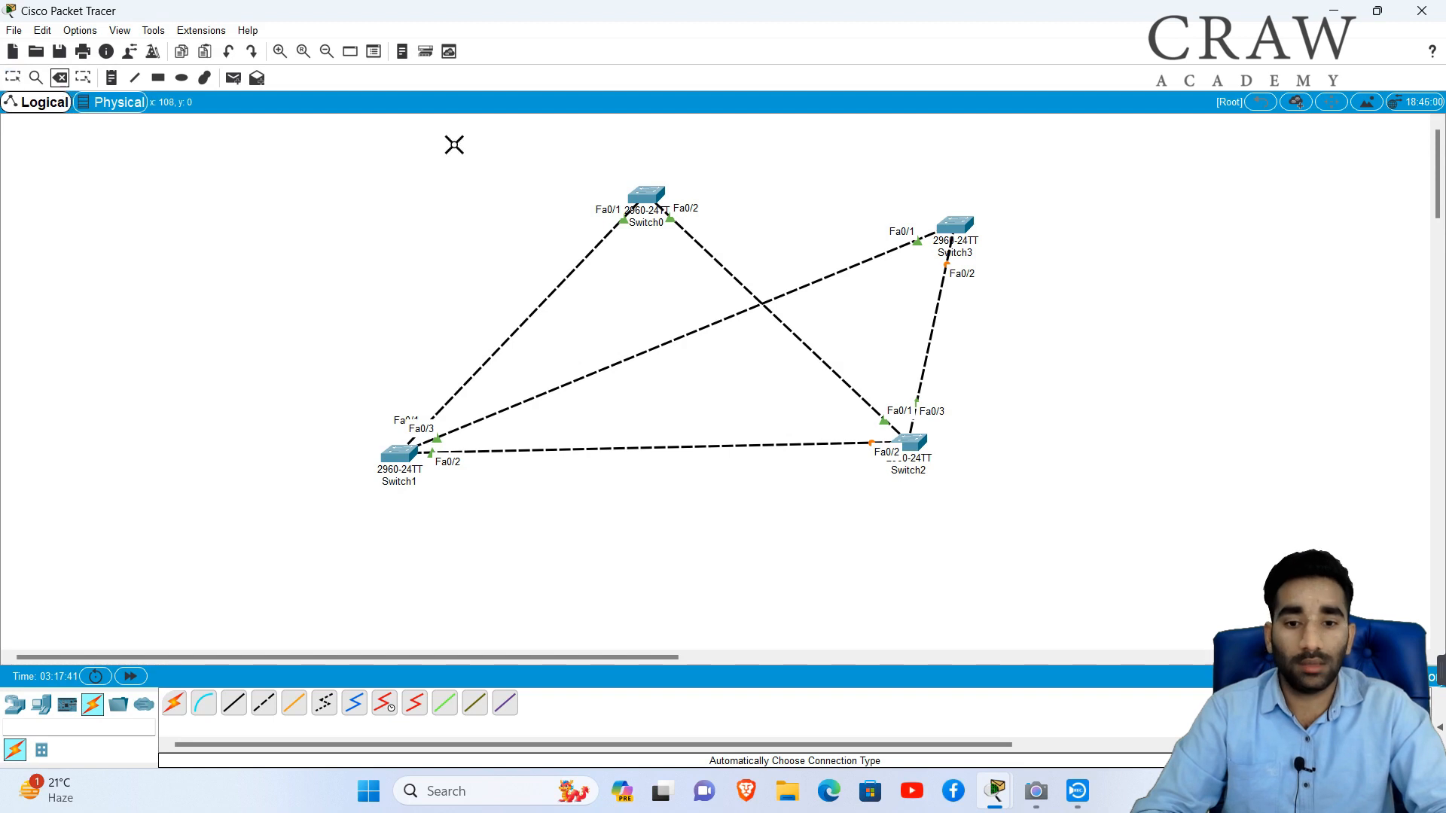
left_click(659, 205)
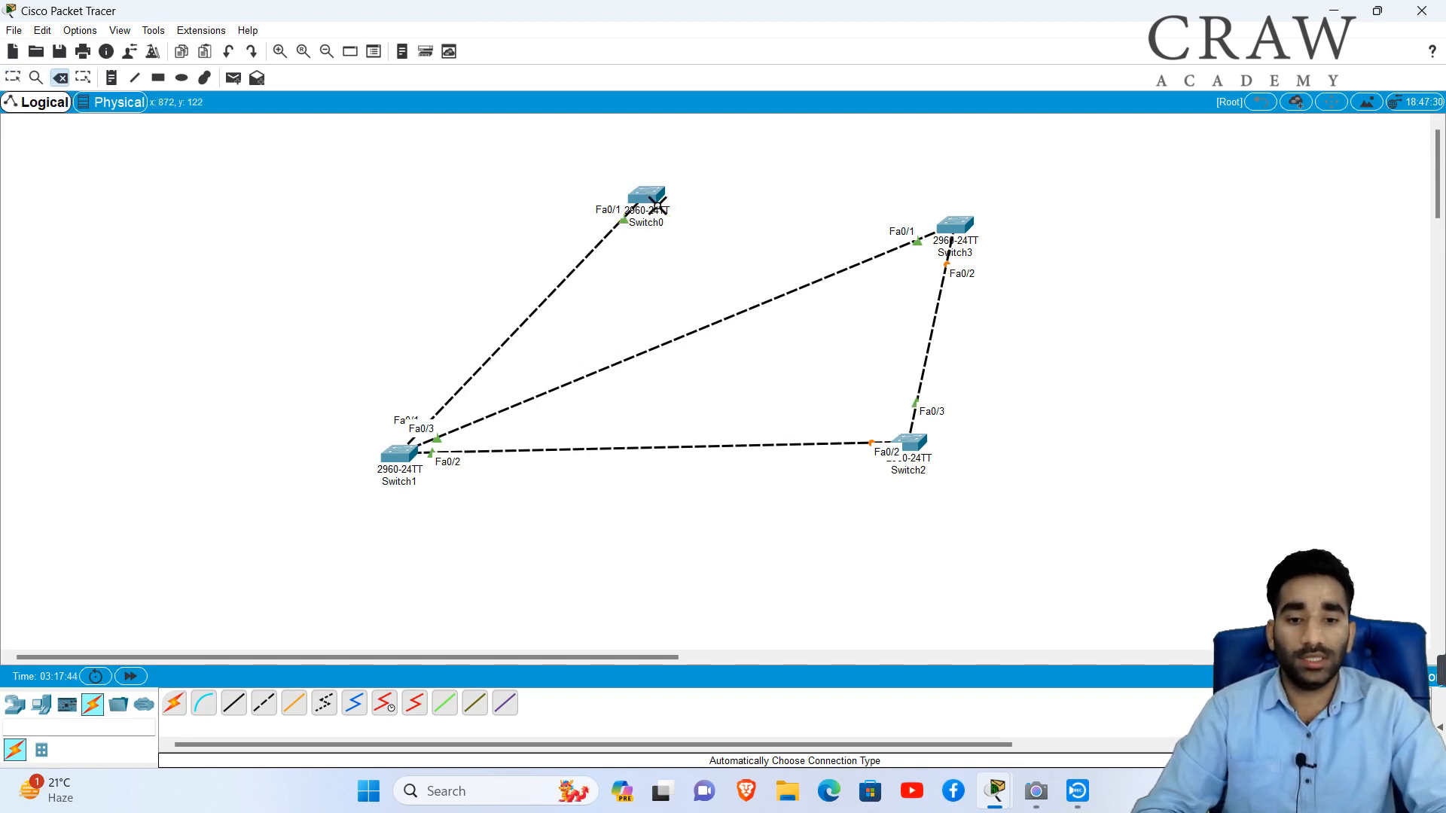
left_click(646, 195)
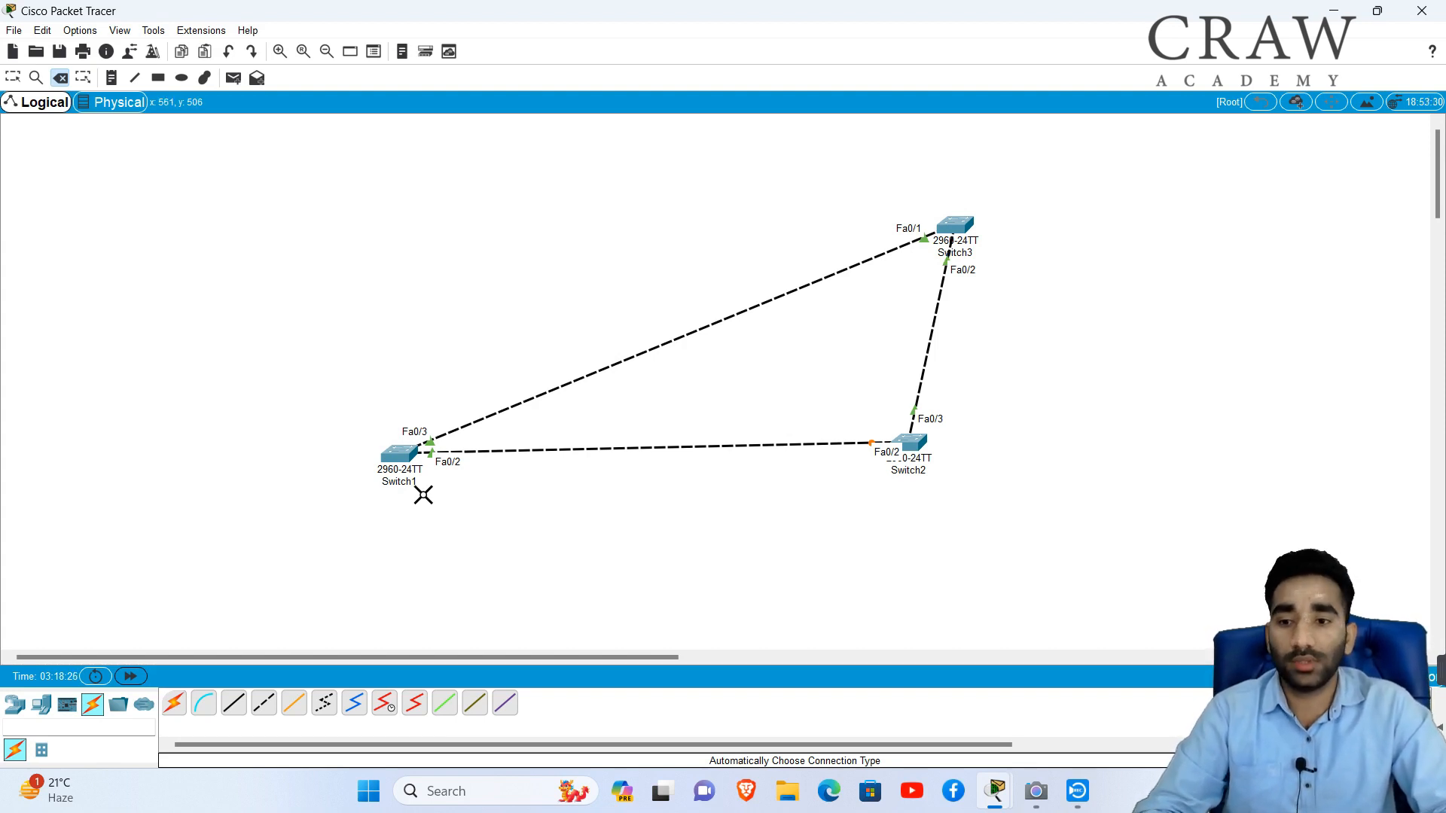
Move Switch3 into the removed root switch's place above Switch1 and Switch2, forming a triangle
left_click(13, 77)
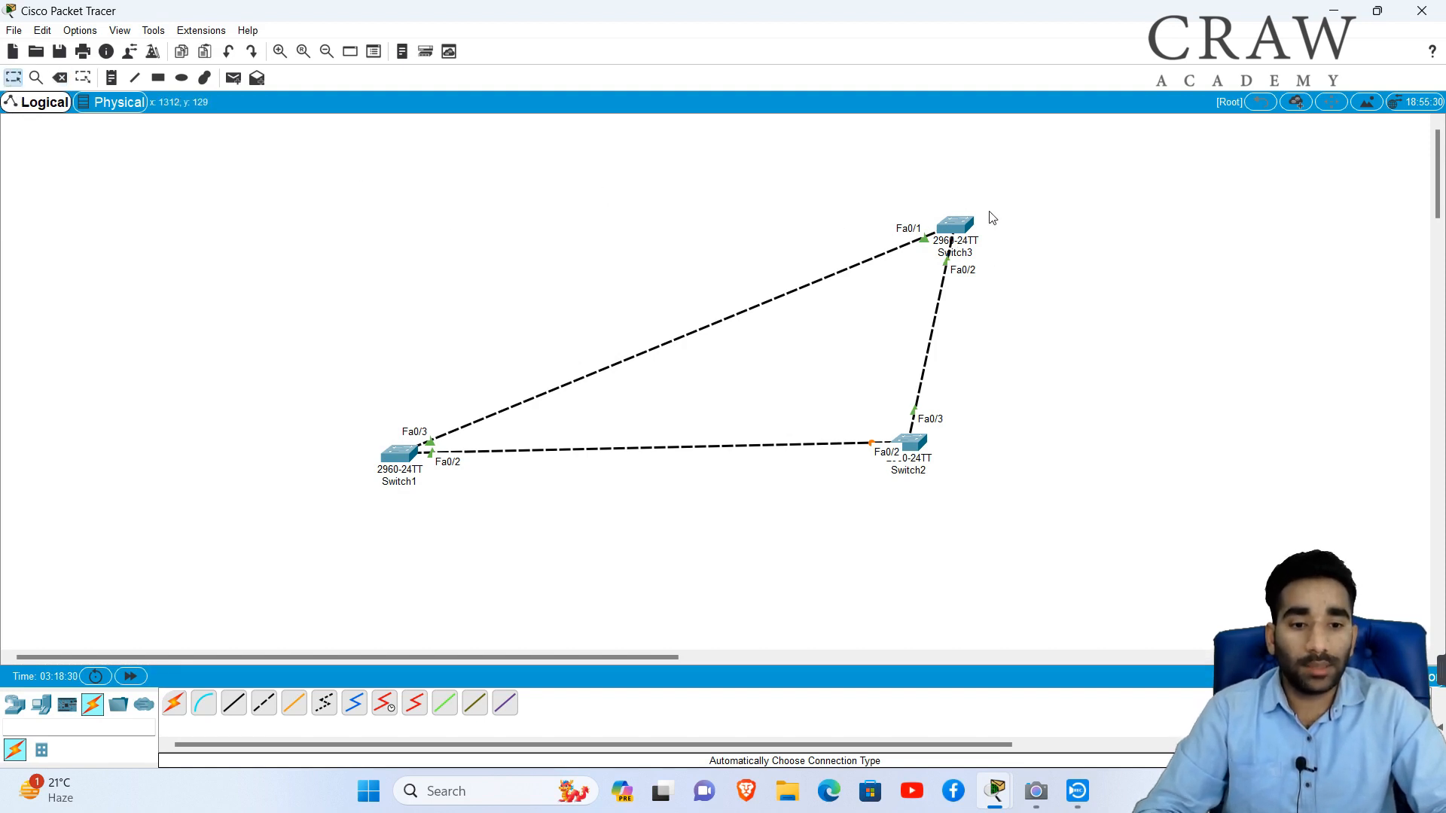
left_click_drag(960, 227, 650, 197)
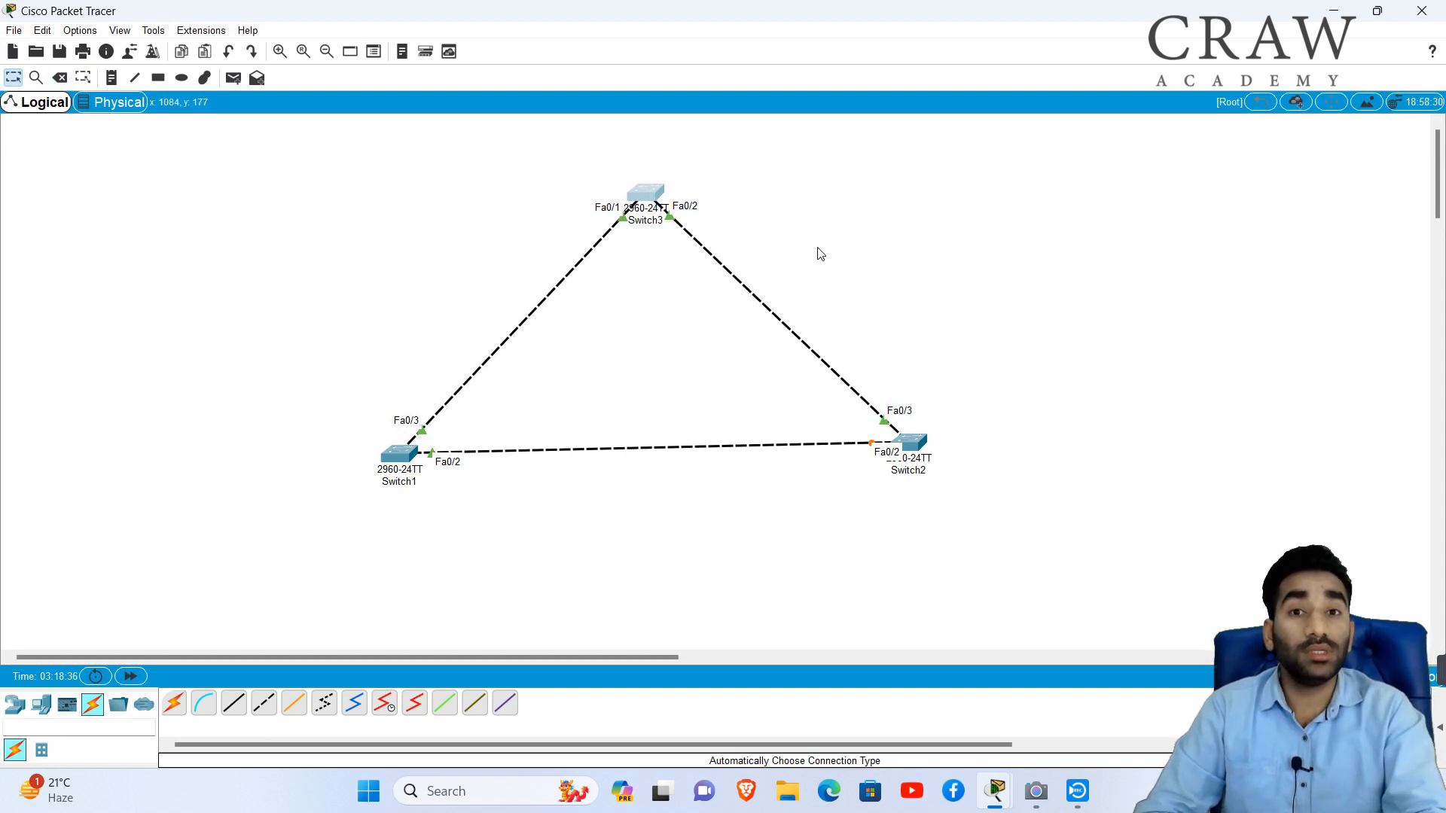
left_click_drag(509, 139, 775, 256)
Open Switch3's command line, move its window clear of the topology, and leave global configuration mode for privileged mode
left_click(632, 192)
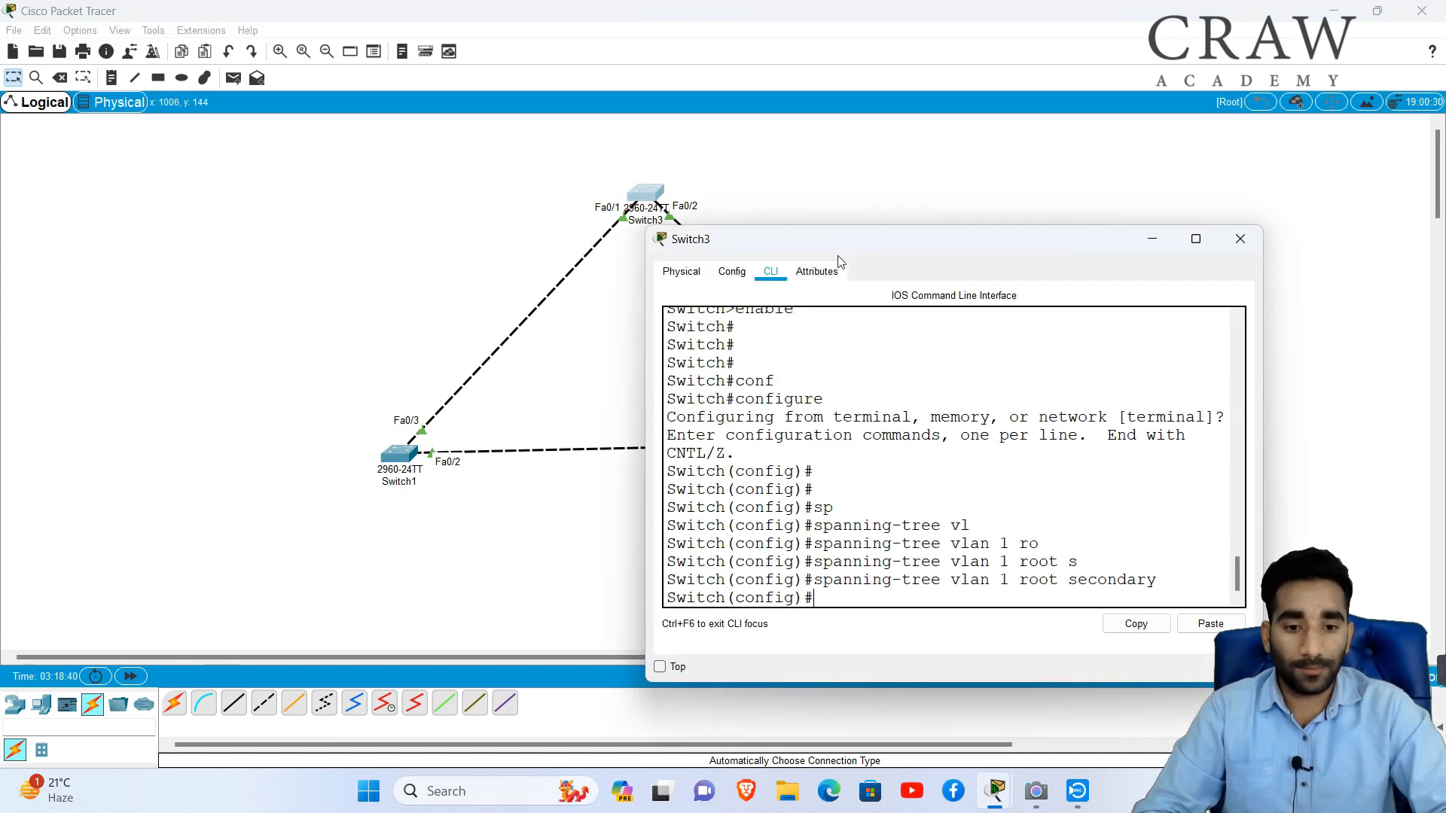
left_click_drag(866, 235, 1027, 215)
key("Return")
key("Return")
key("Return")
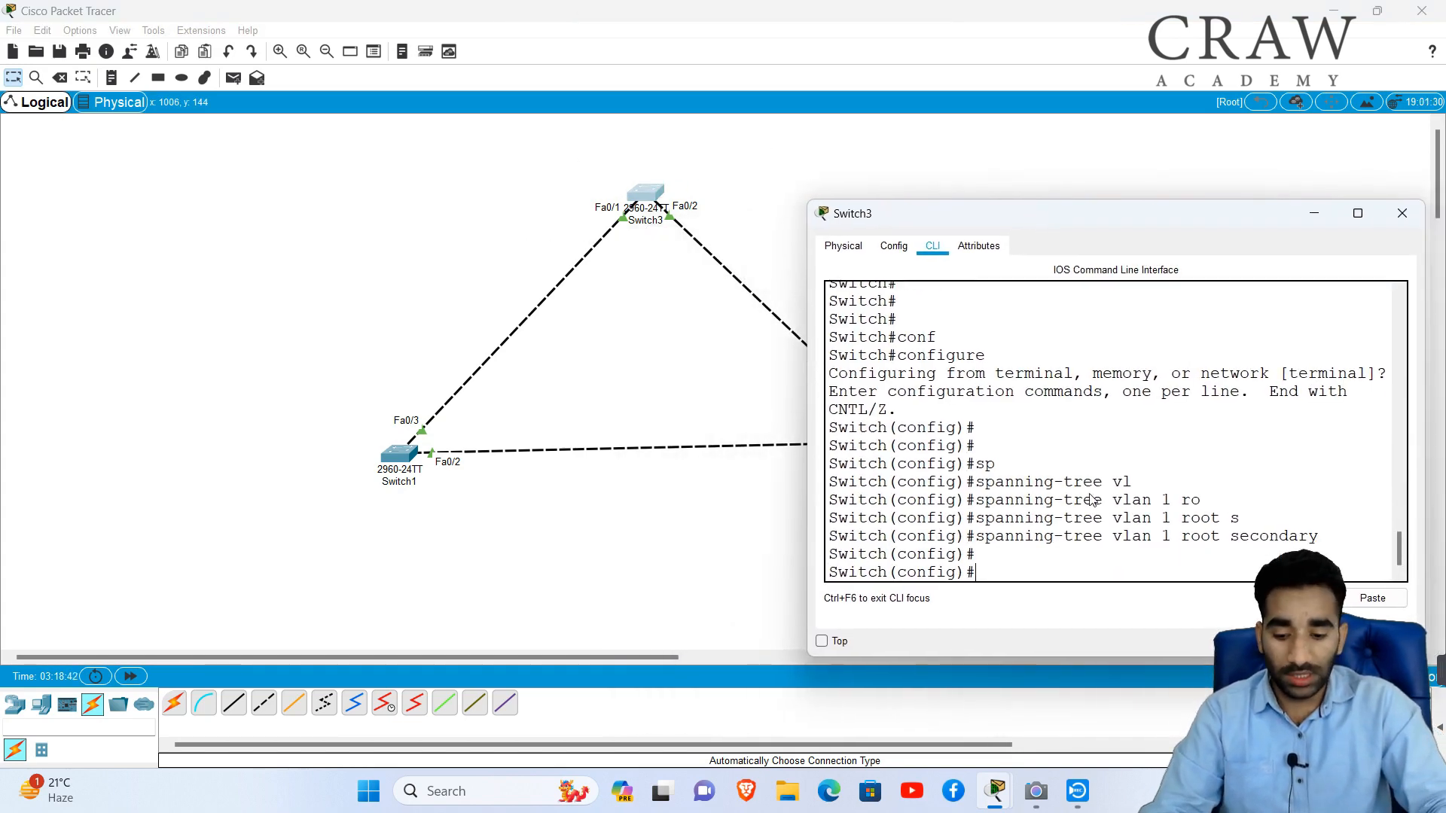
type("ex")
key("Return")
key("Return")
key("Return")
key("Return")
Run show spanning-tree on Switch3, widen the window, and highlight the line in the Root ID section that identifies the root bridge
type("sh")
key("Tab")
type("sp")
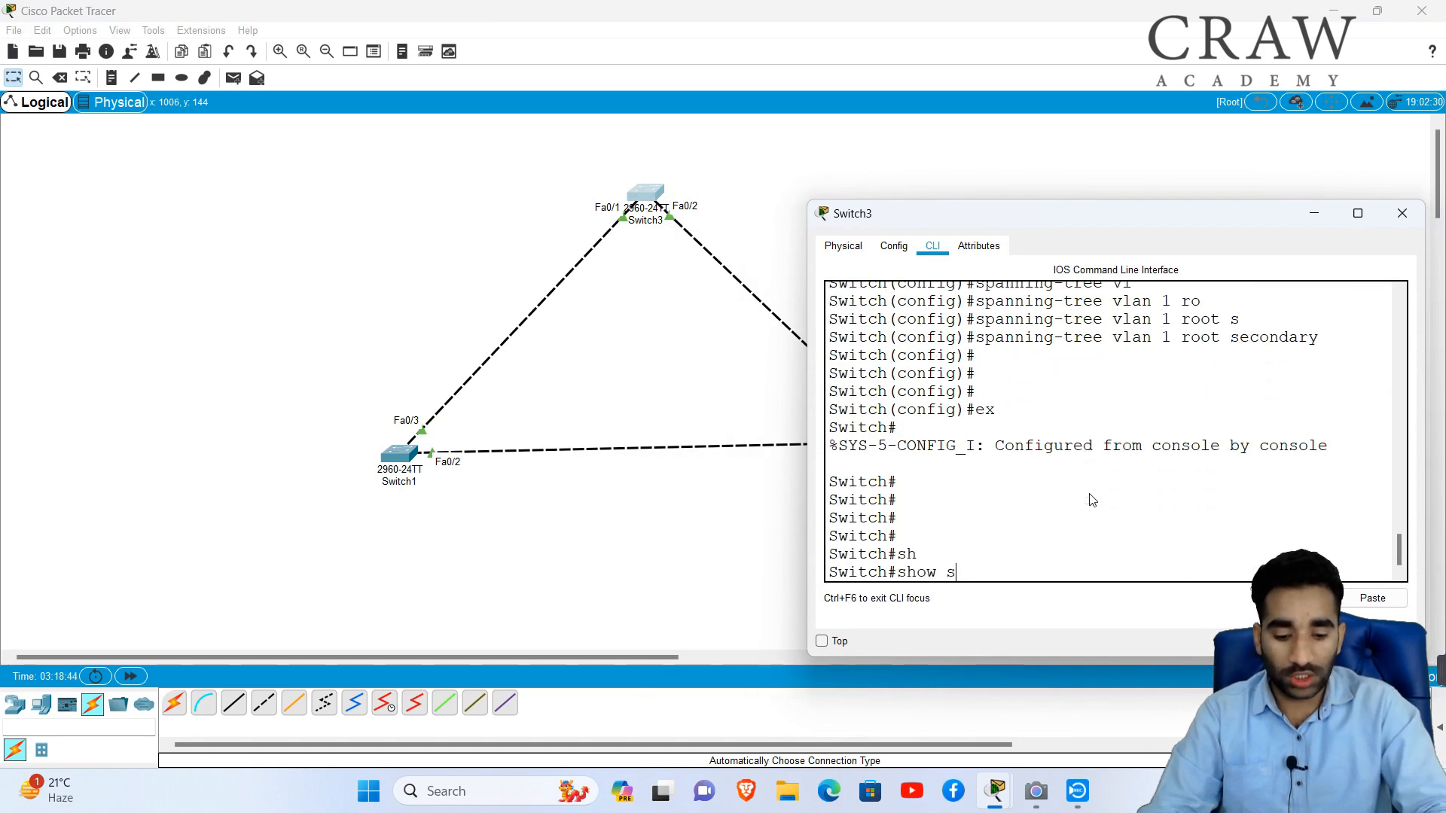
key("Tab")
key("Return")
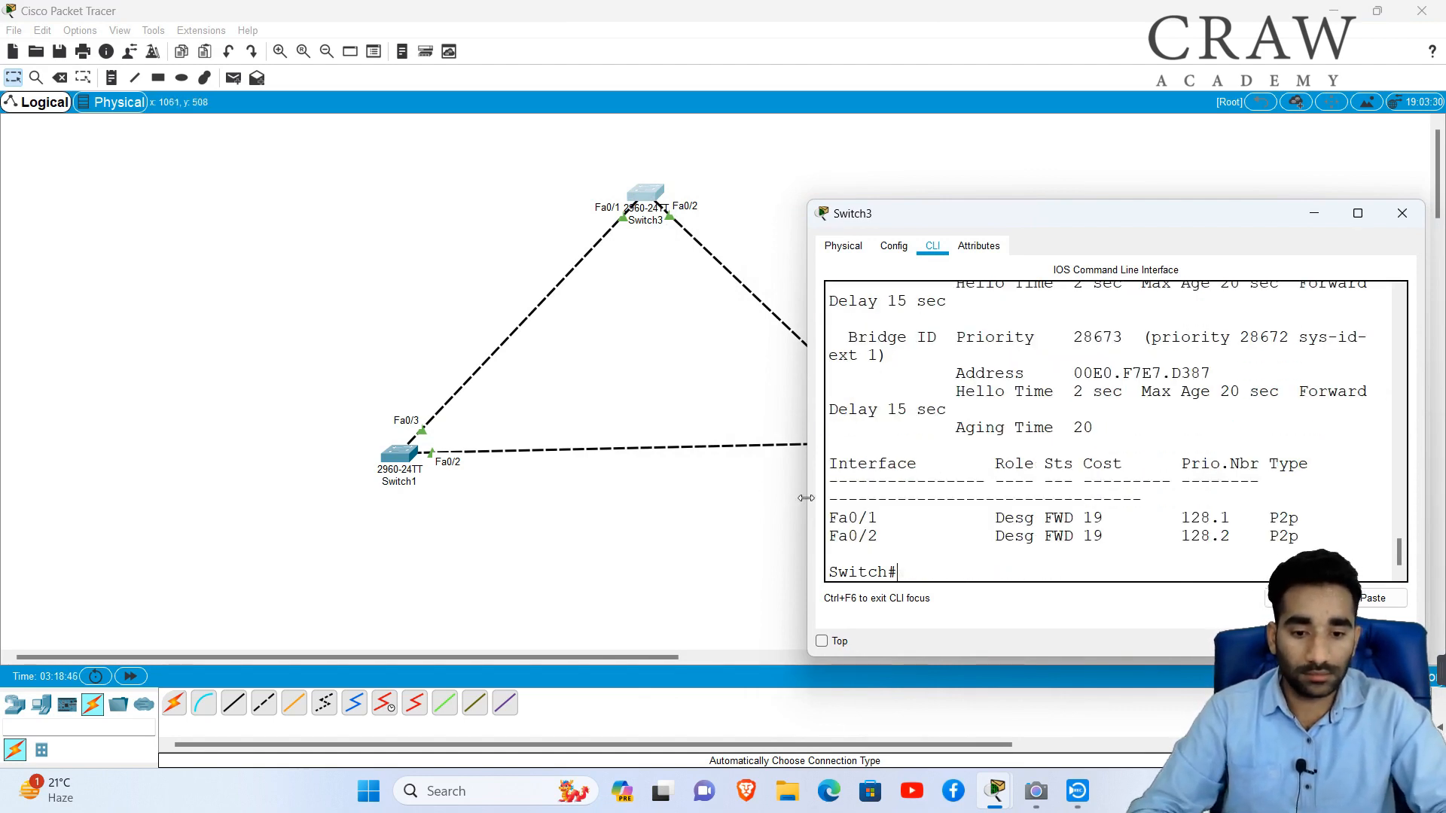
left_click_drag(808, 508, 495, 518)
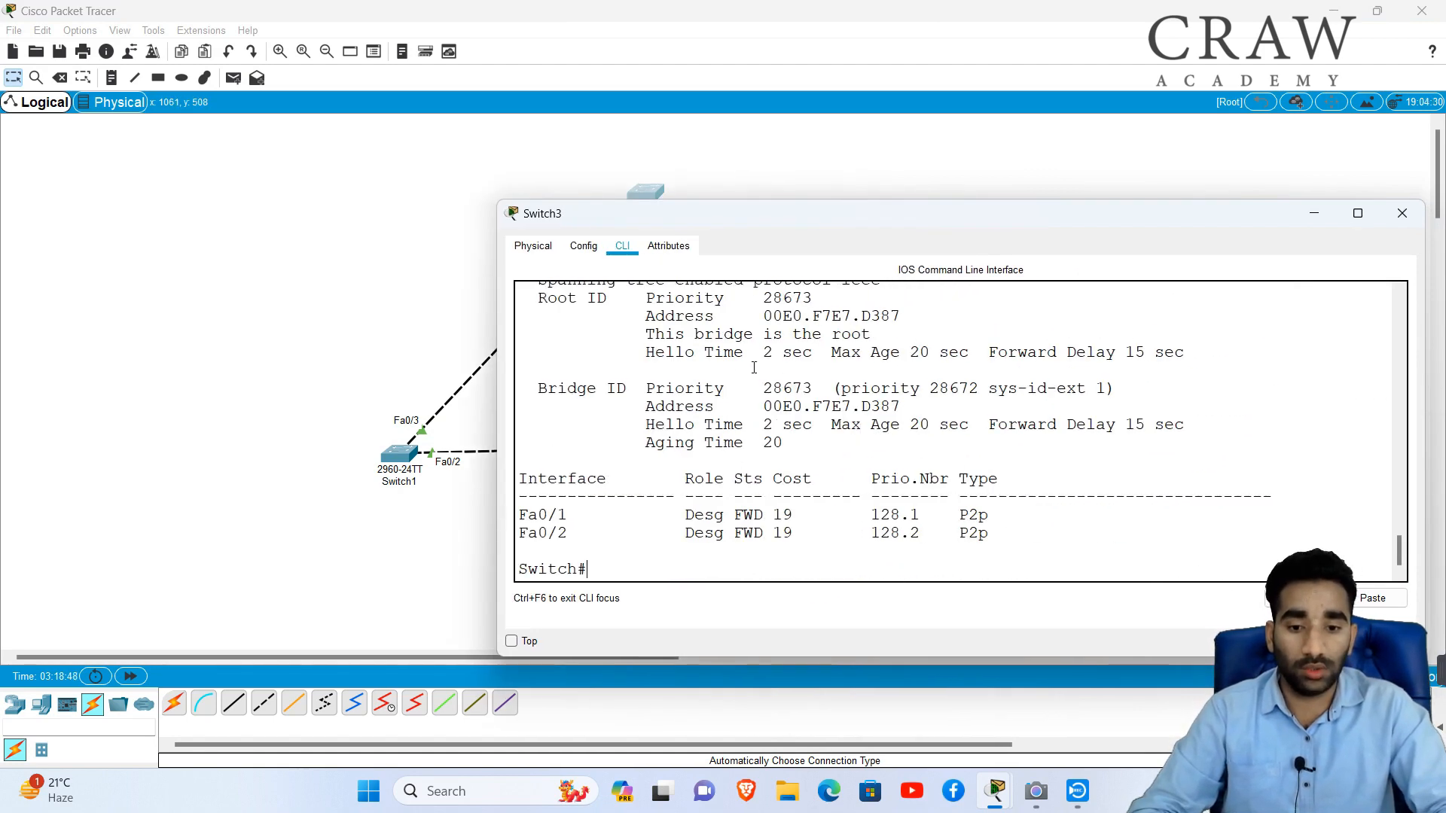
left_click_drag(637, 334, 877, 330)
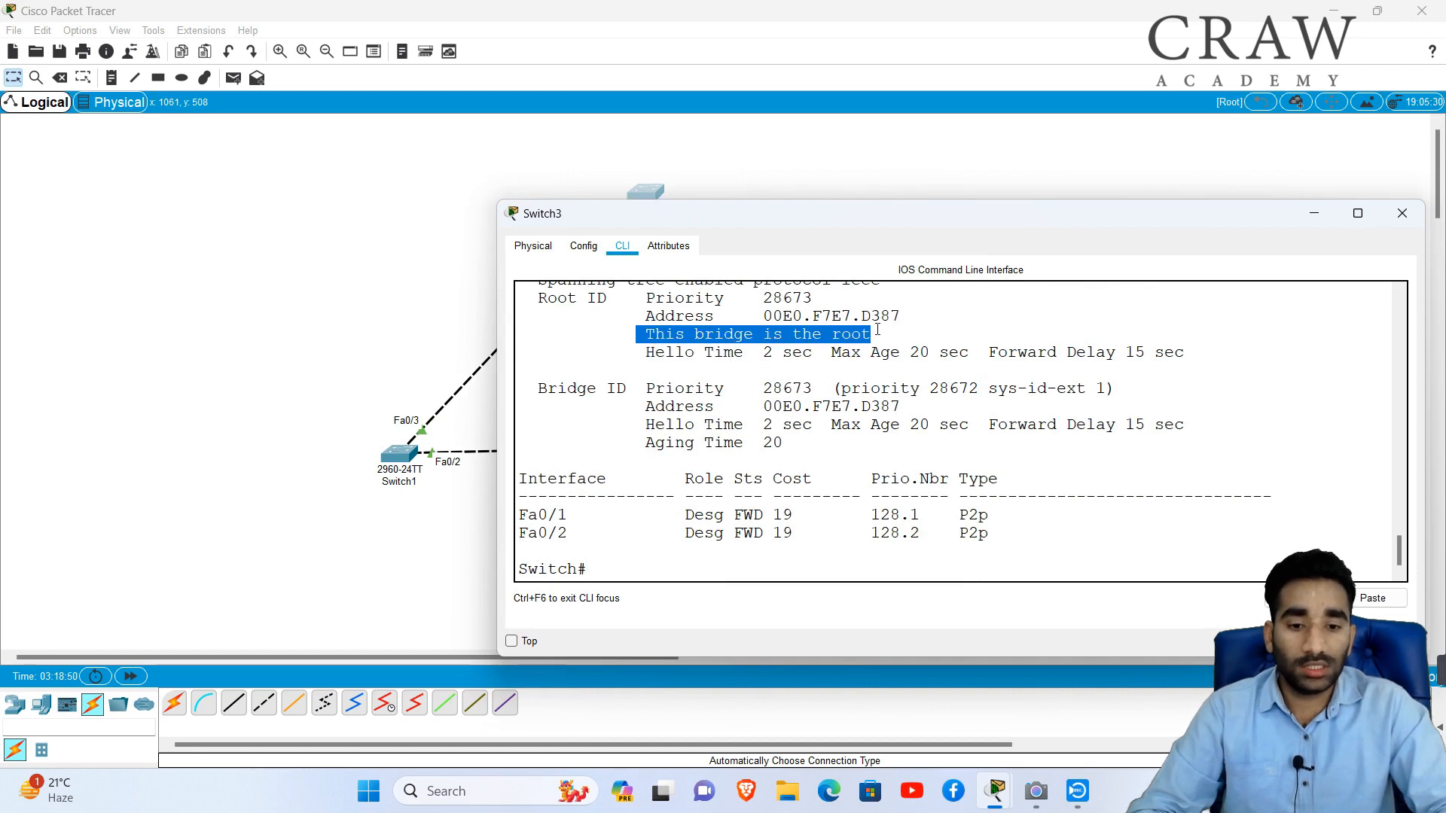